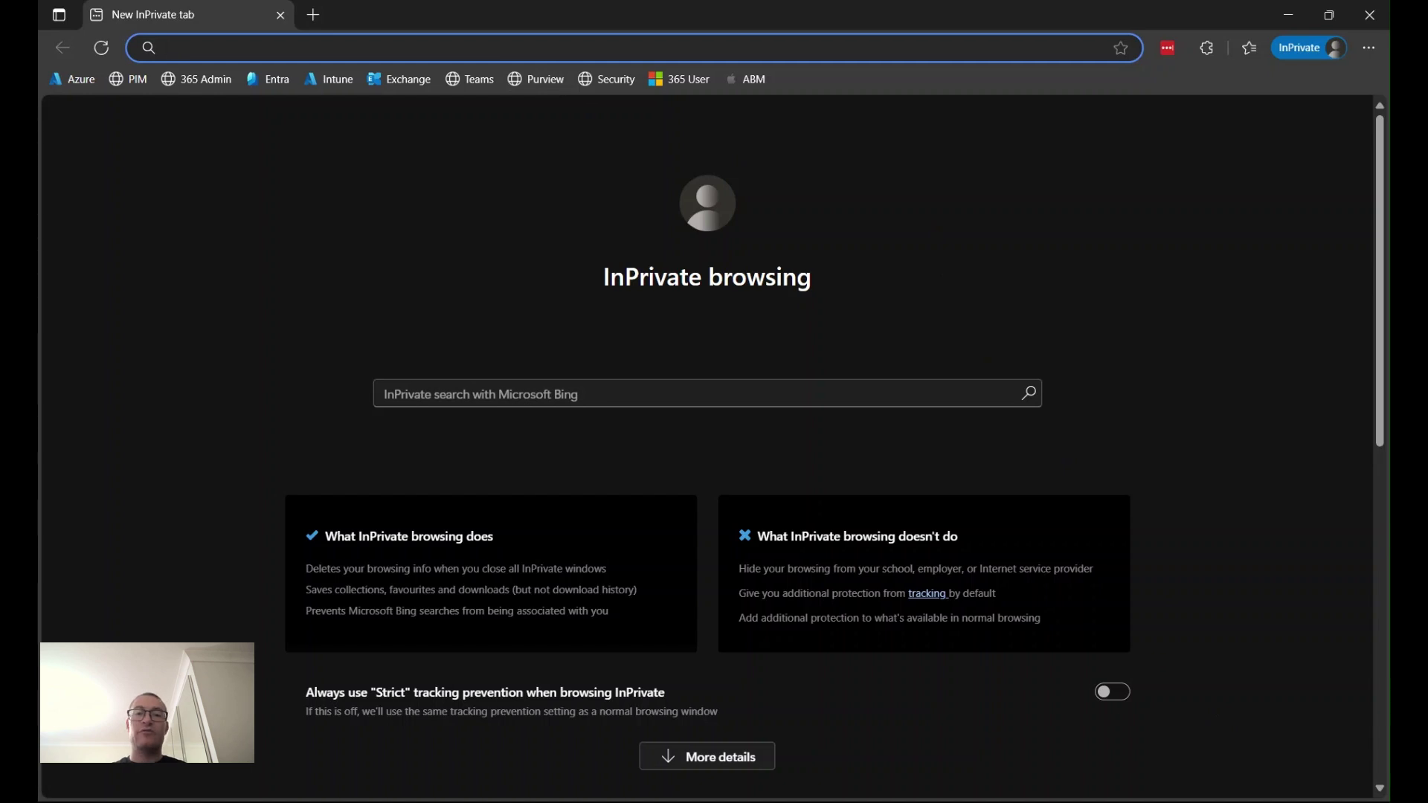
- Open the Data Loss Prevention policies page in Microsoft Purview
left_click(536, 79)
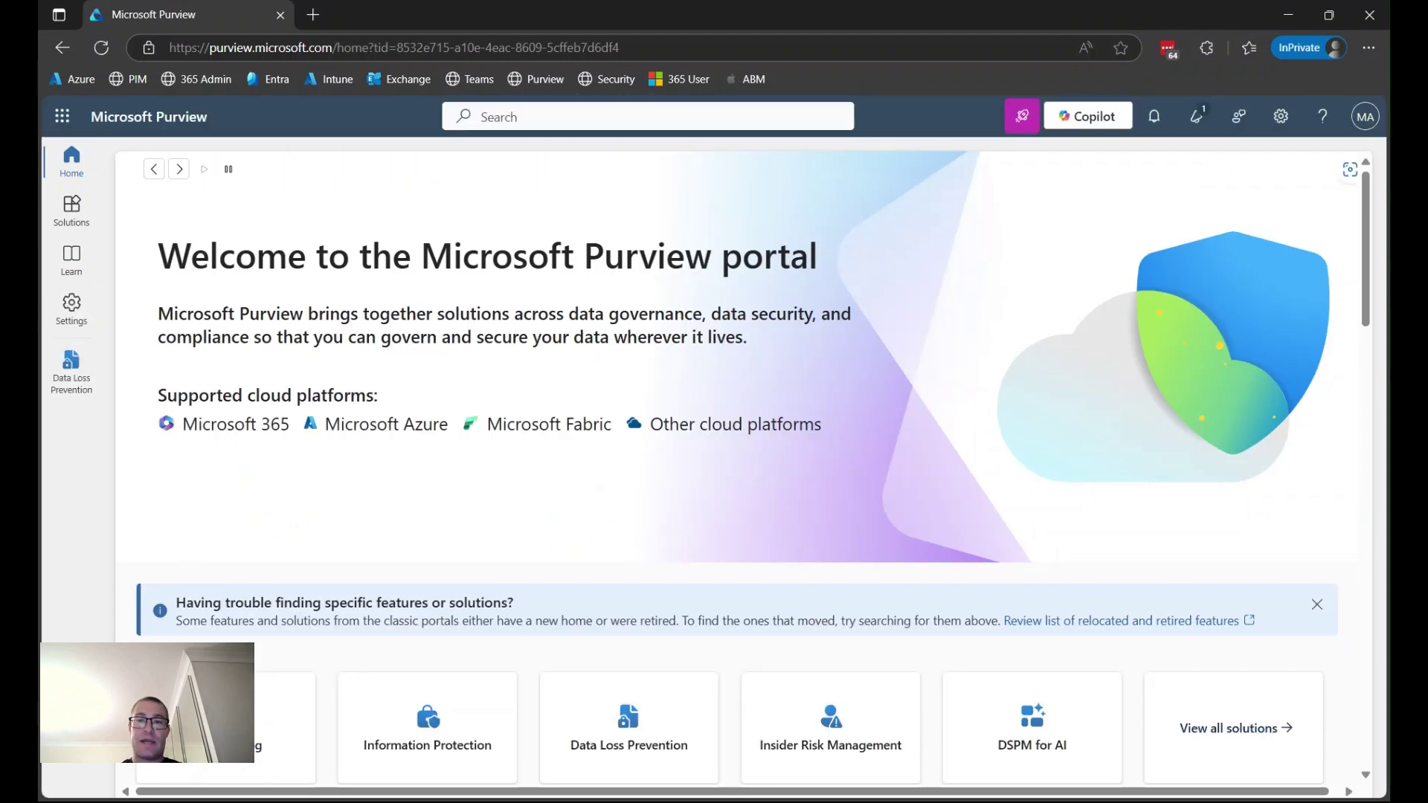
left_click(71, 220)
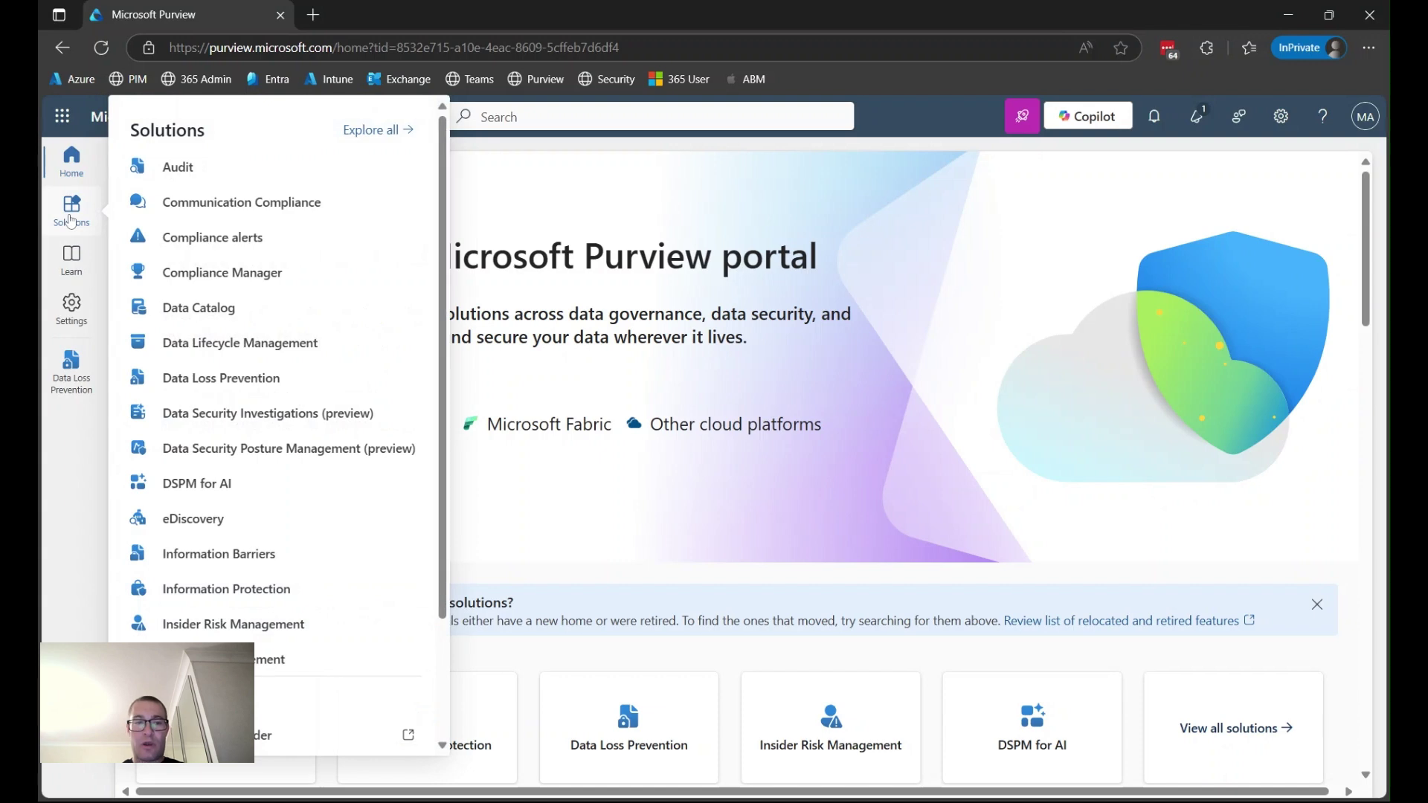
left_click(260, 380)
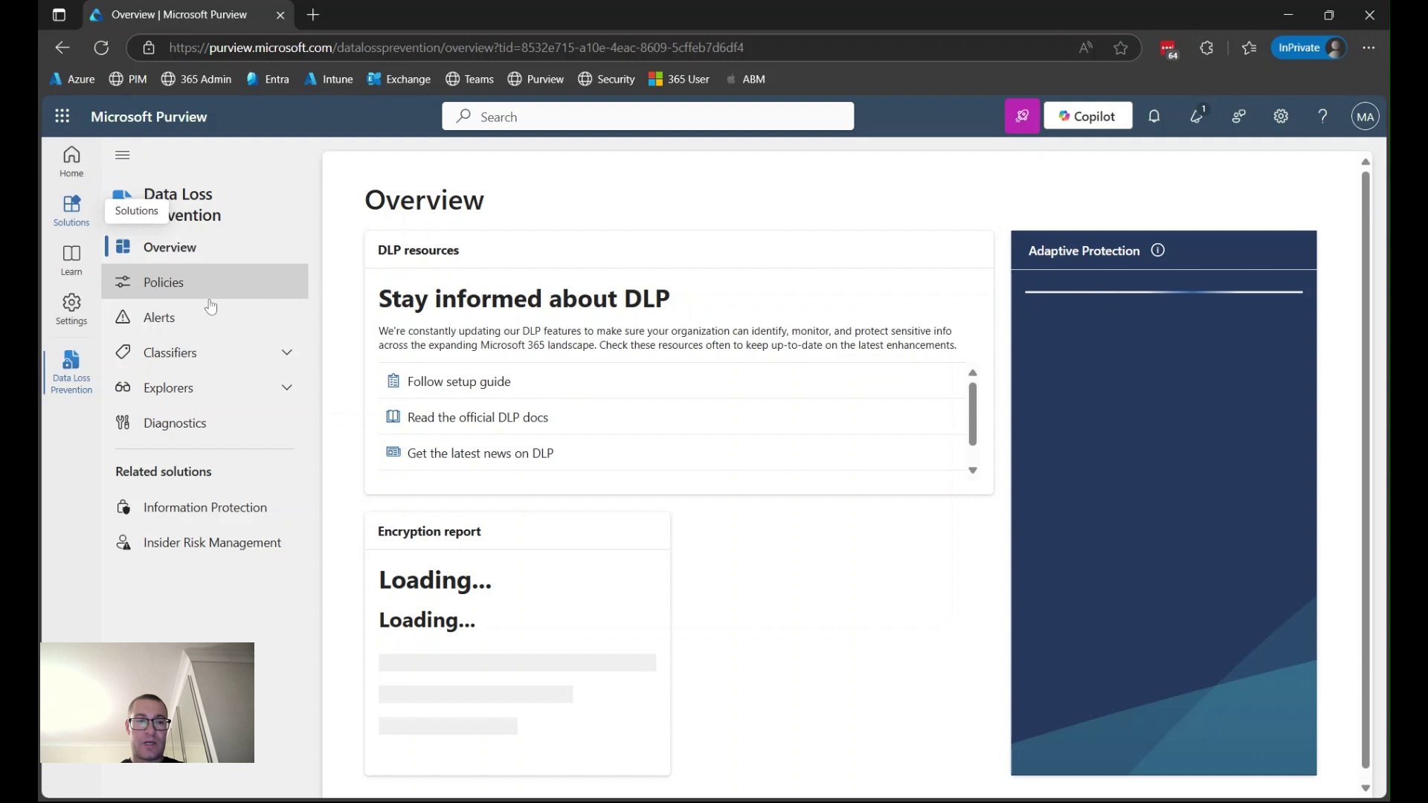
left_click(198, 282)
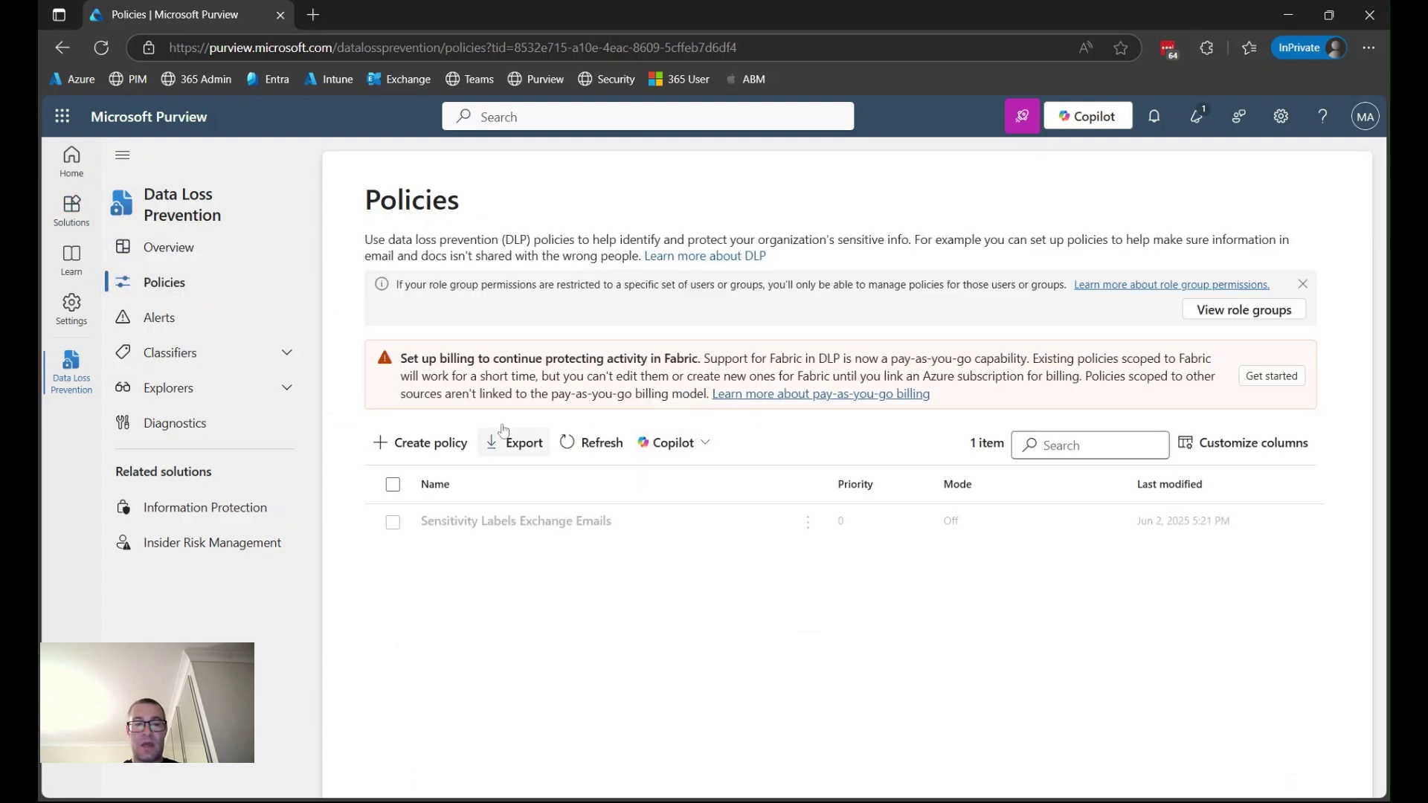
- Start a new DLP policy based on the Custom policy template in the Custom category
left_click(418, 444)
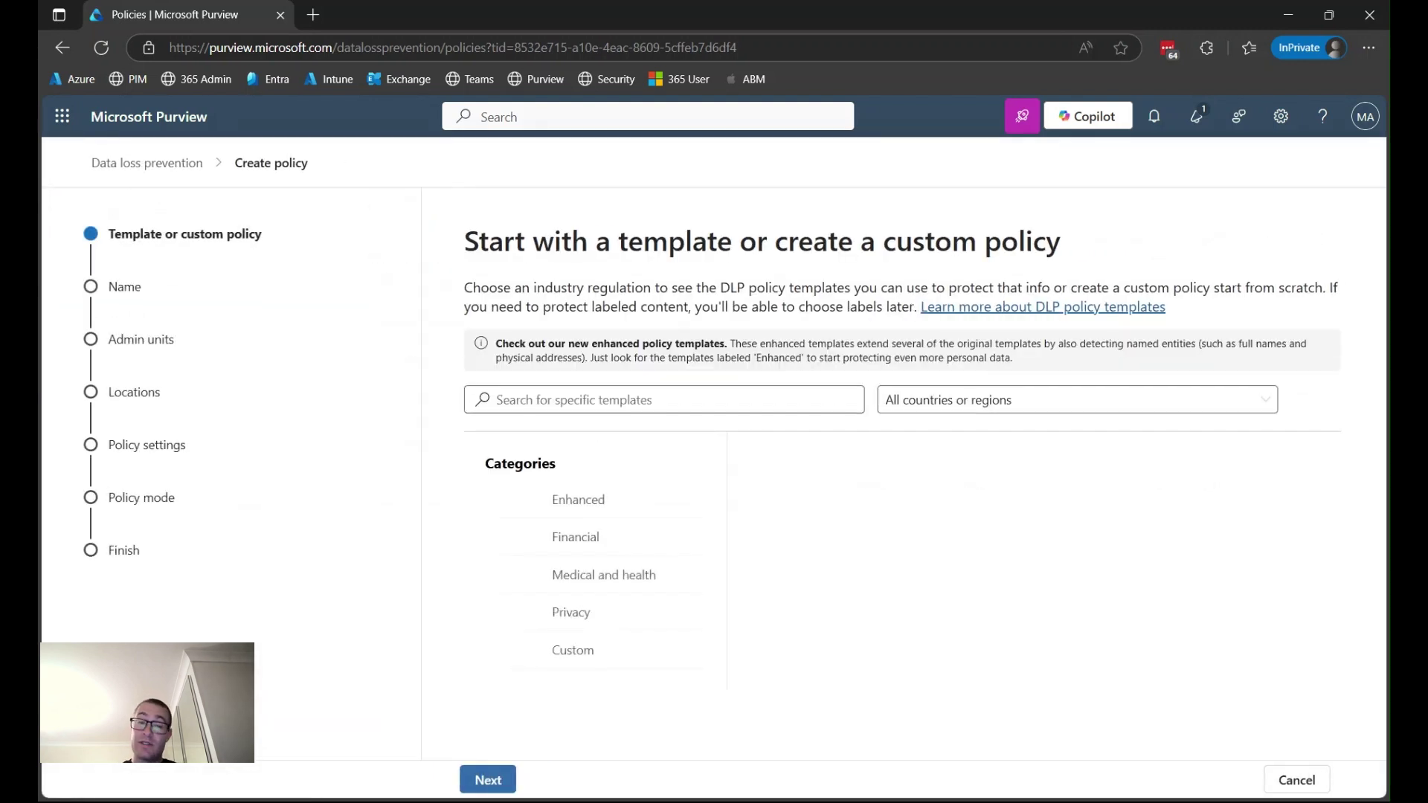
left_click(635, 652)
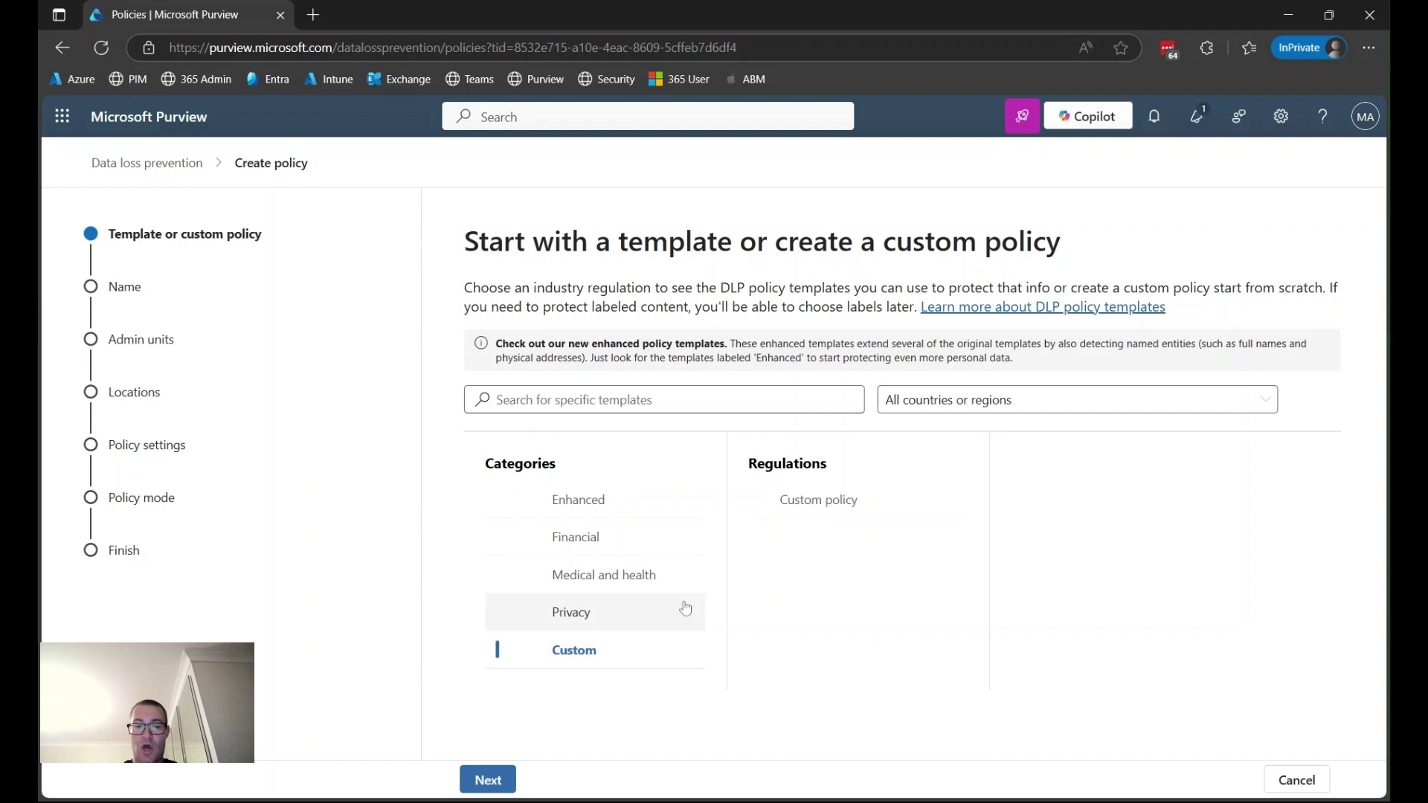
left_click(835, 507)
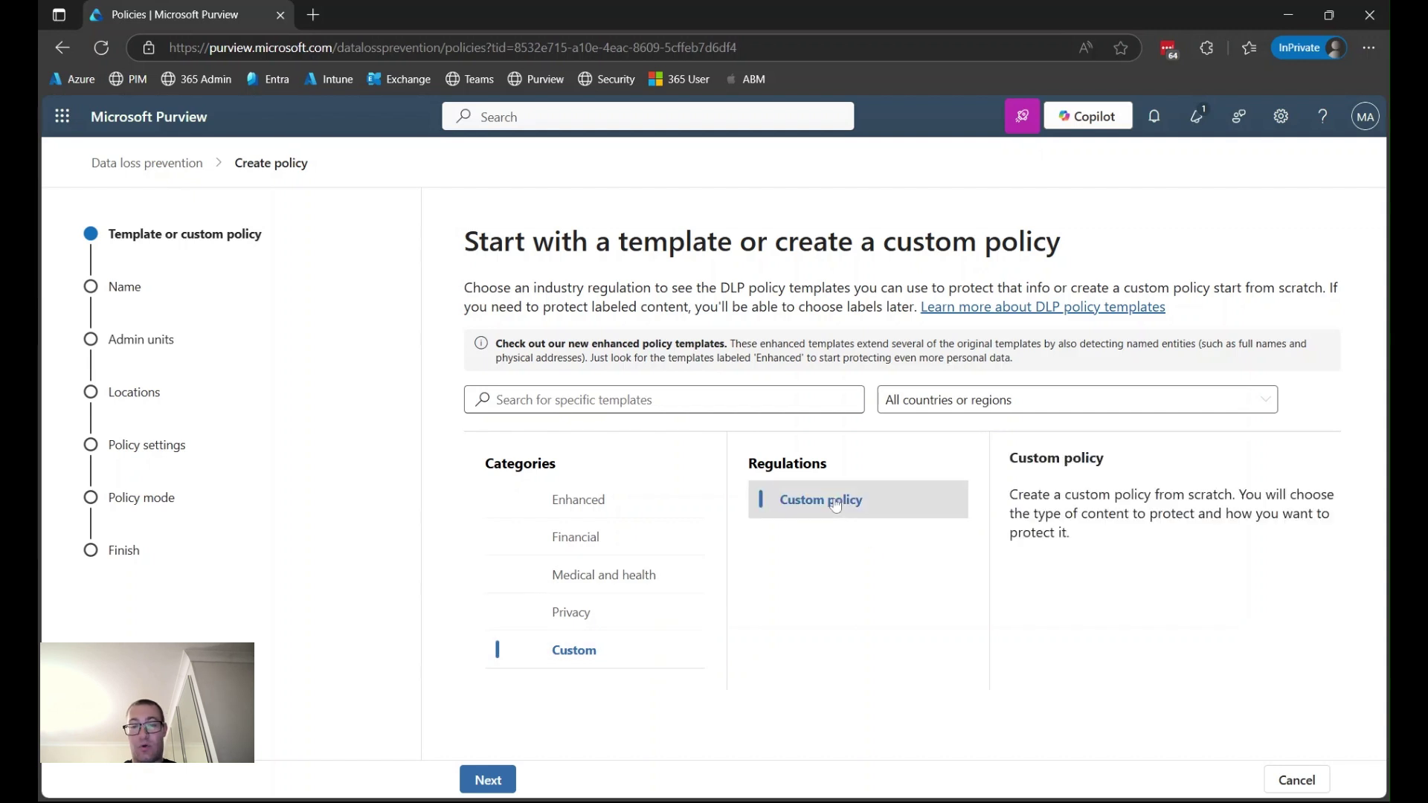
left_click(517, 783)
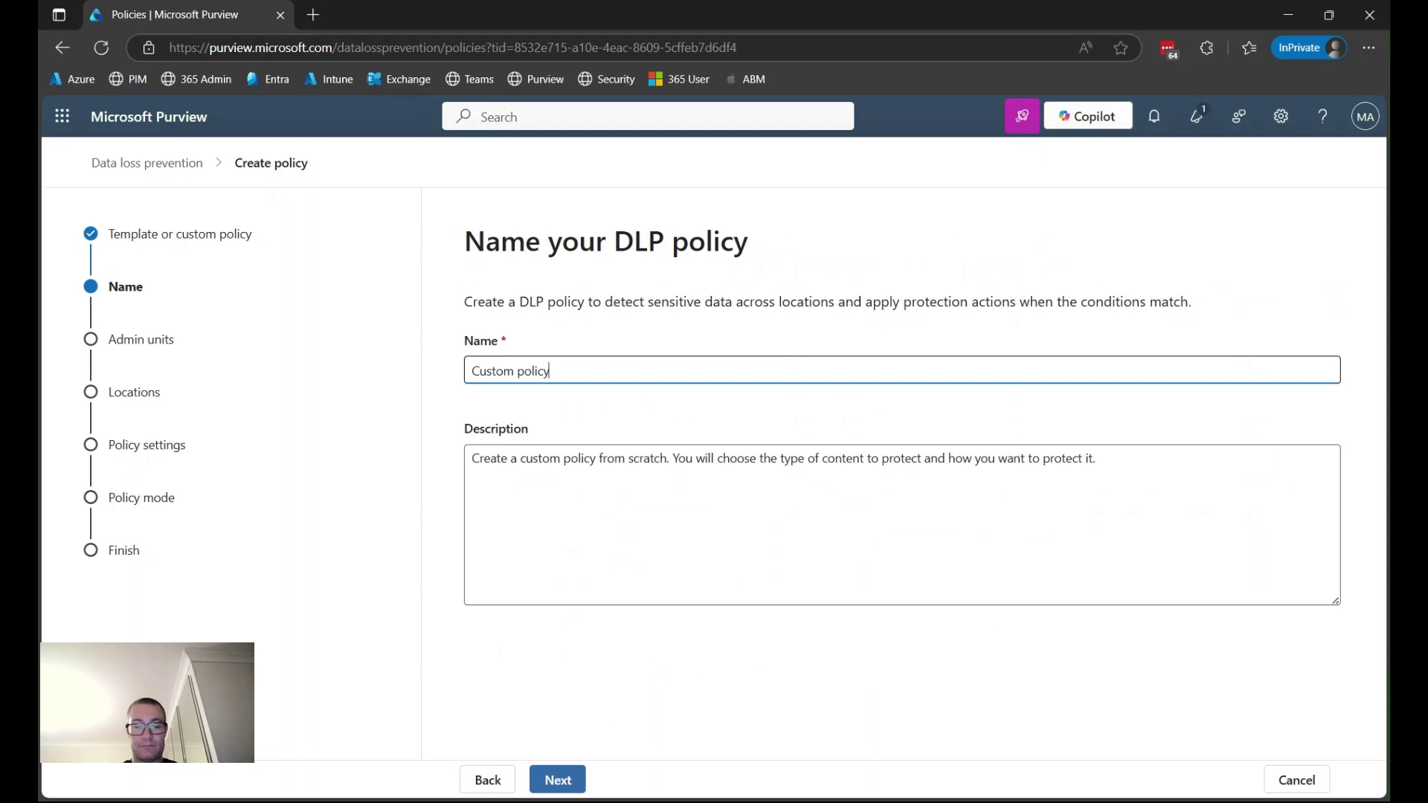
- Name the policy "Detect Internal Only Sensitivity Labels" and describe it as "This policy will detect Internal Only sensitivity labels."
key("ctrl+a")
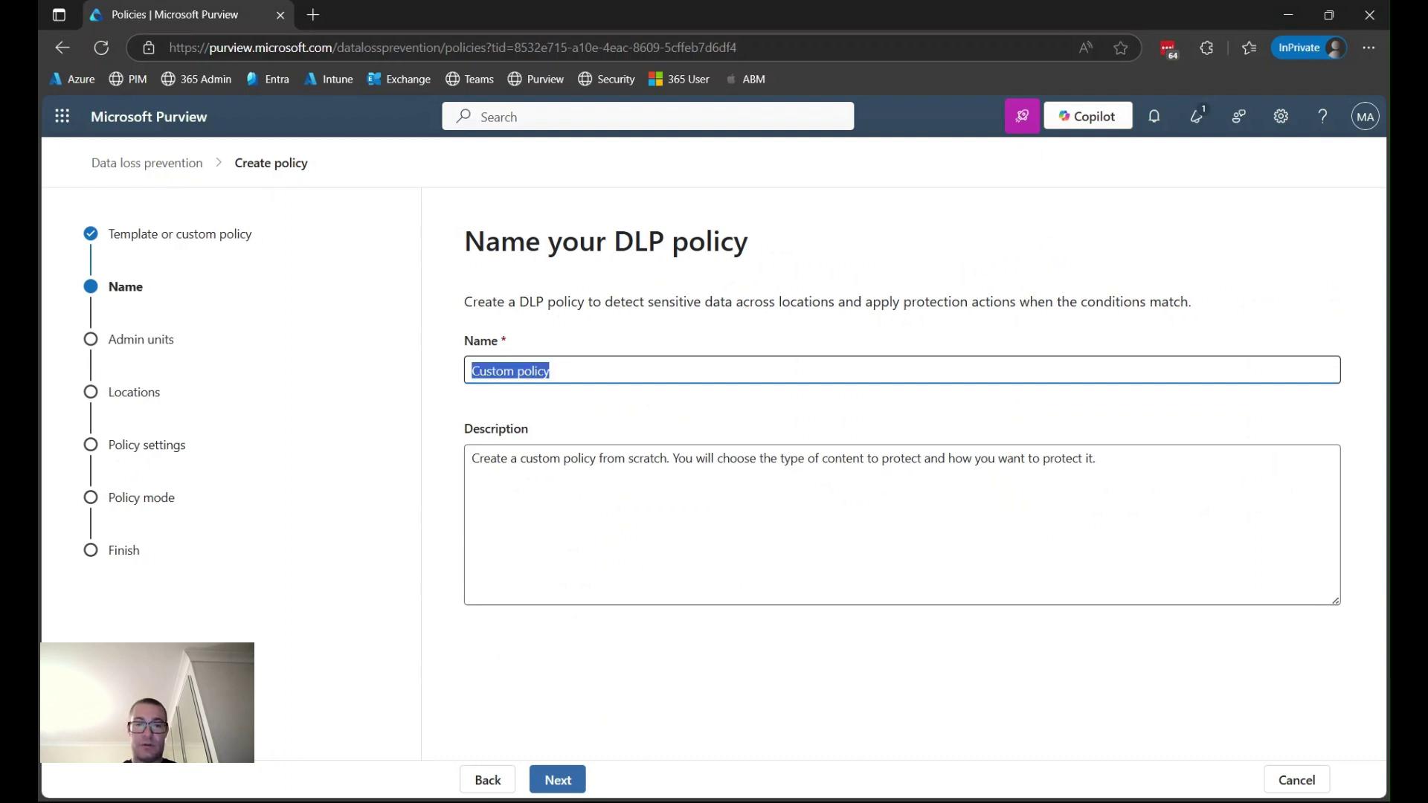
type("Detect Internal Only Sensitivity Labels")
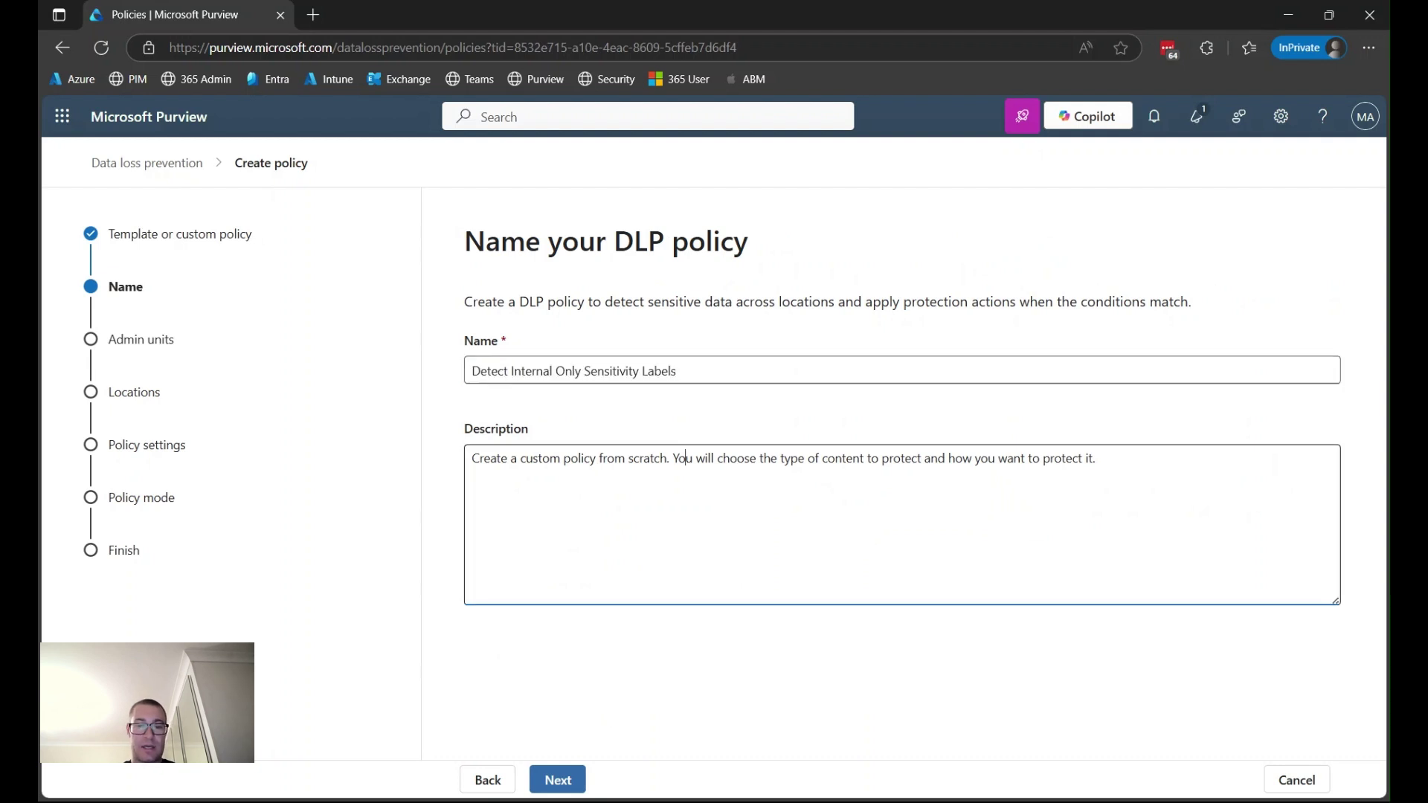
key("Tab")
key("ctrl+a")
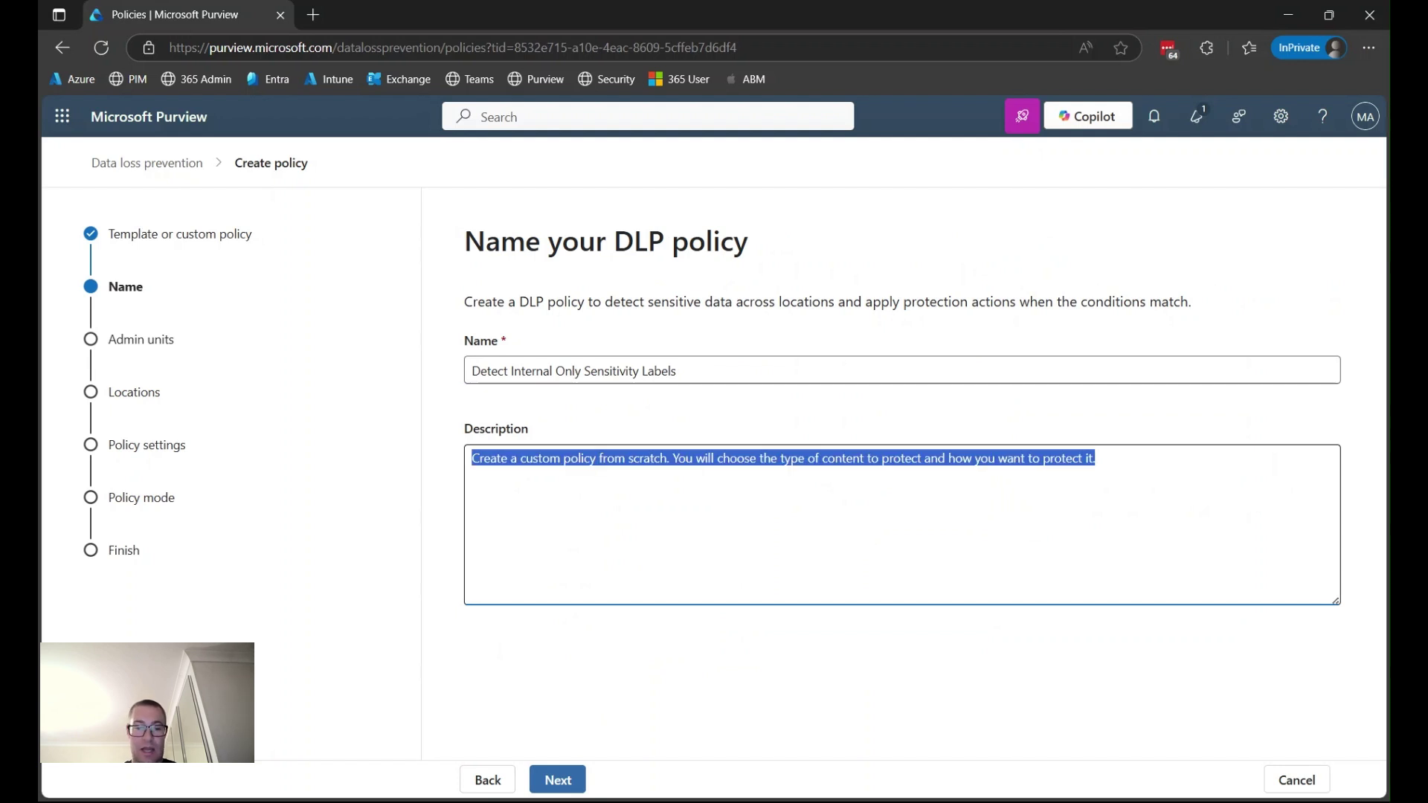
type("This policy will detect Internal Only sensitivity labels.")
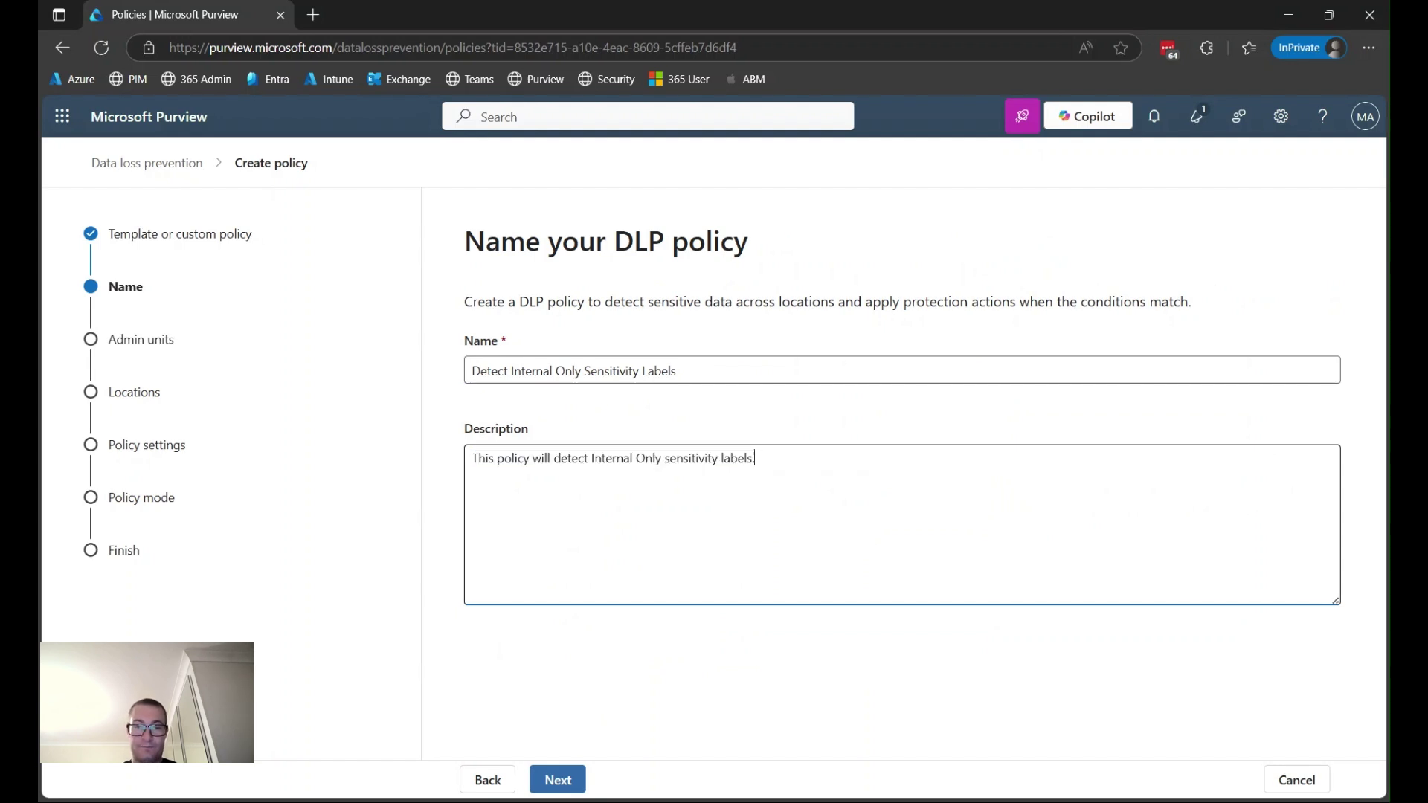
left_click(558, 779)
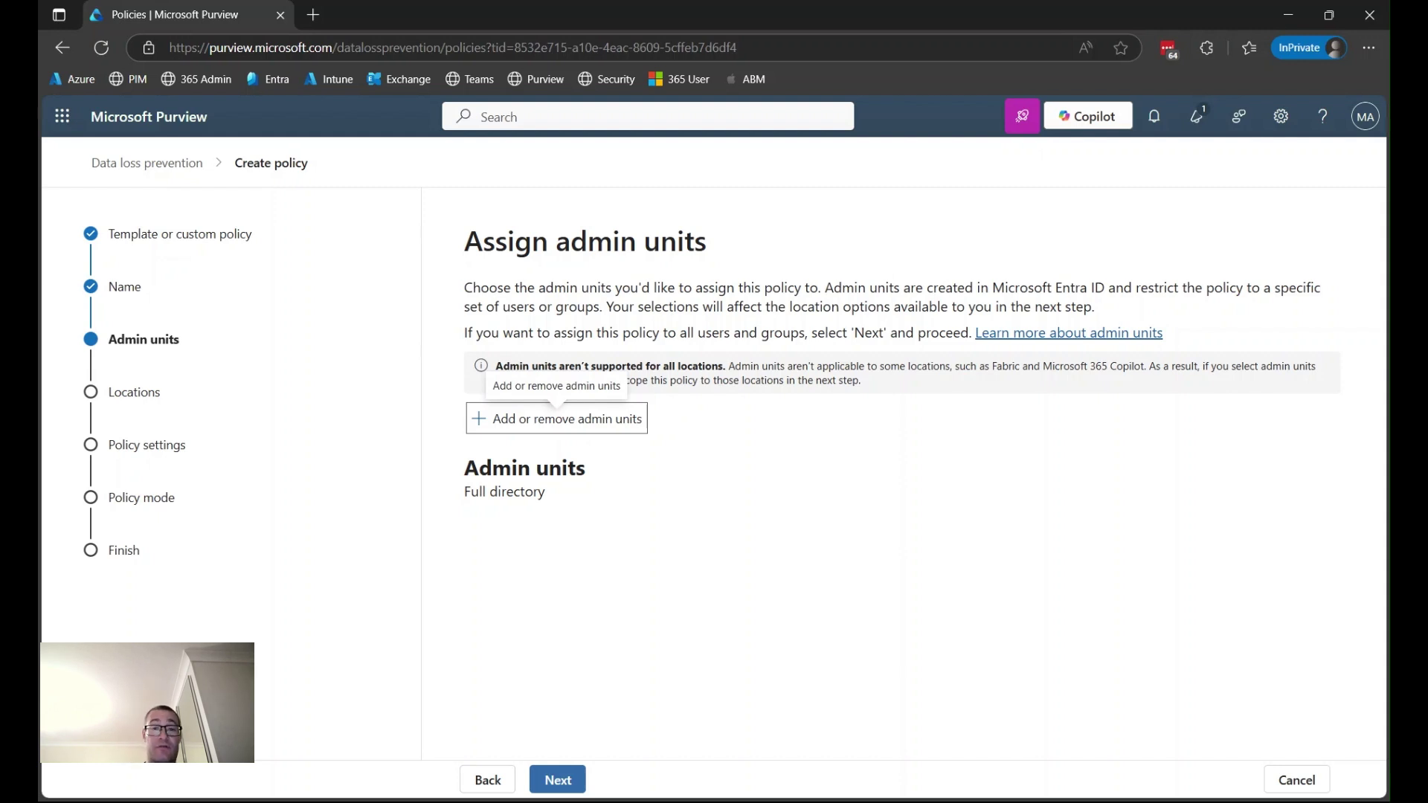
- Keep the full directory as admin units and restrict the policy locations to Exchange email only
left_click(558, 779)
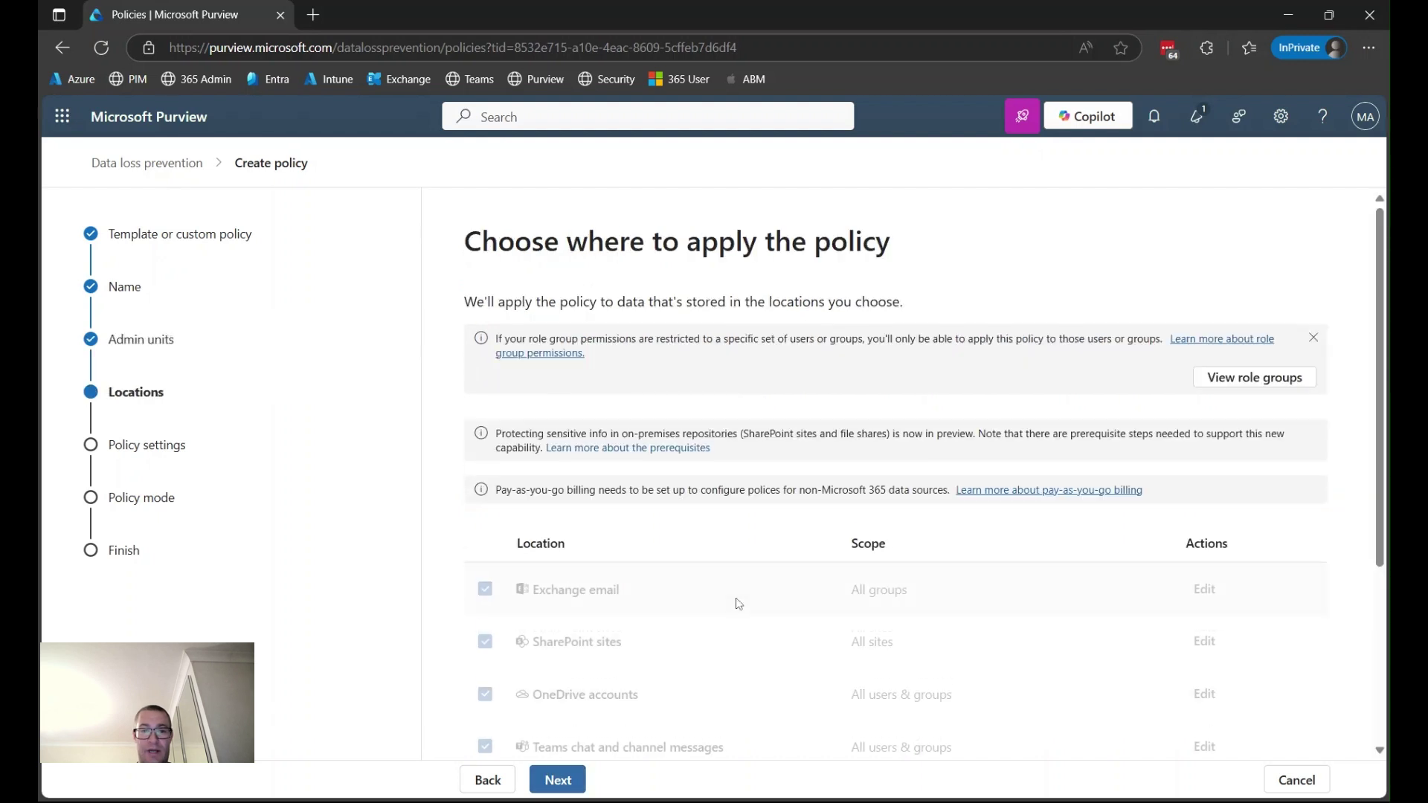
scroll(785, 558, "down", 1)
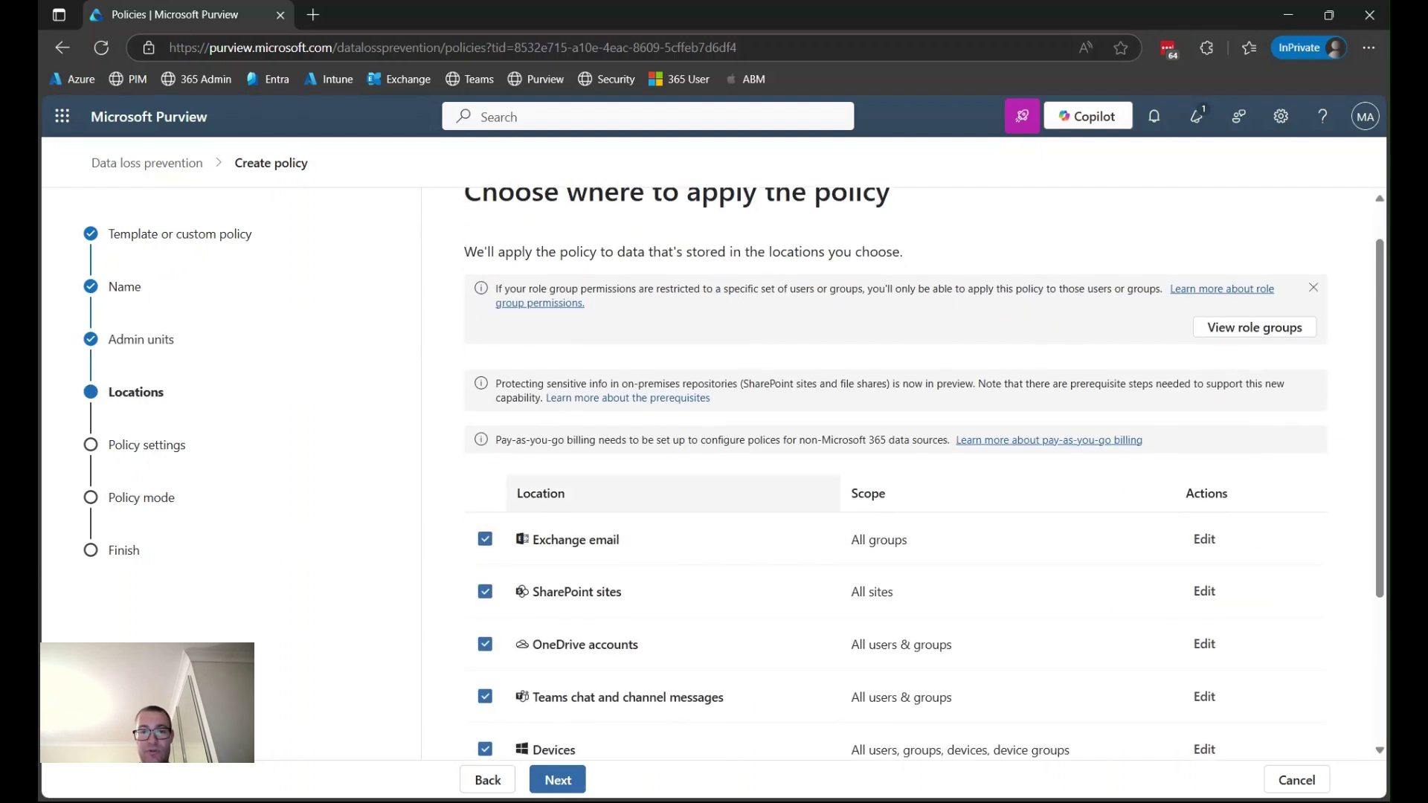
scroll(716, 365, "down", 3)
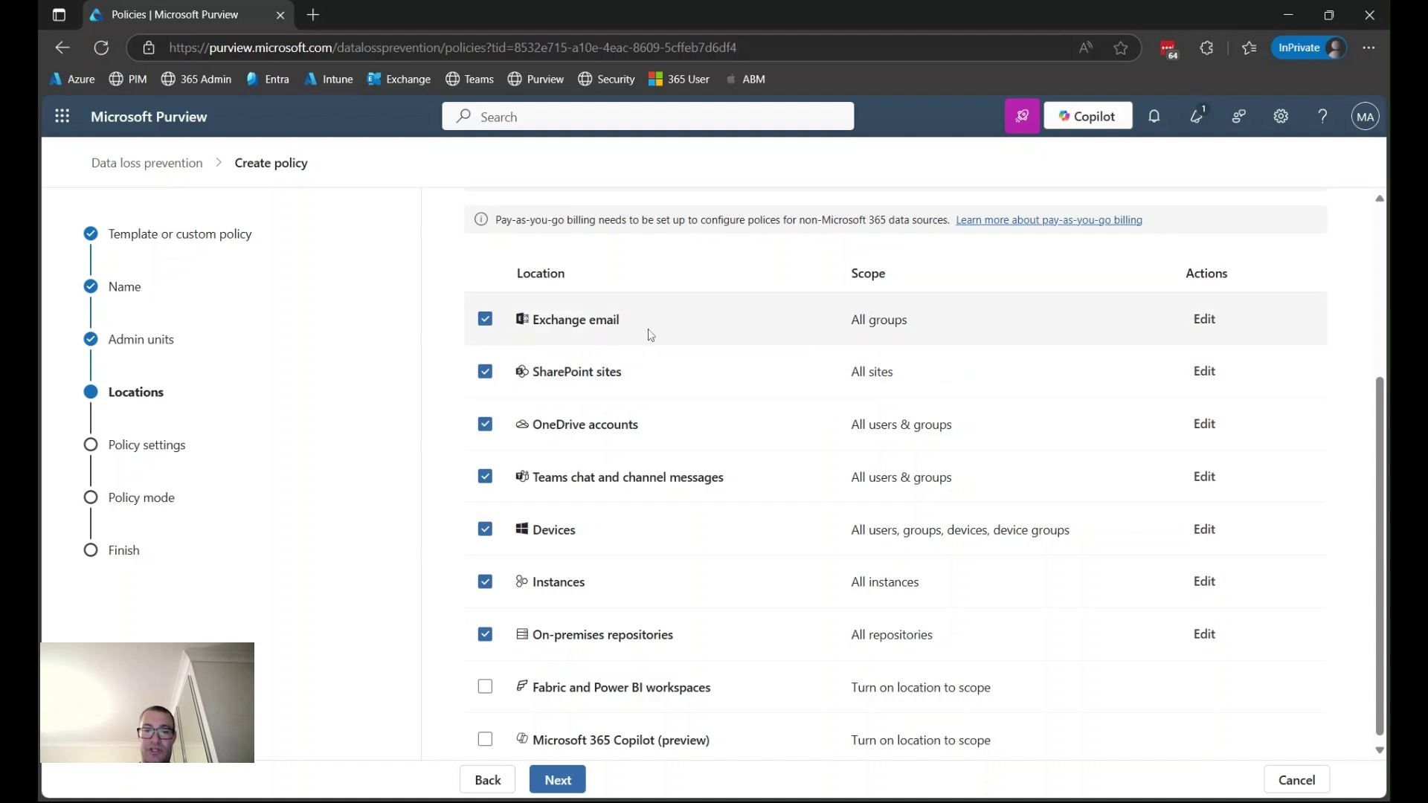
left_click(485, 372)
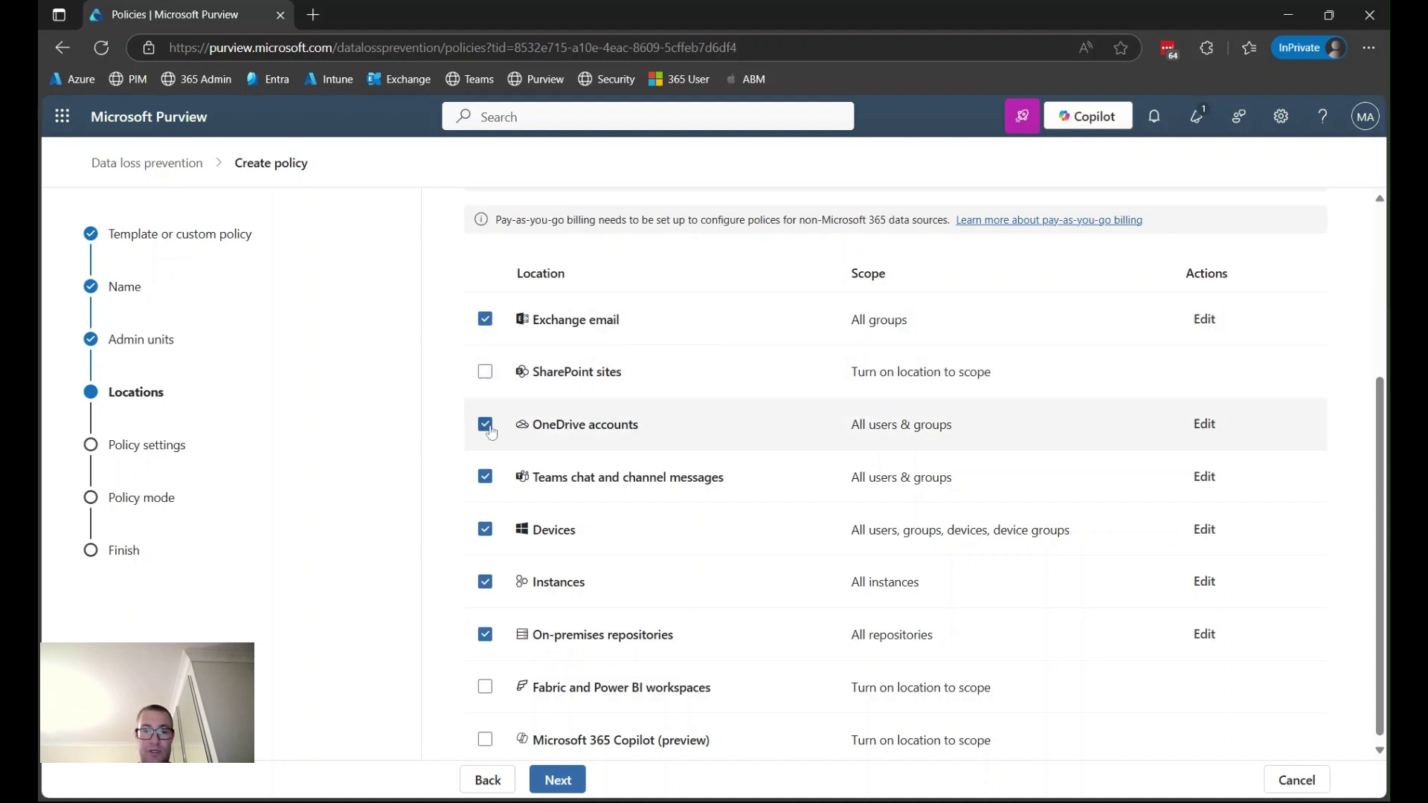
left_click(485, 423)
left_click(485, 476)
left_click(485, 528)
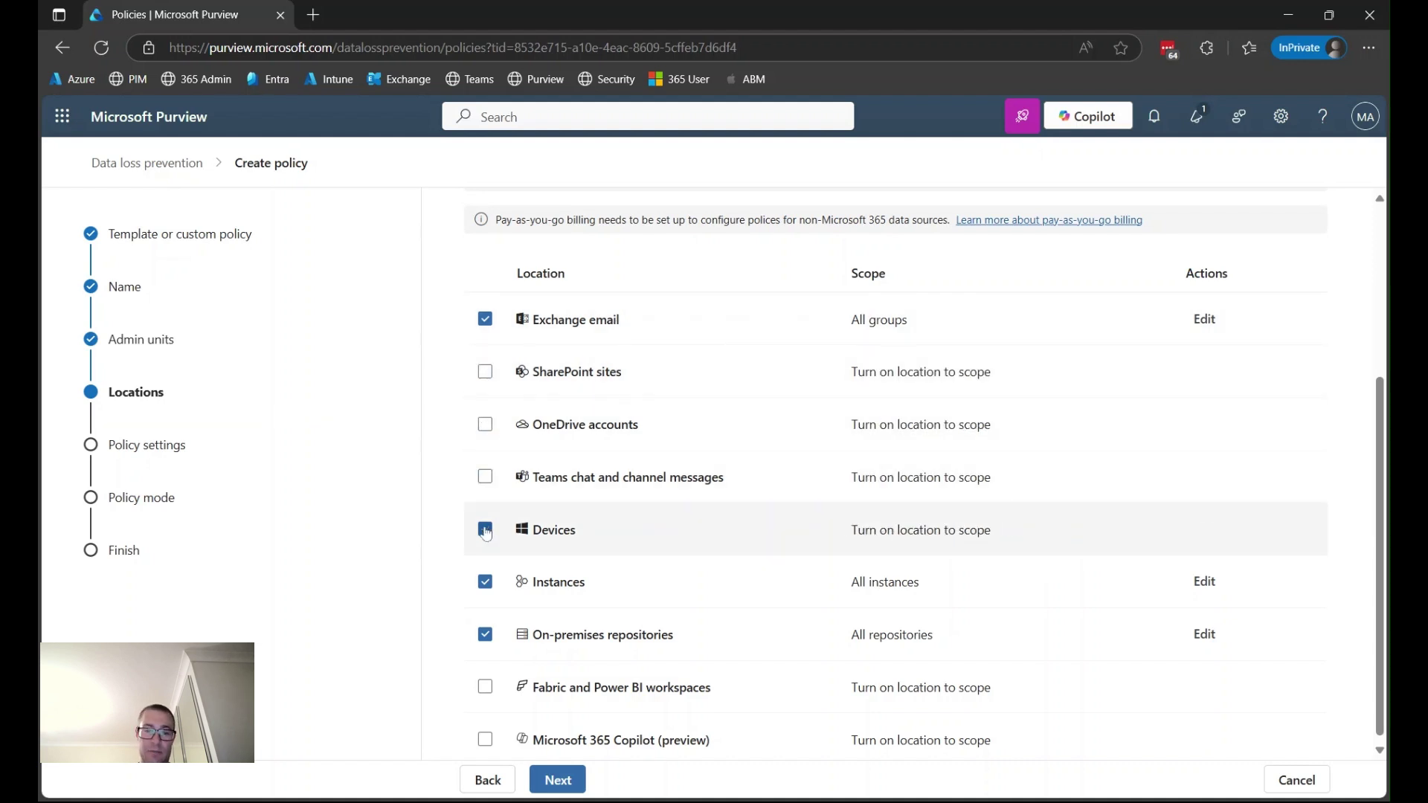
left_click(484, 582)
left_click(485, 634)
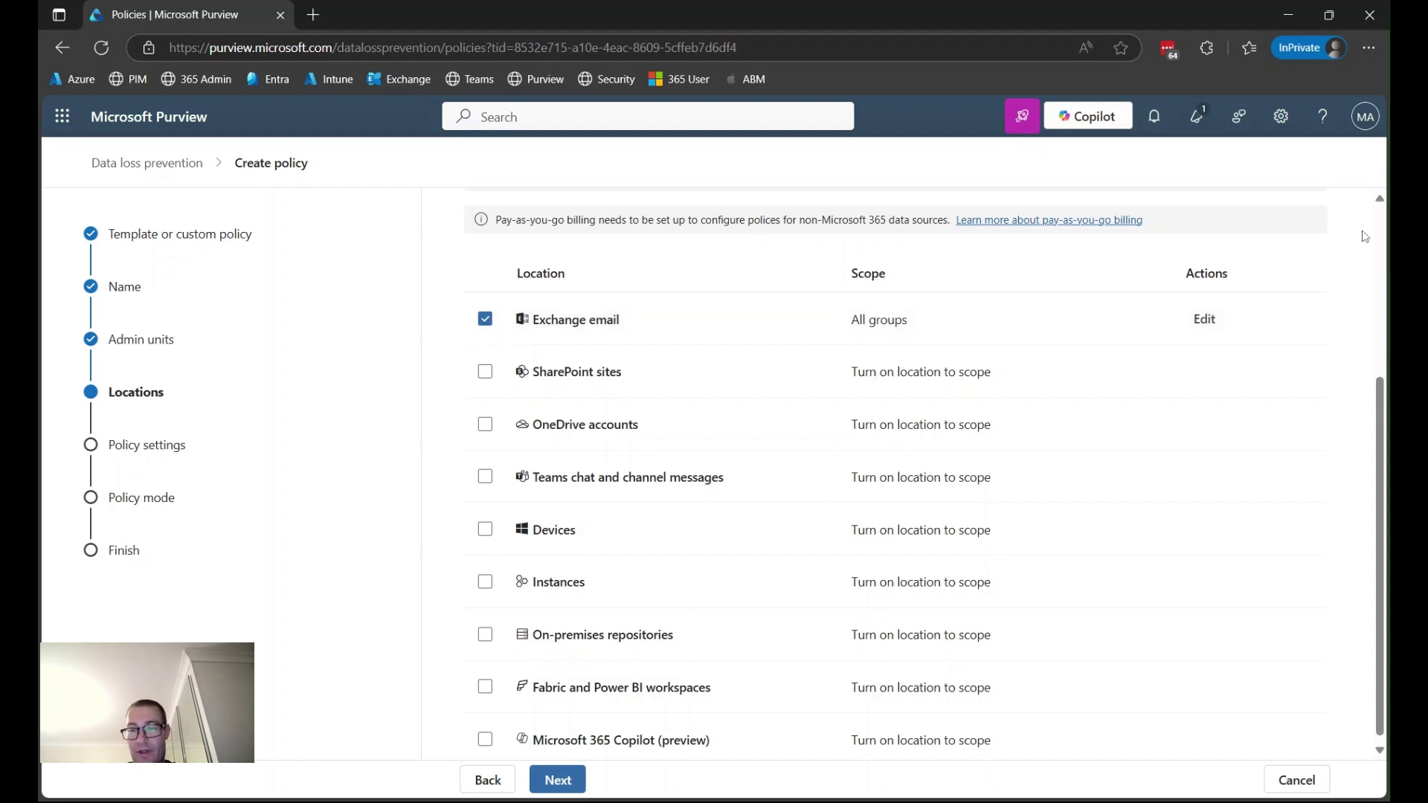
- Check the Exchange email scope options, leave them at all groups, and proceed with creating advanced DLP rules
left_click(1210, 325)
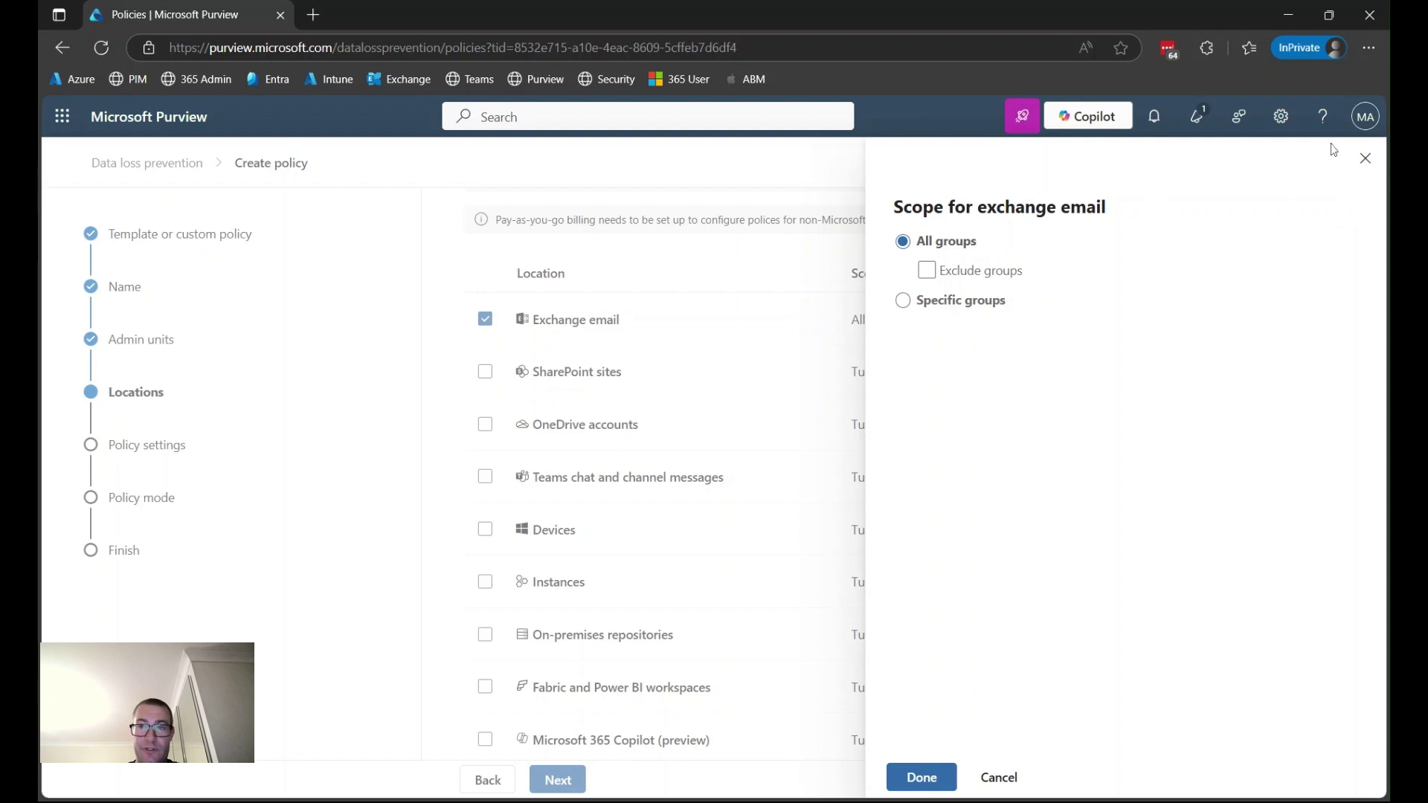
left_click(1364, 160)
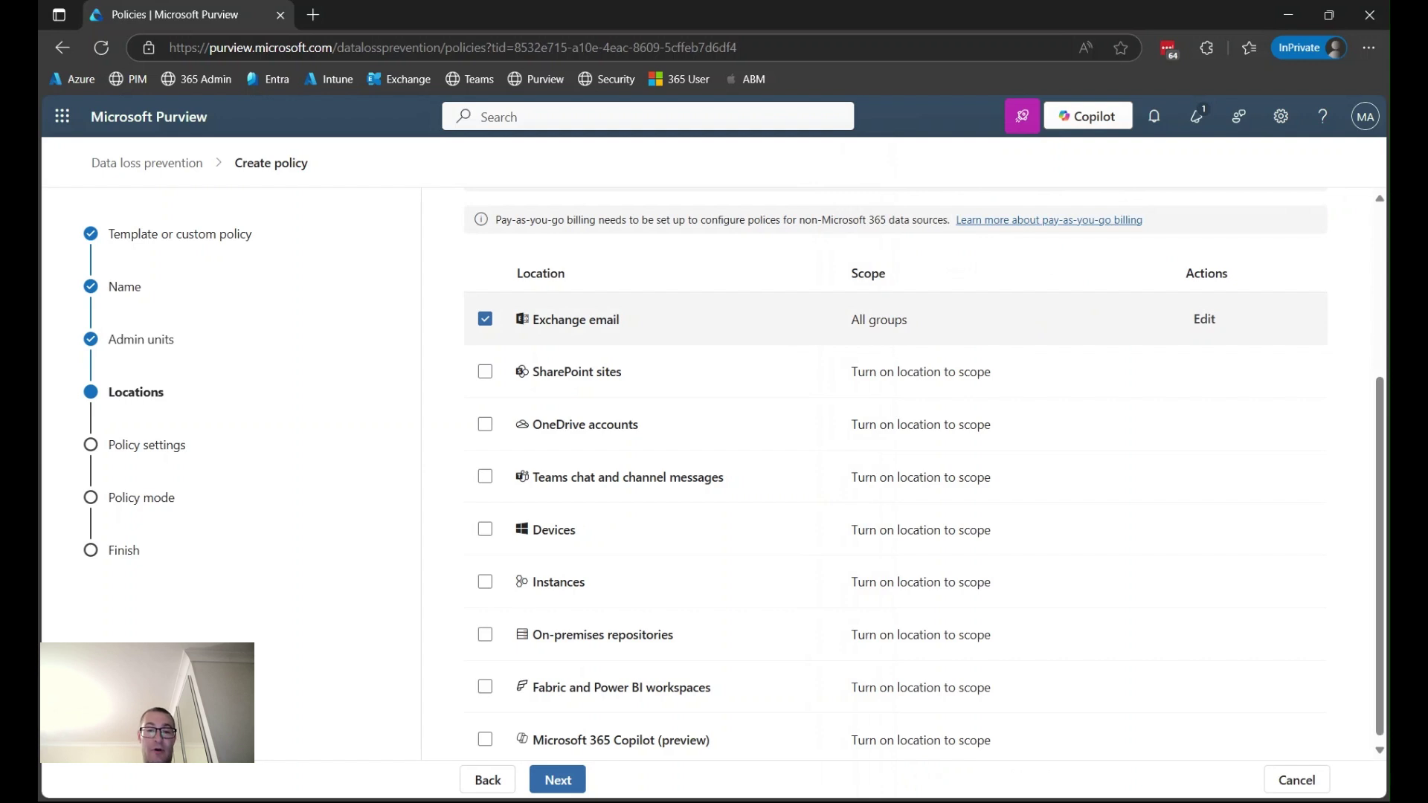
left_click(567, 782)
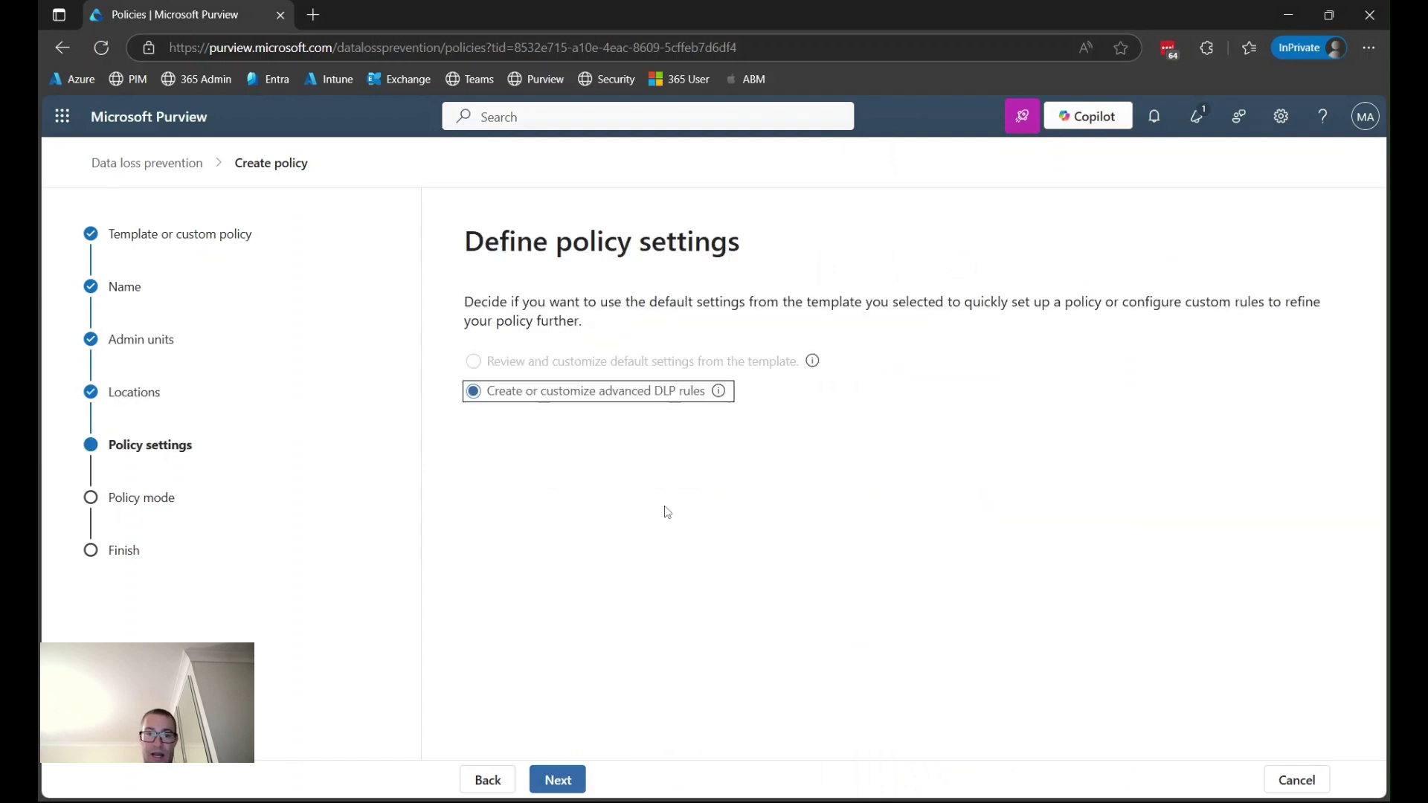
left_click(557, 782)
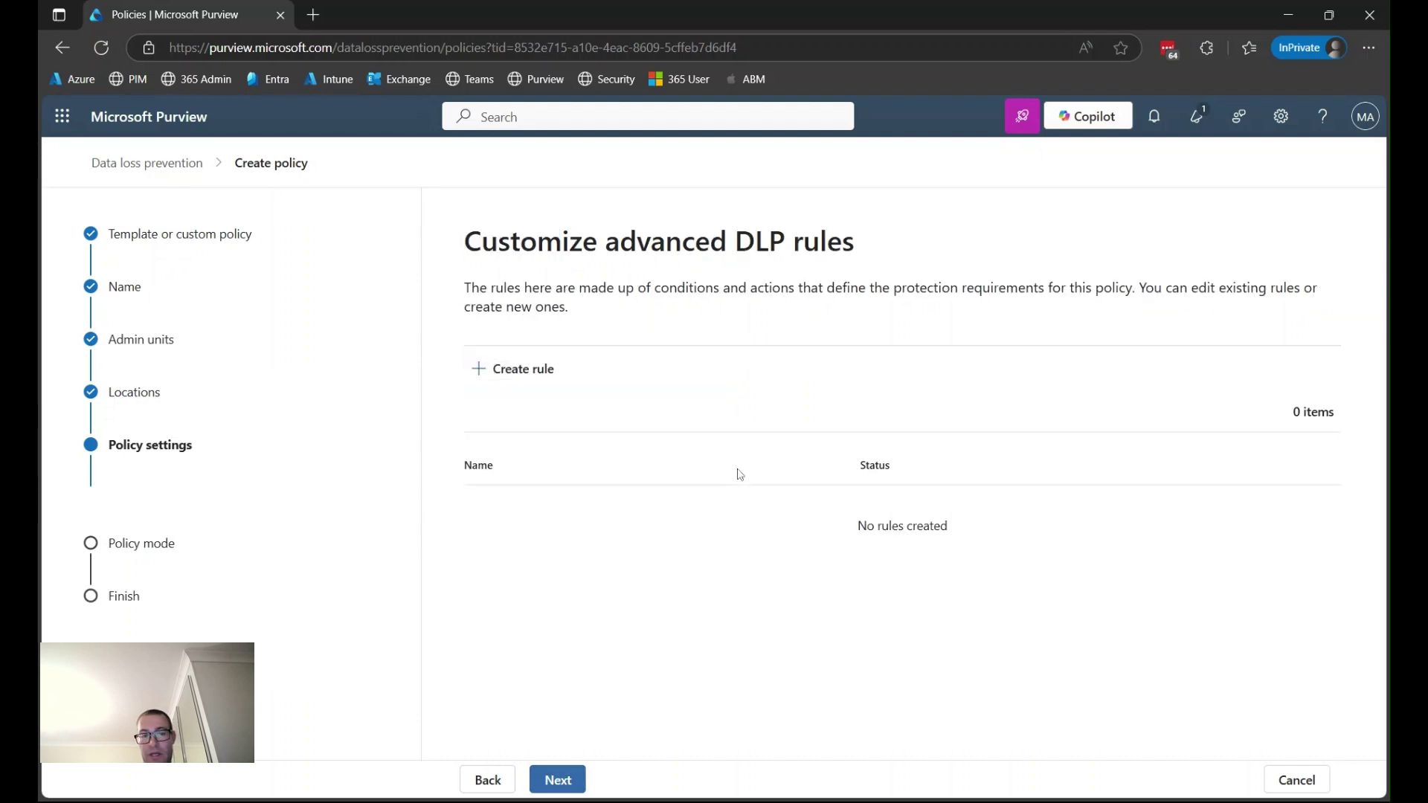
- Create a rule named "Detect Internal Only Sensitivity Labels" with the description "This policy will detect Internal Only sensitivity labels."
left_click(507, 369)
left_click(527, 313)
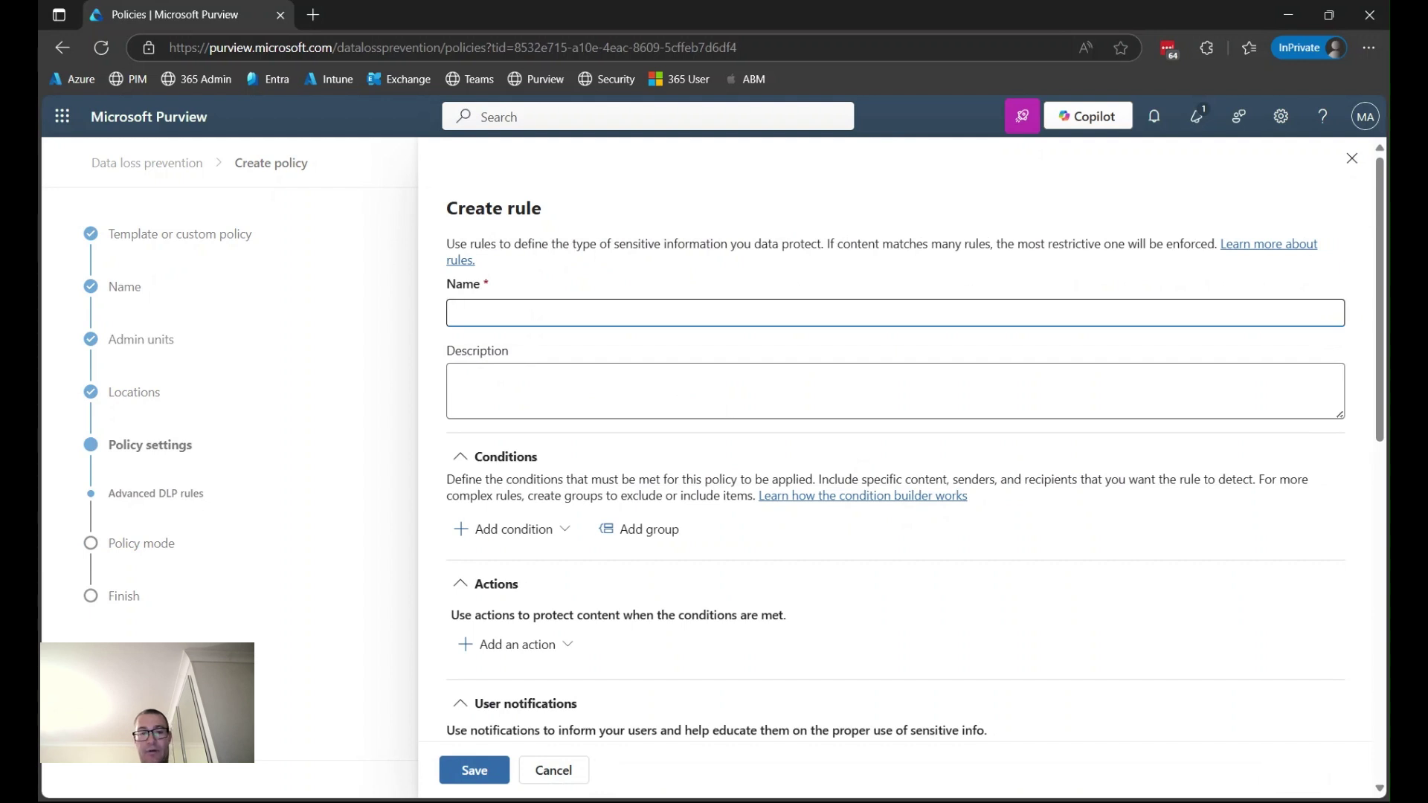
type("Detect Internal Only Sensitivity Labels")
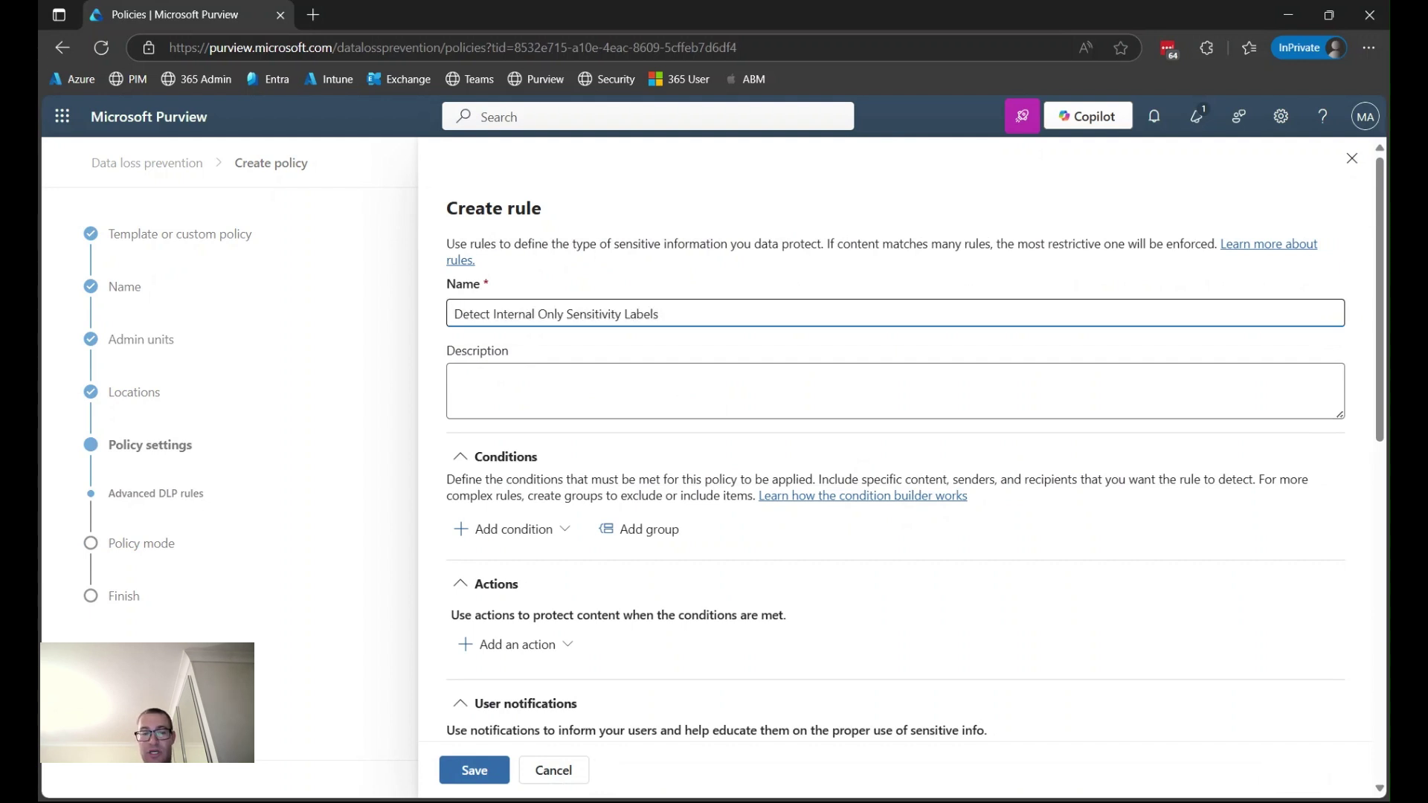
key("Tab")
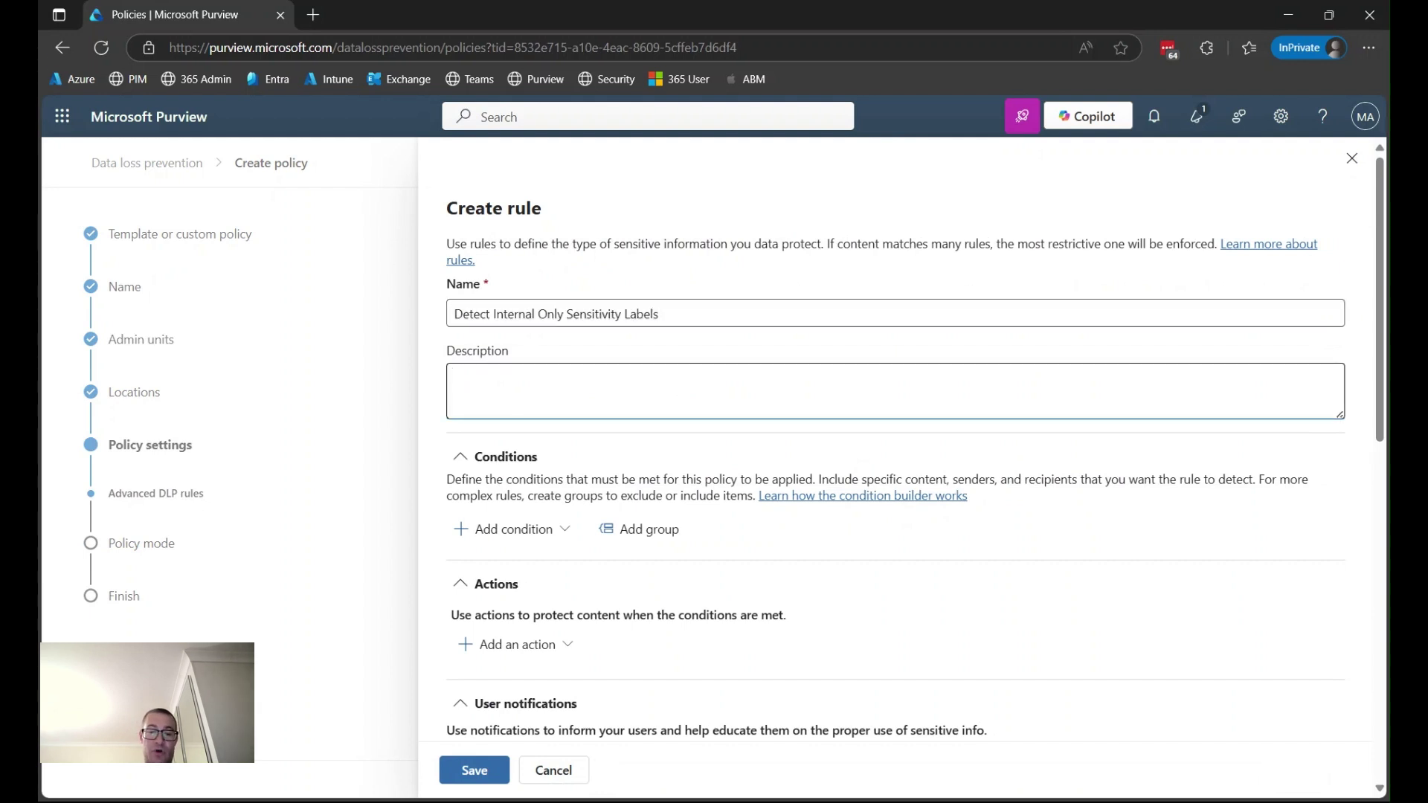
type("This policy will detect Internal Only sensitivity labels.")
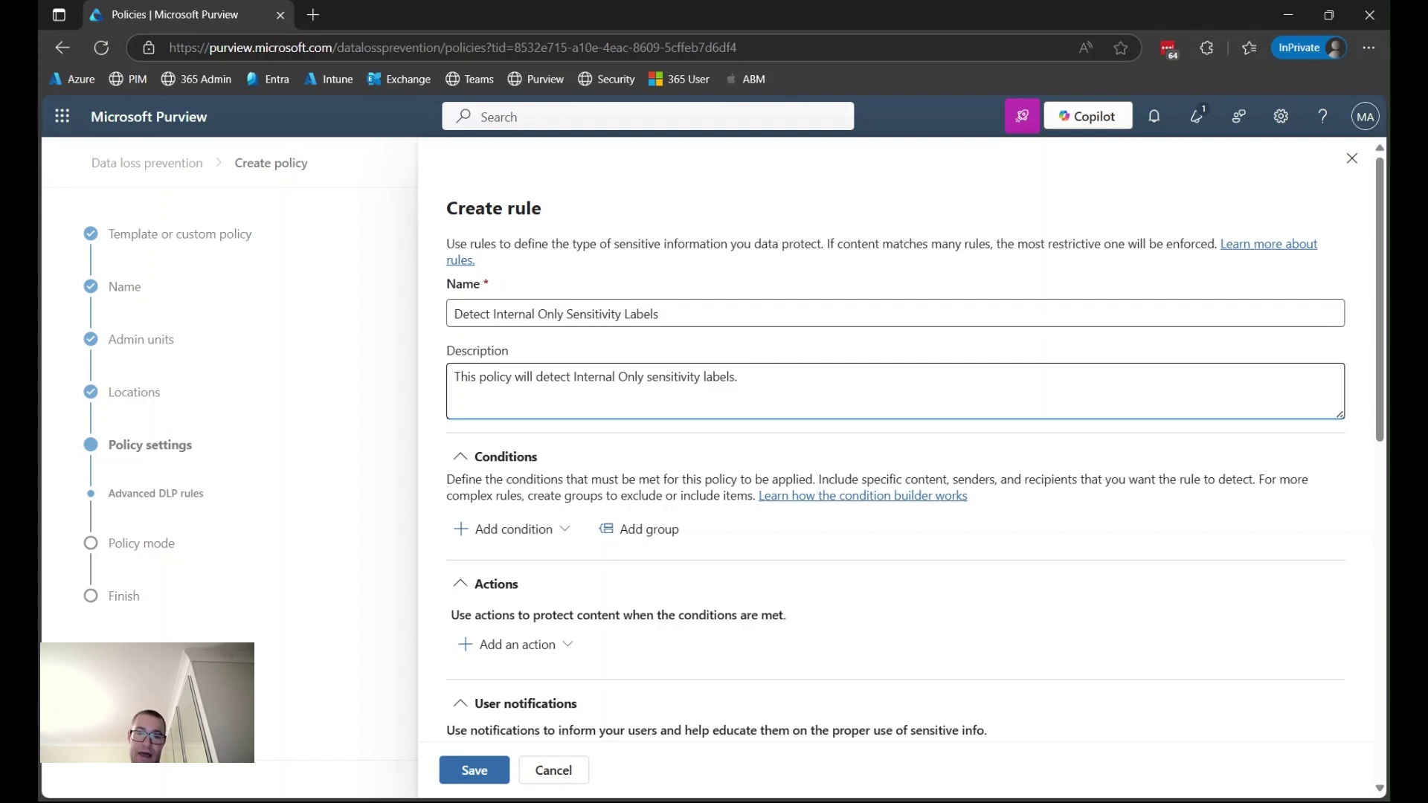
- Add a Content contains condition for the sensitivity labels General/Internal Only, Confidential/Internal Only and Highly Confidential/Internal Only
left_click(503, 530)
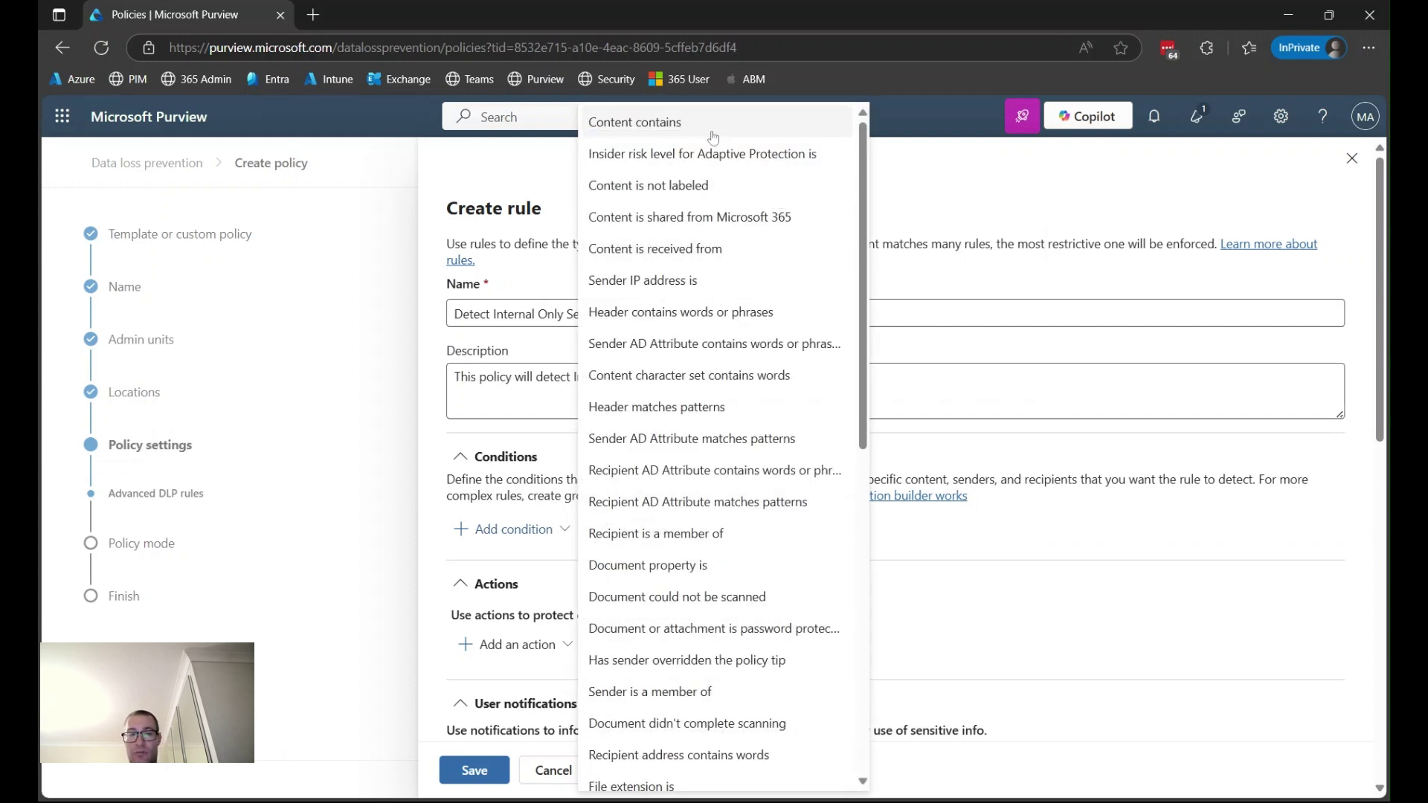
left_click(712, 135)
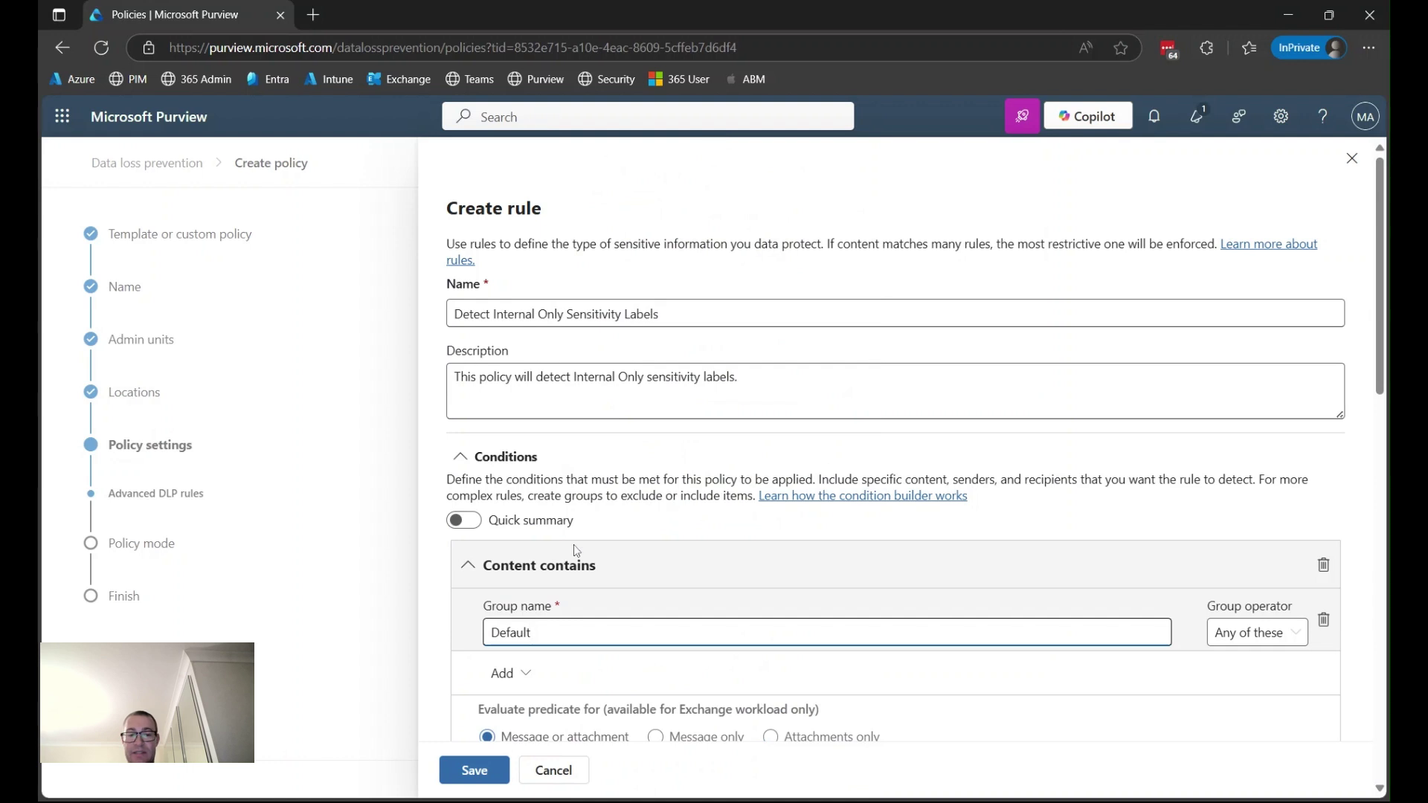
left_click(505, 677)
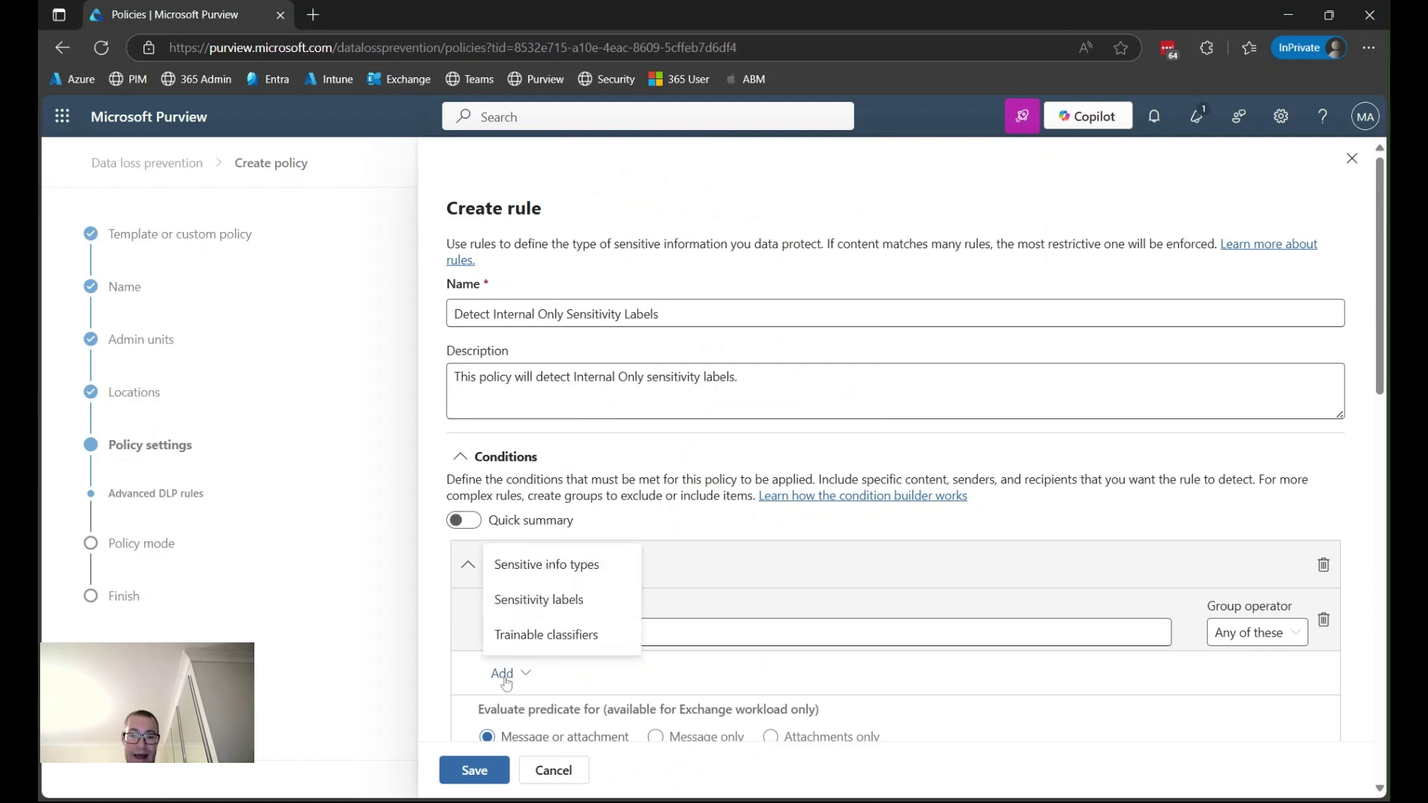
left_click(559, 604)
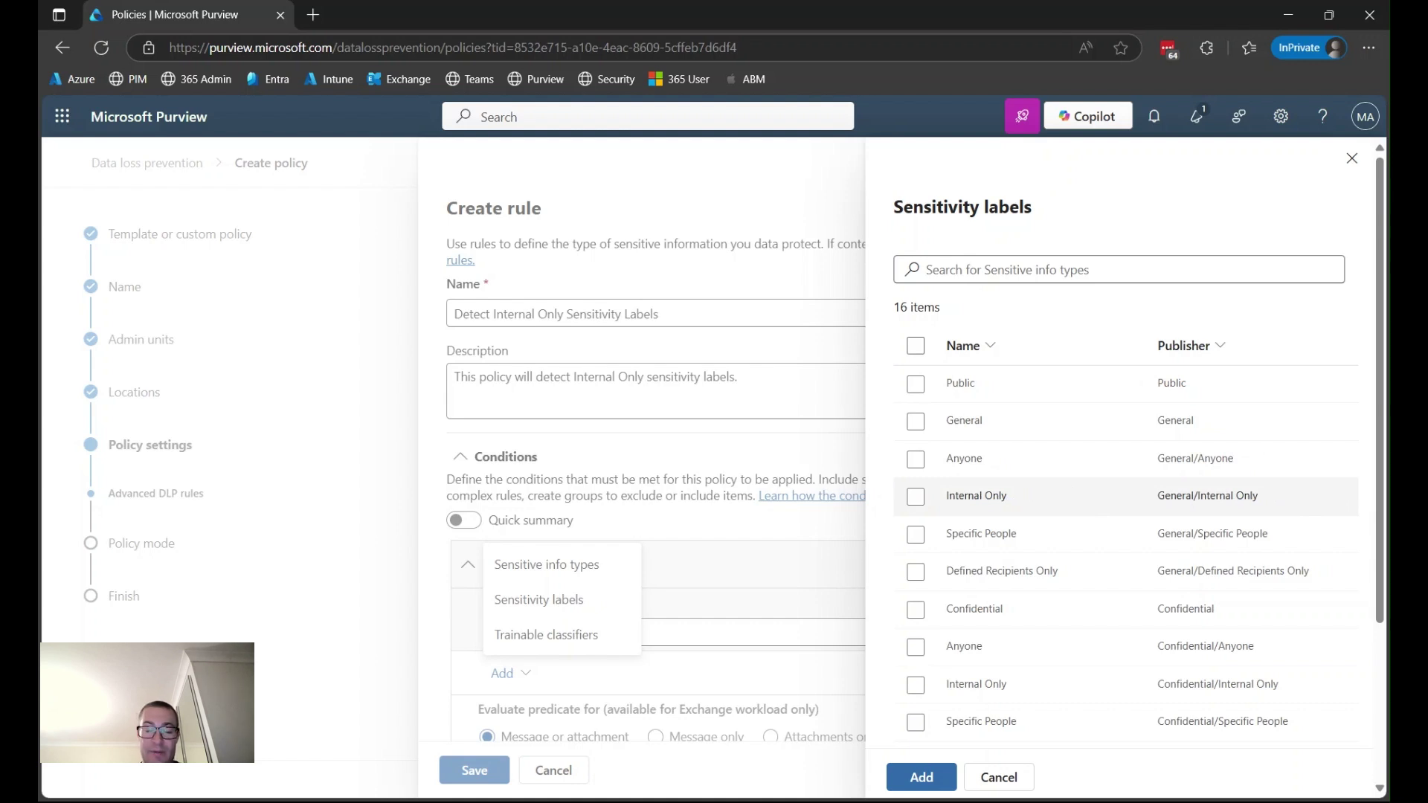
left_click(916, 496)
left_click(912, 685)
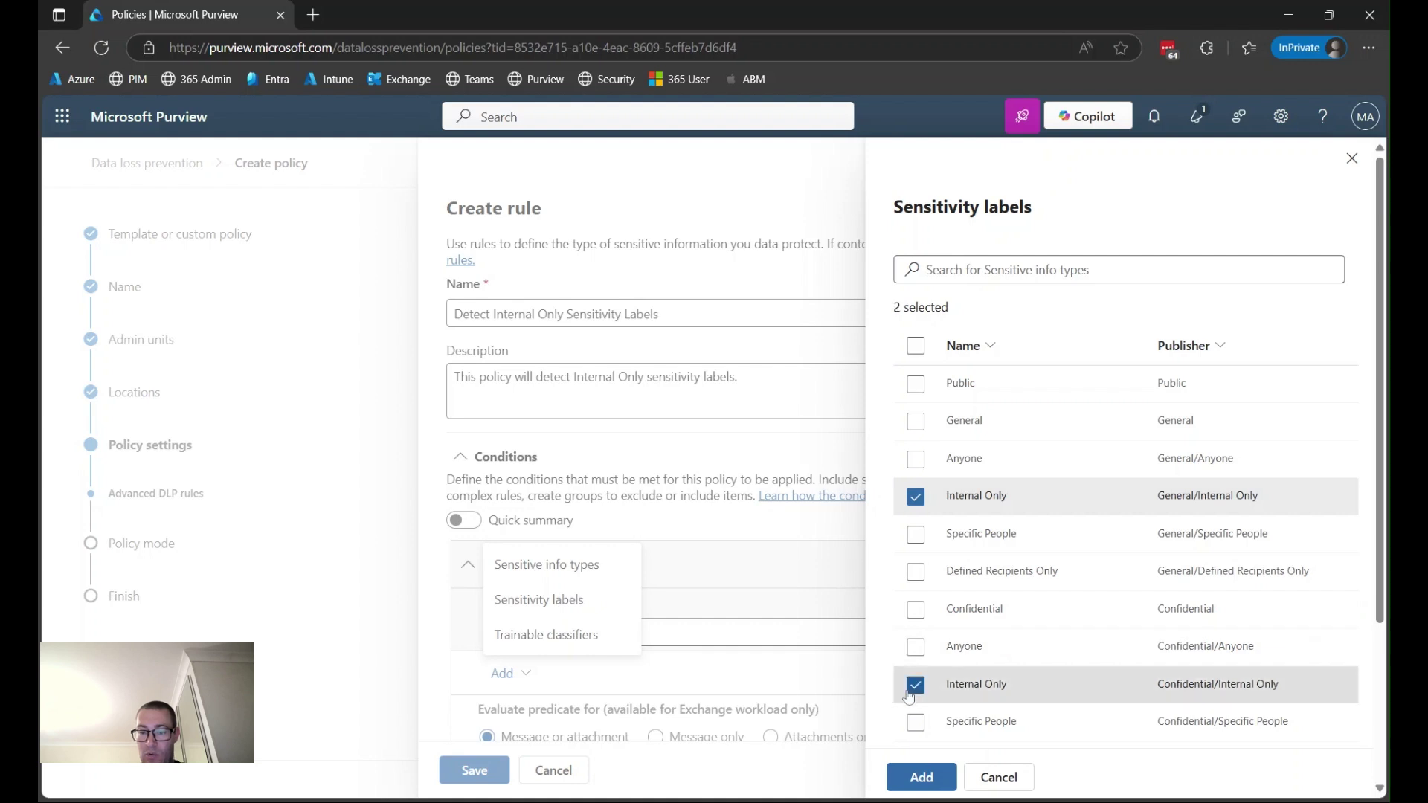
scroll(913, 699, "down", 2)
left_click(916, 712)
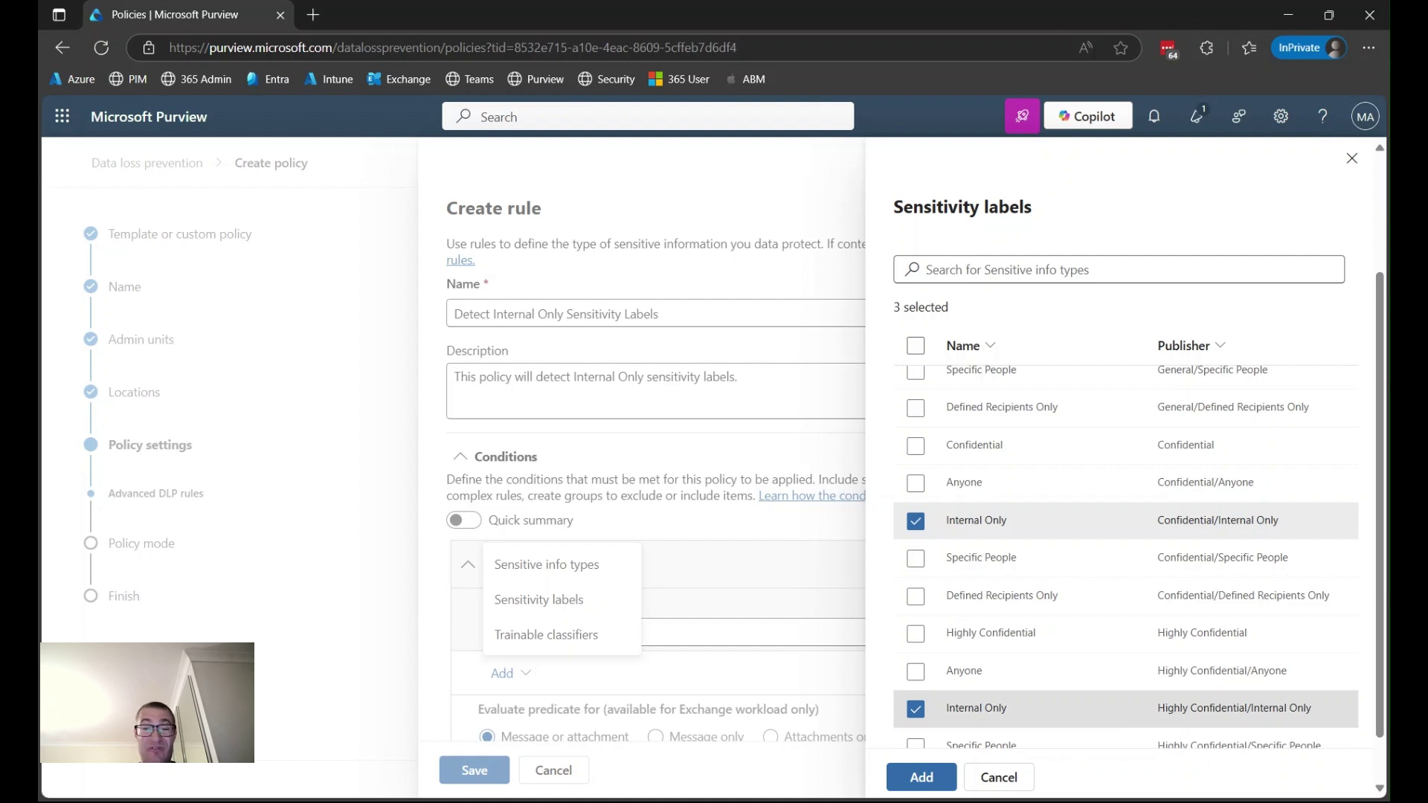
left_click(921, 776)
scroll(692, 520, "down", 5)
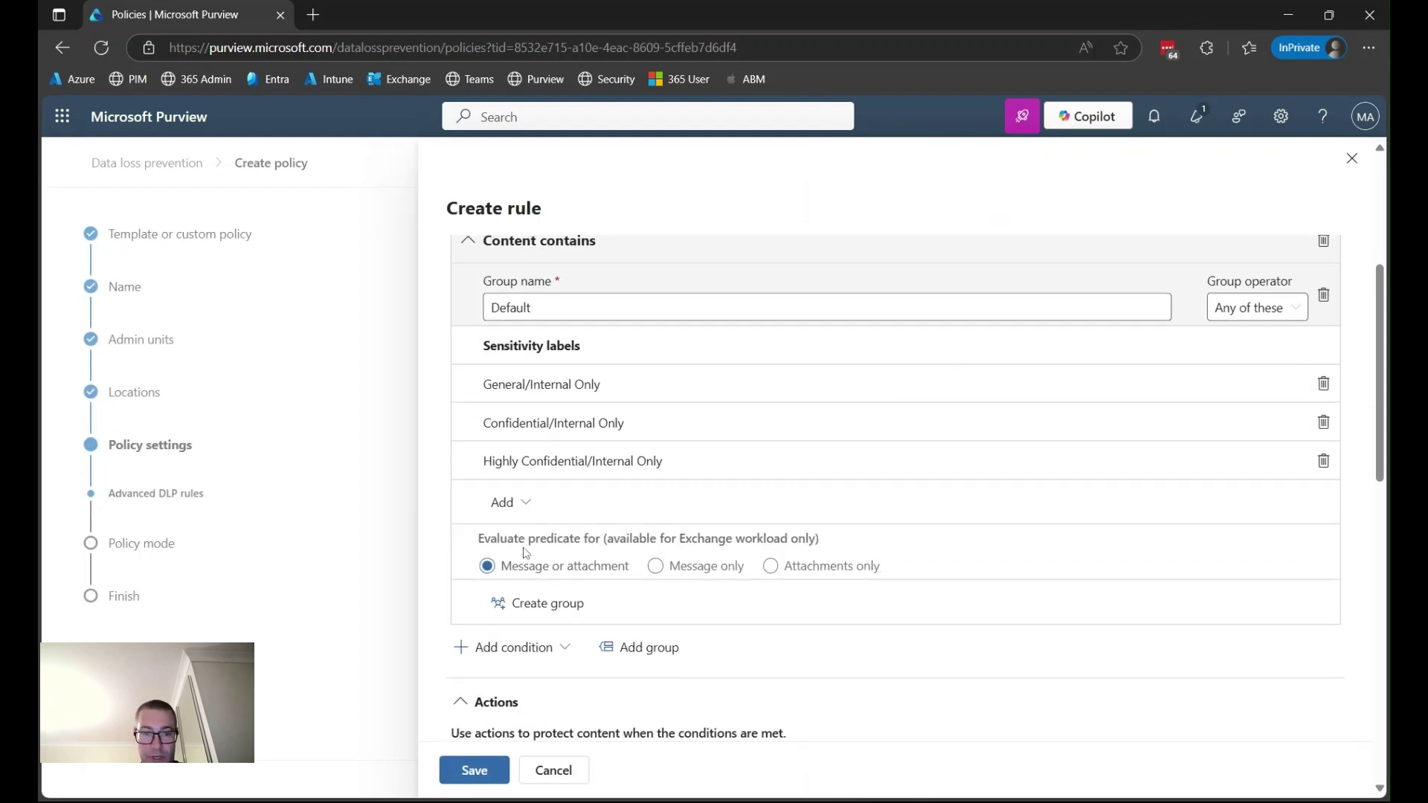
scroll(600, 506, "down", 1)
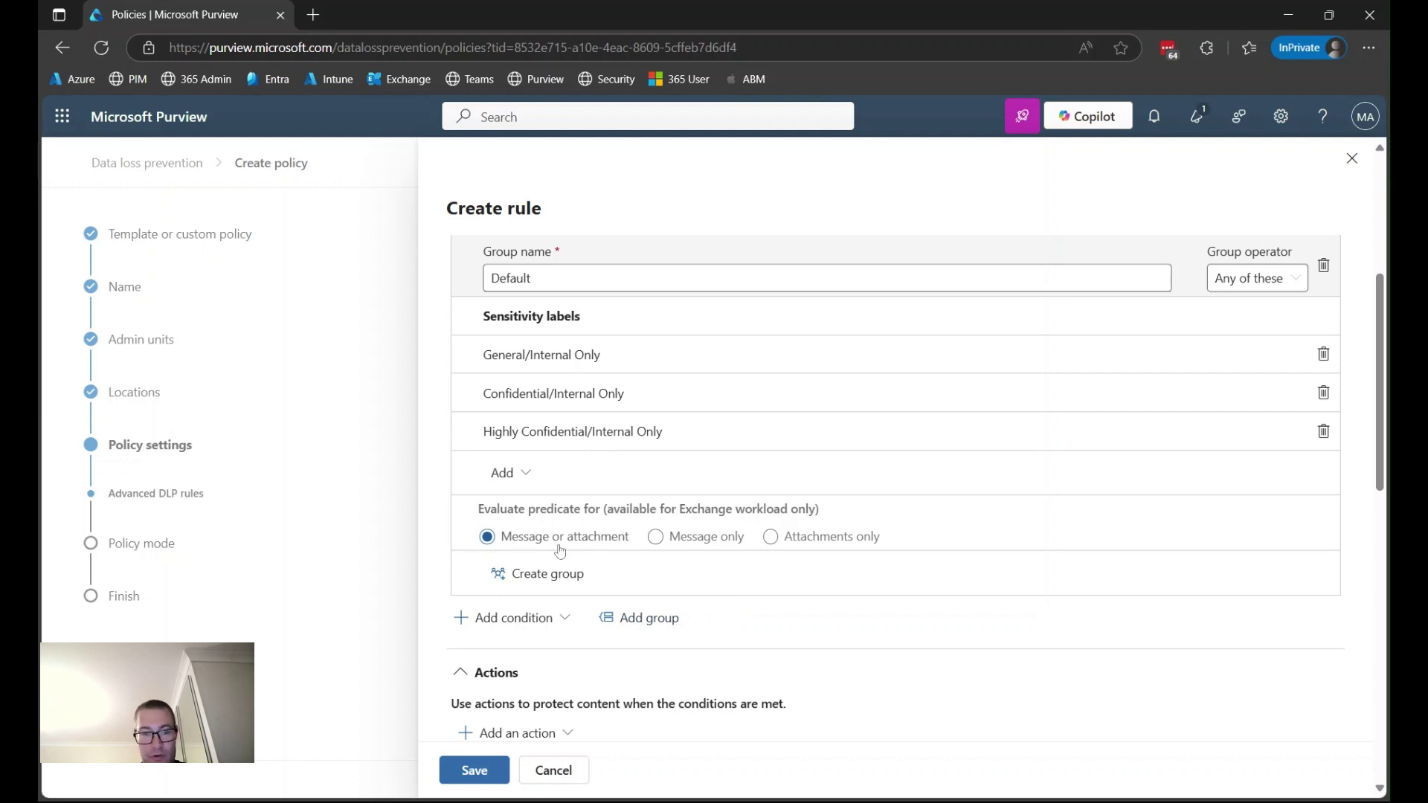
- Add a Content is shared from Microsoft 365 condition set to with people outside my organization, and review the combined conditions
left_click(548, 617)
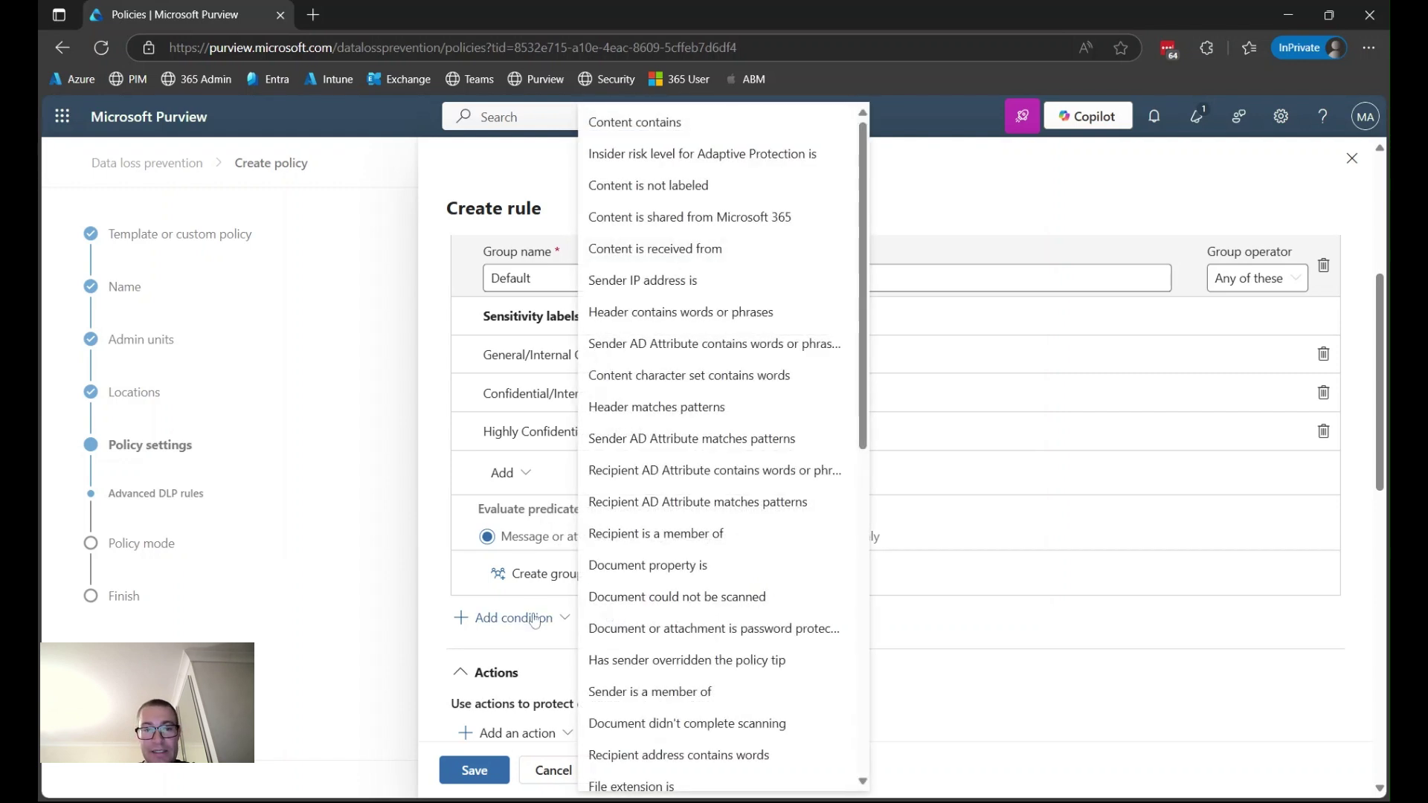
left_click(742, 228)
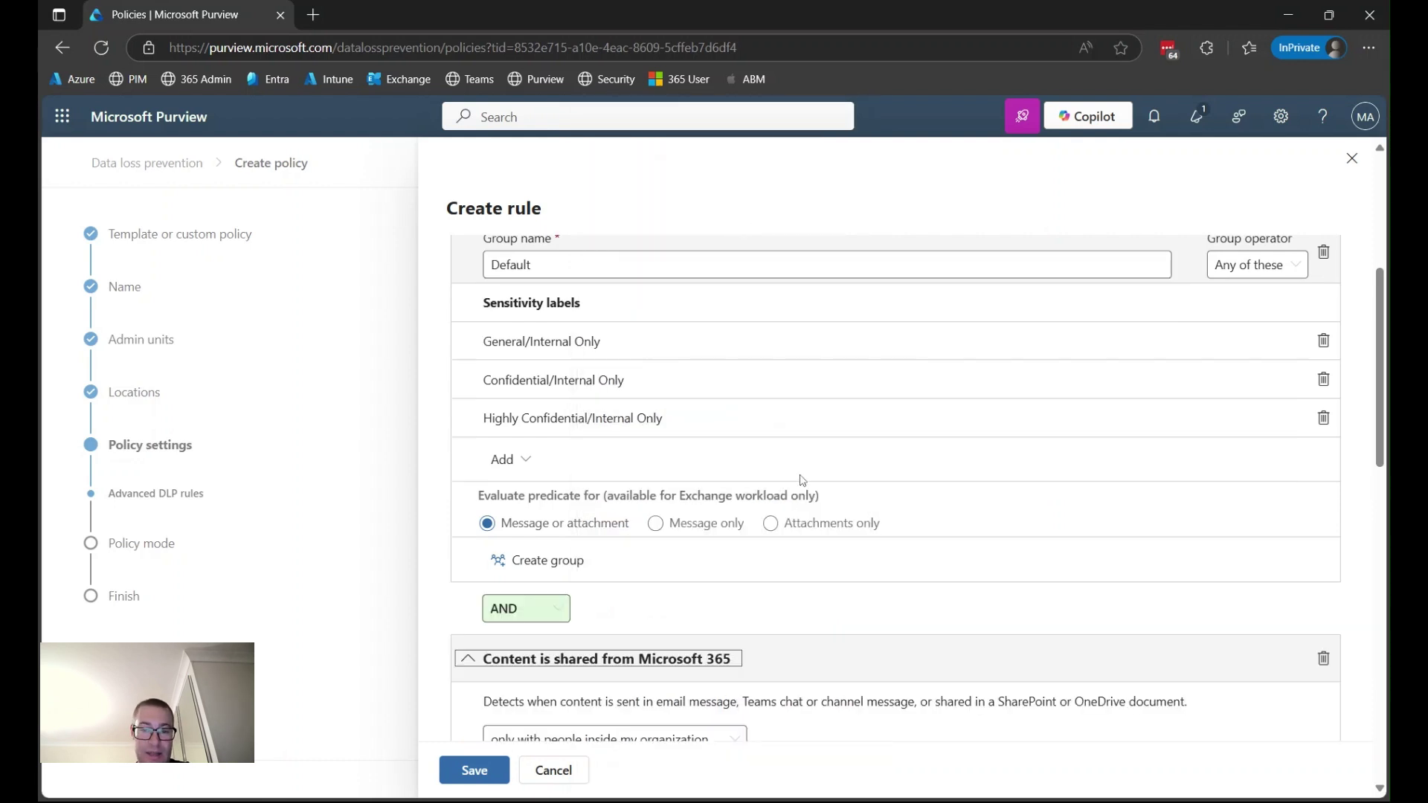
scroll(803, 479, "down", 3)
left_click(572, 503)
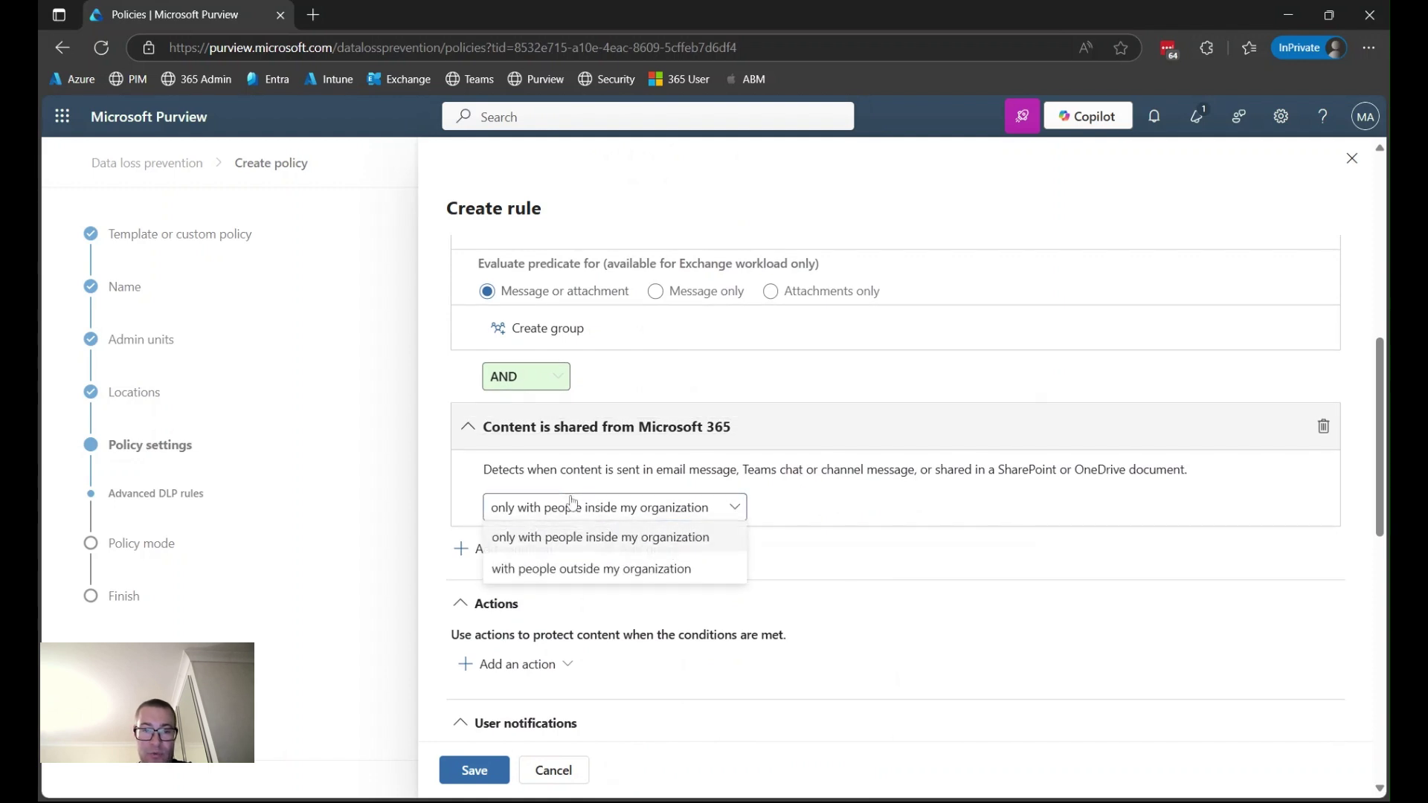
left_click(576, 571)
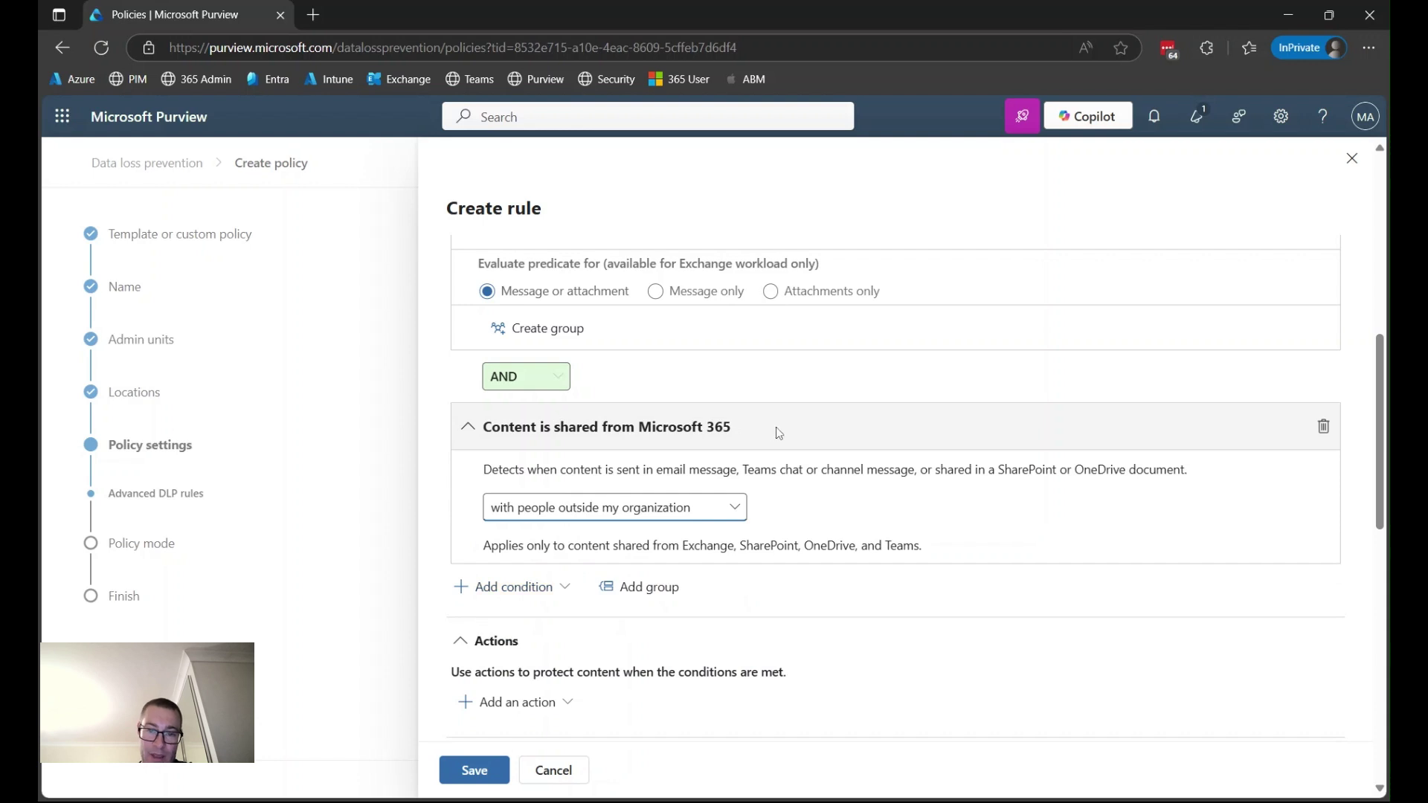
scroll(775, 427, "up", 2)
scroll(777, 433, "up", 3)
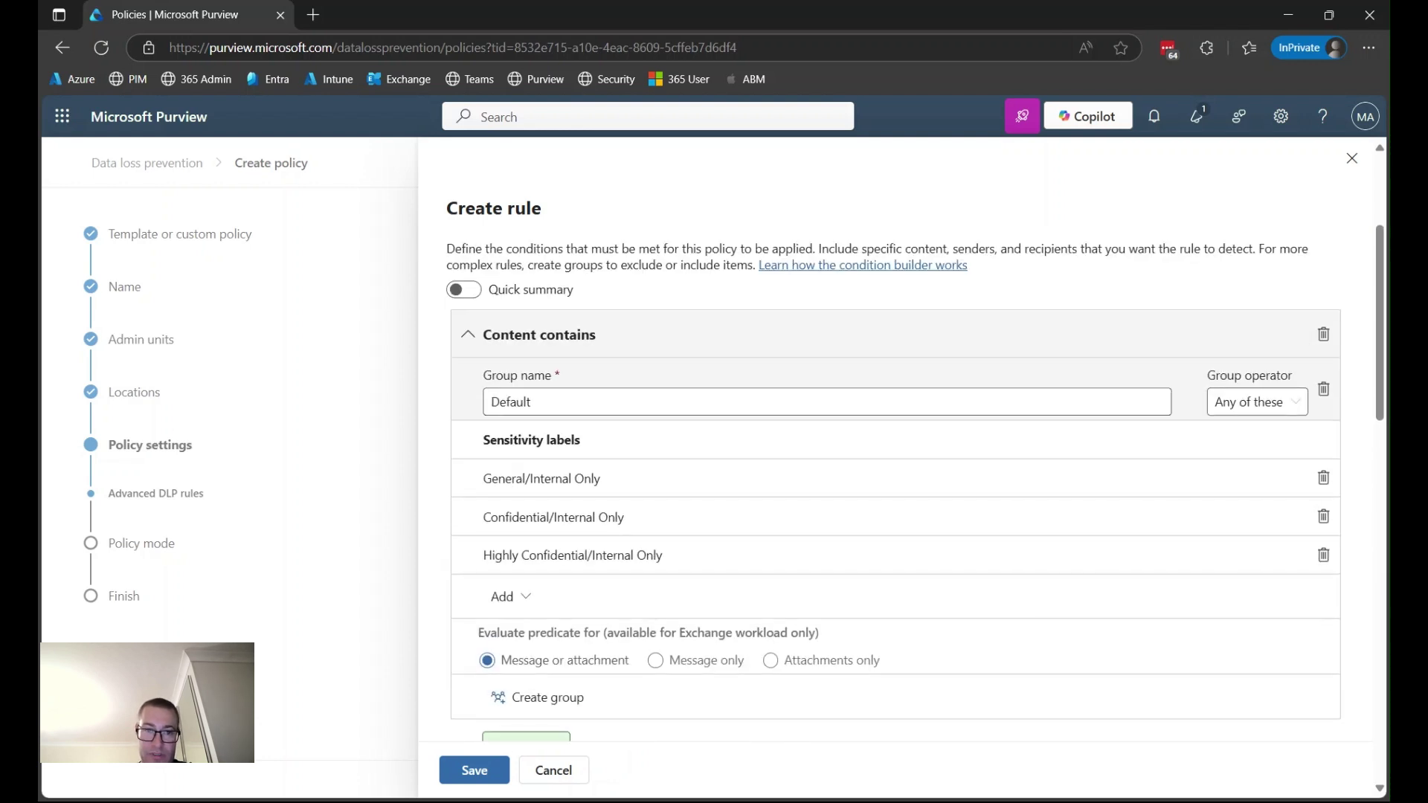
scroll(752, 414, "down", 1)
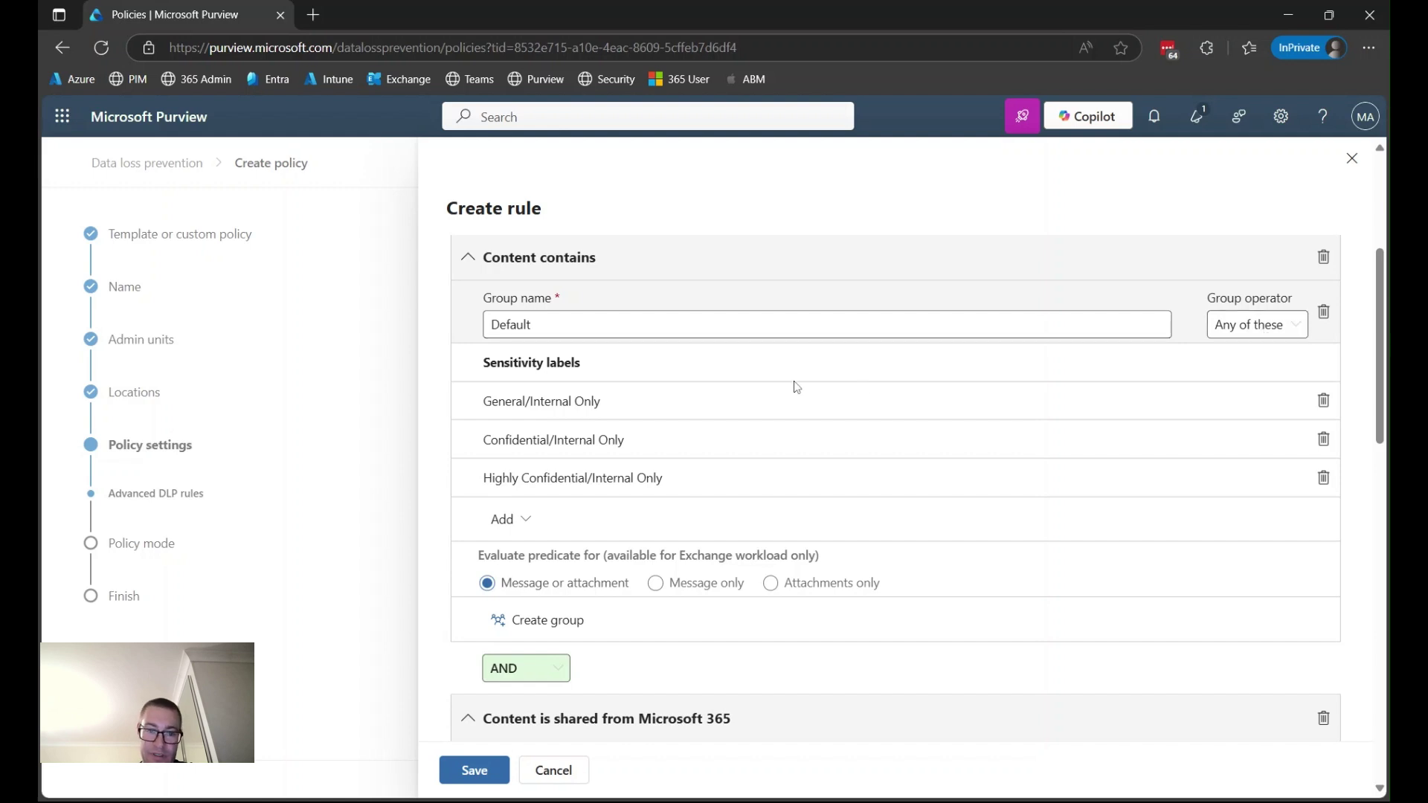
scroll(794, 383, "down", 3)
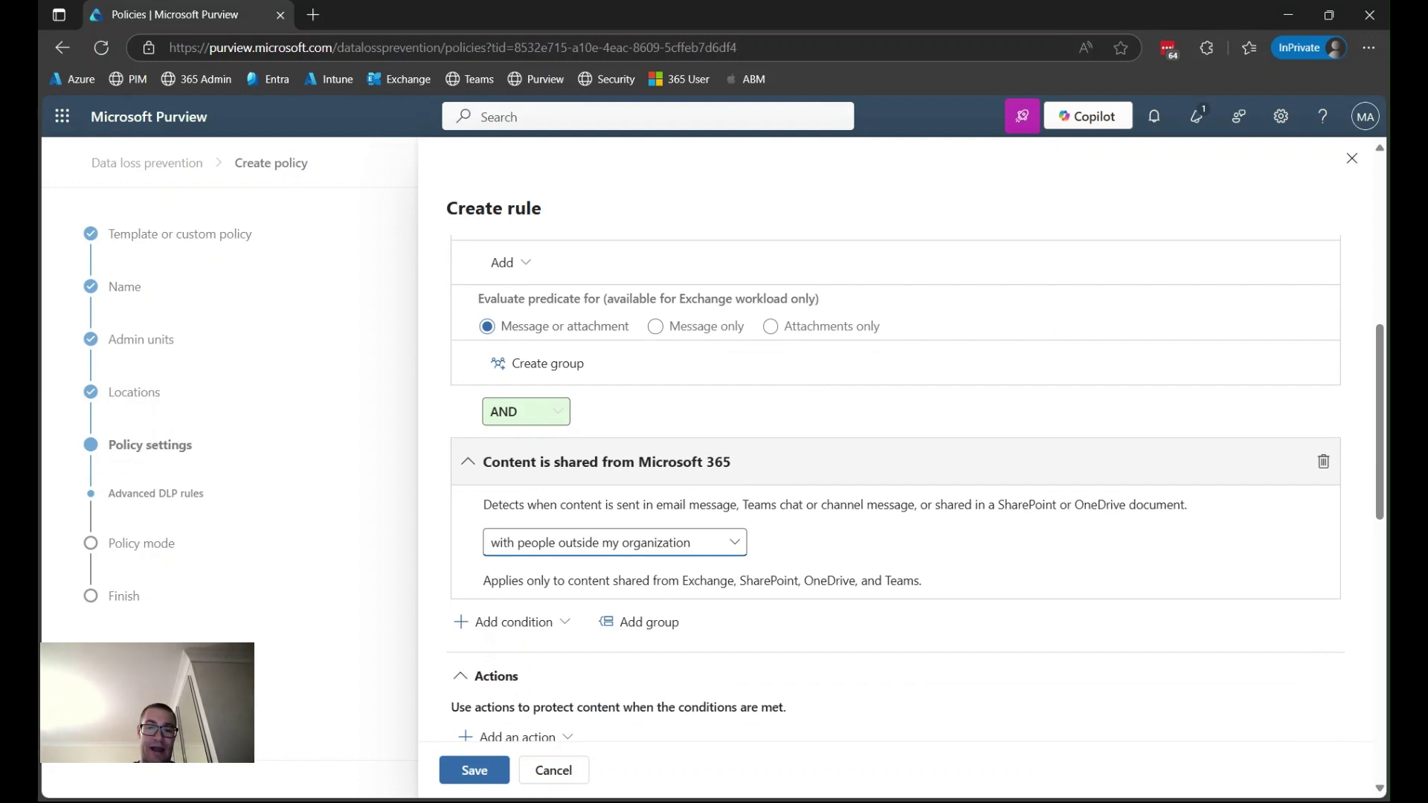
scroll(892, 484, "up", 1)
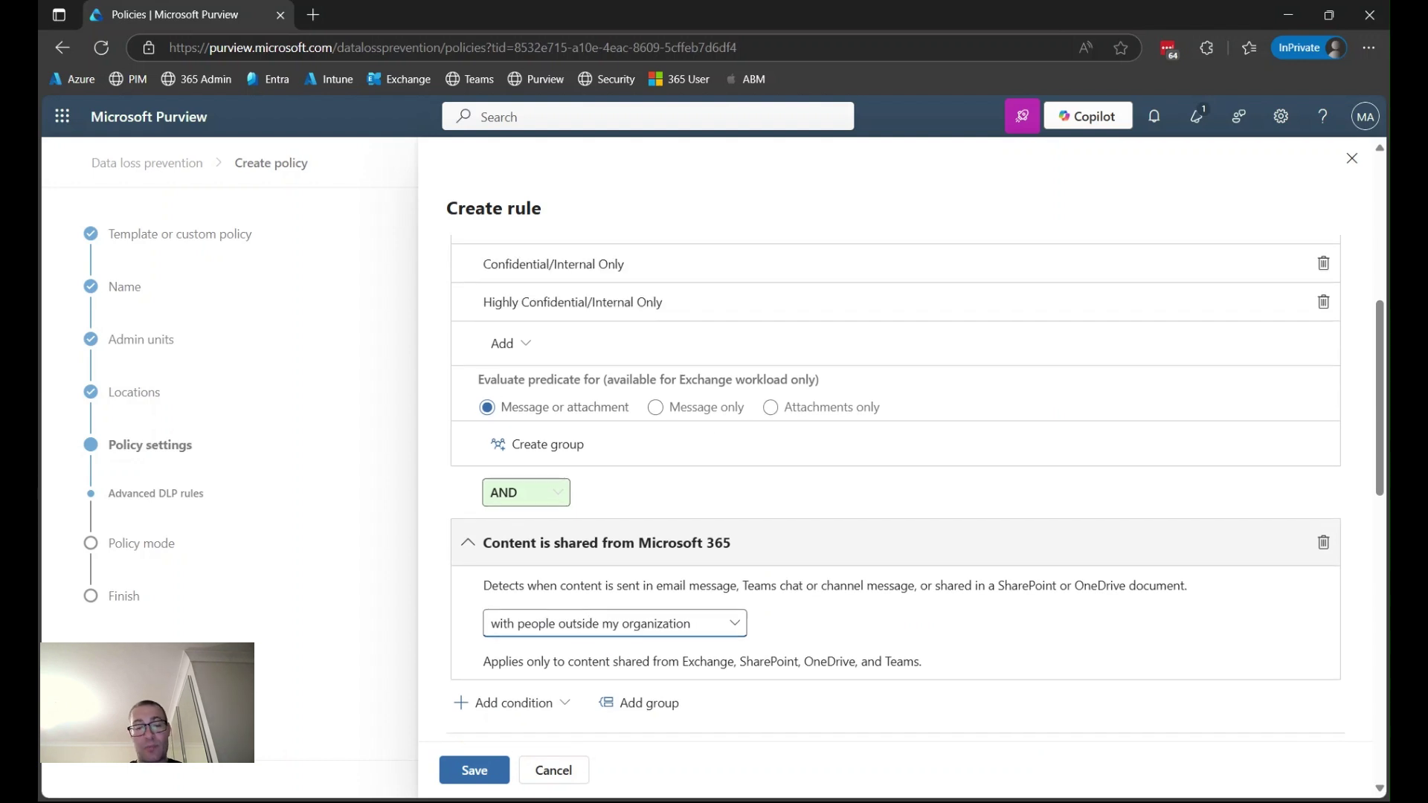
- Add the action Restrict access or encrypt the content in Microsoft 365 locations, keeping Block only people outside your organization
scroll(893, 483, "down", 3)
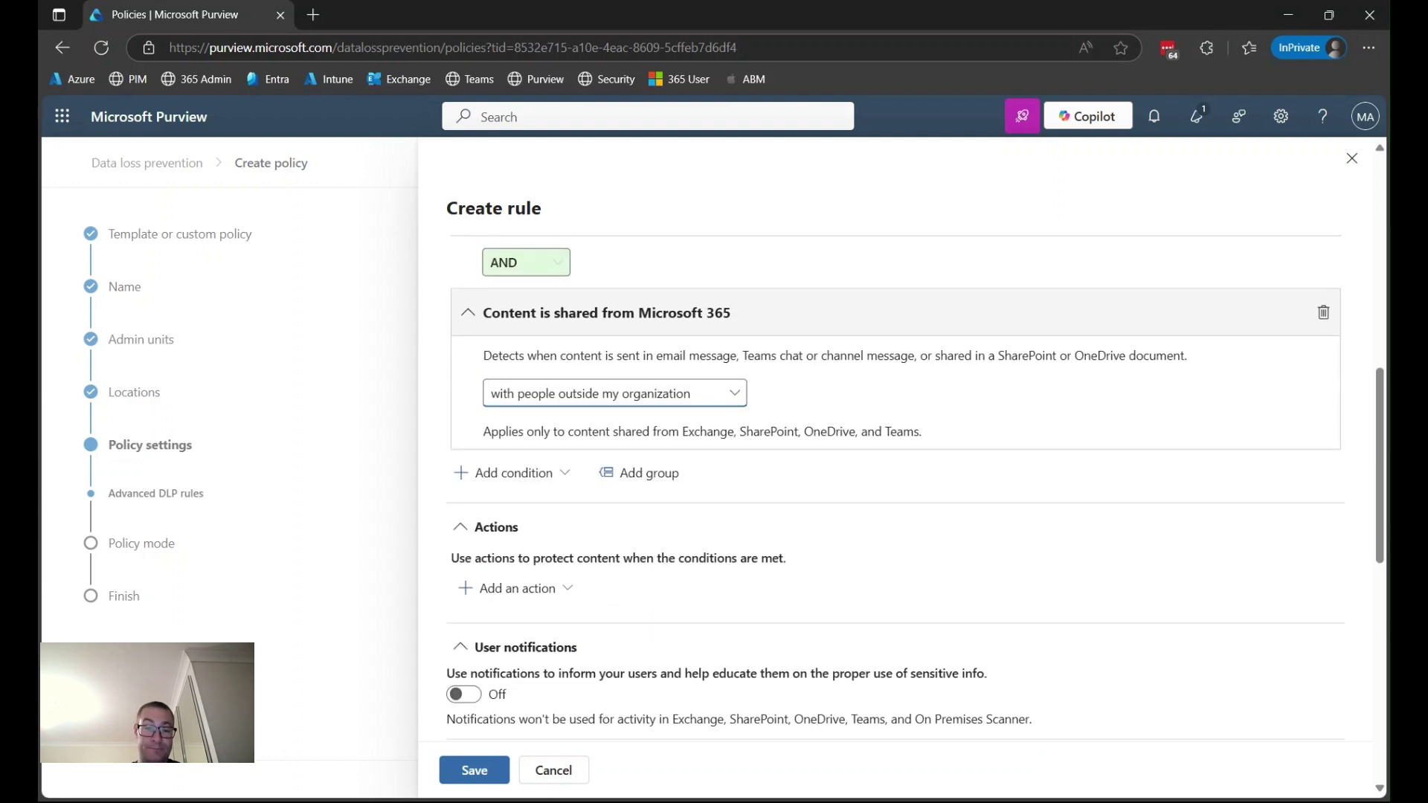
left_click(547, 589)
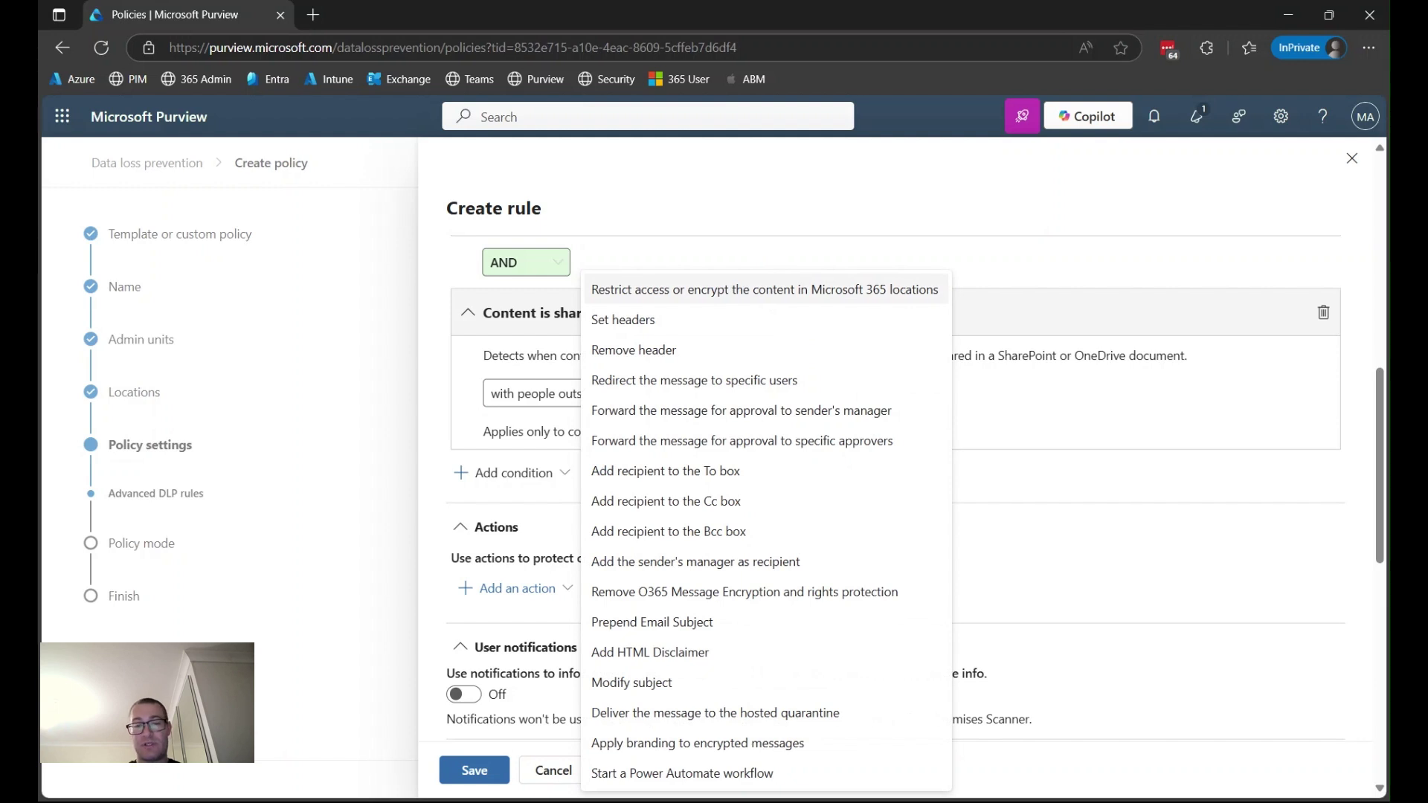
left_click(774, 299)
scroll(784, 482, "down", 3)
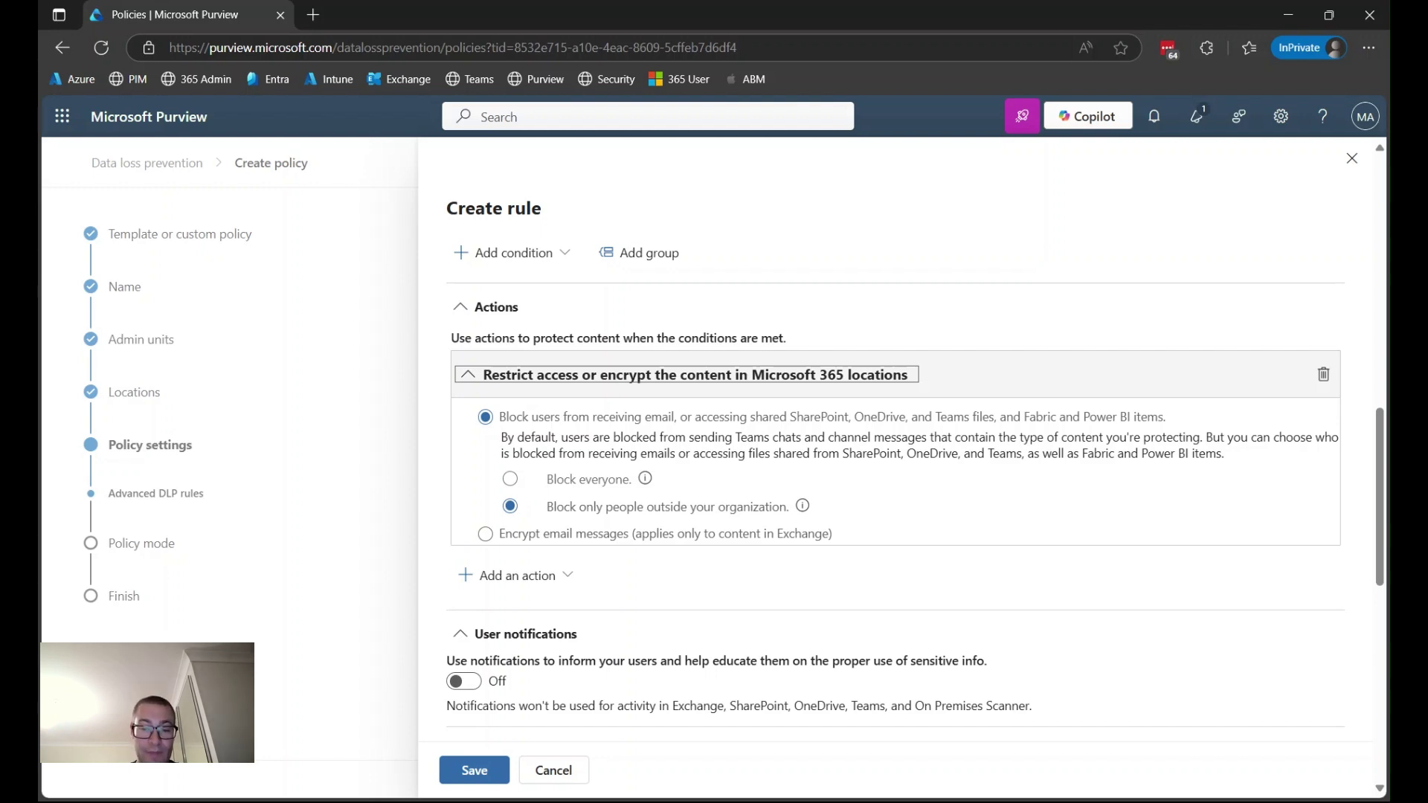
- Turn on user notifications for the rule, keeping email notifications to the user who sent, shared or last modified the content
scroll(915, 491, "down", 1)
scroll(915, 491, "down", 1)
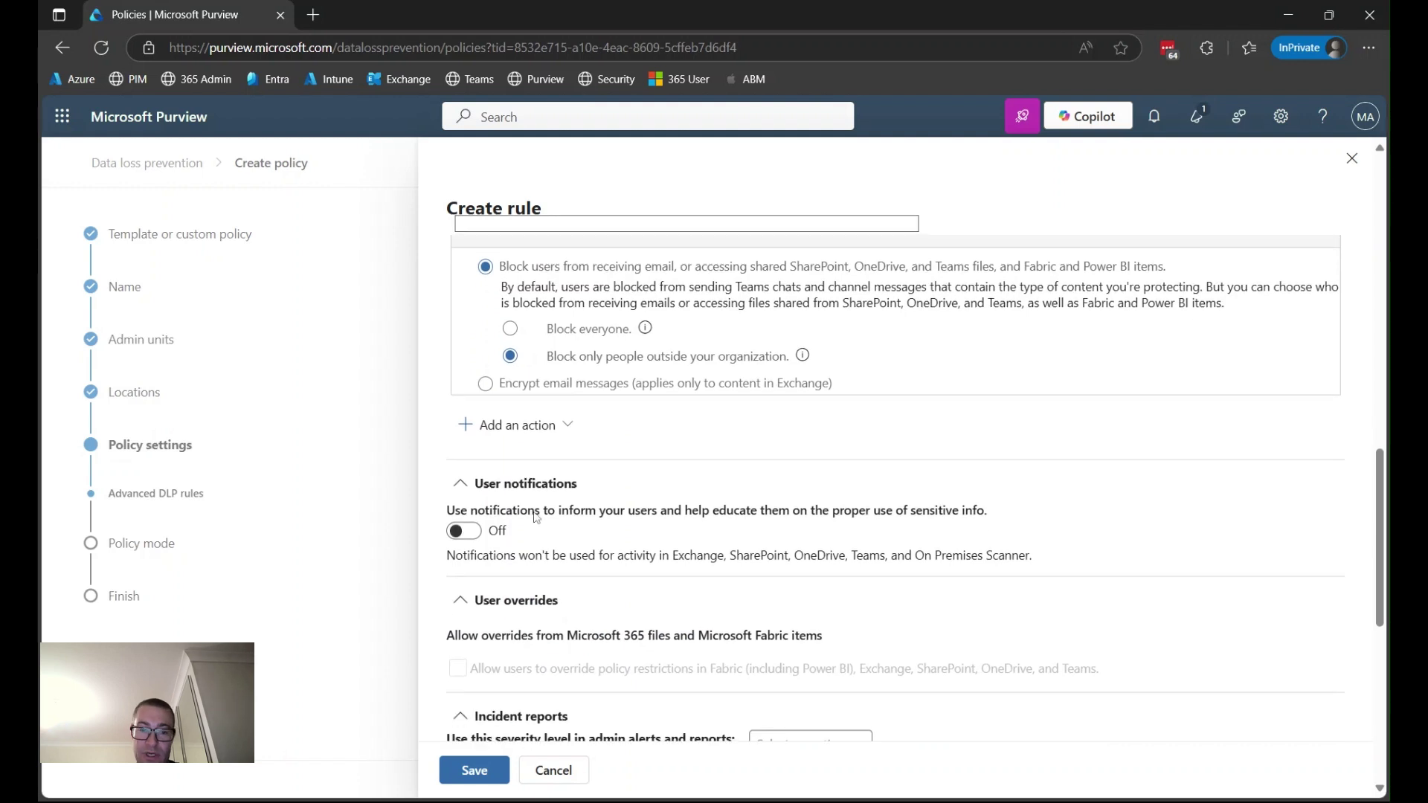
left_click(464, 532)
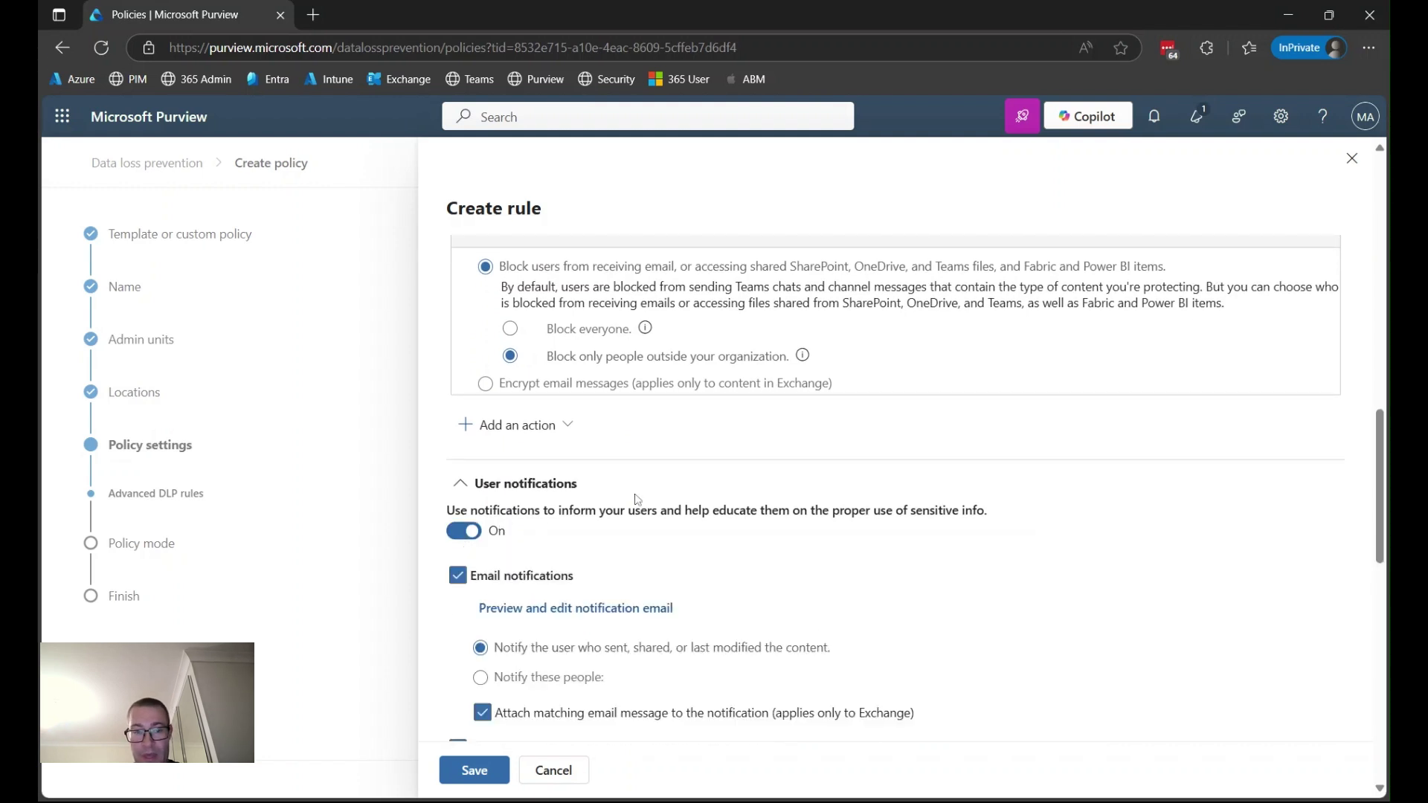
scroll(638, 497, "down", 1)
scroll(644, 413, "down", 1)
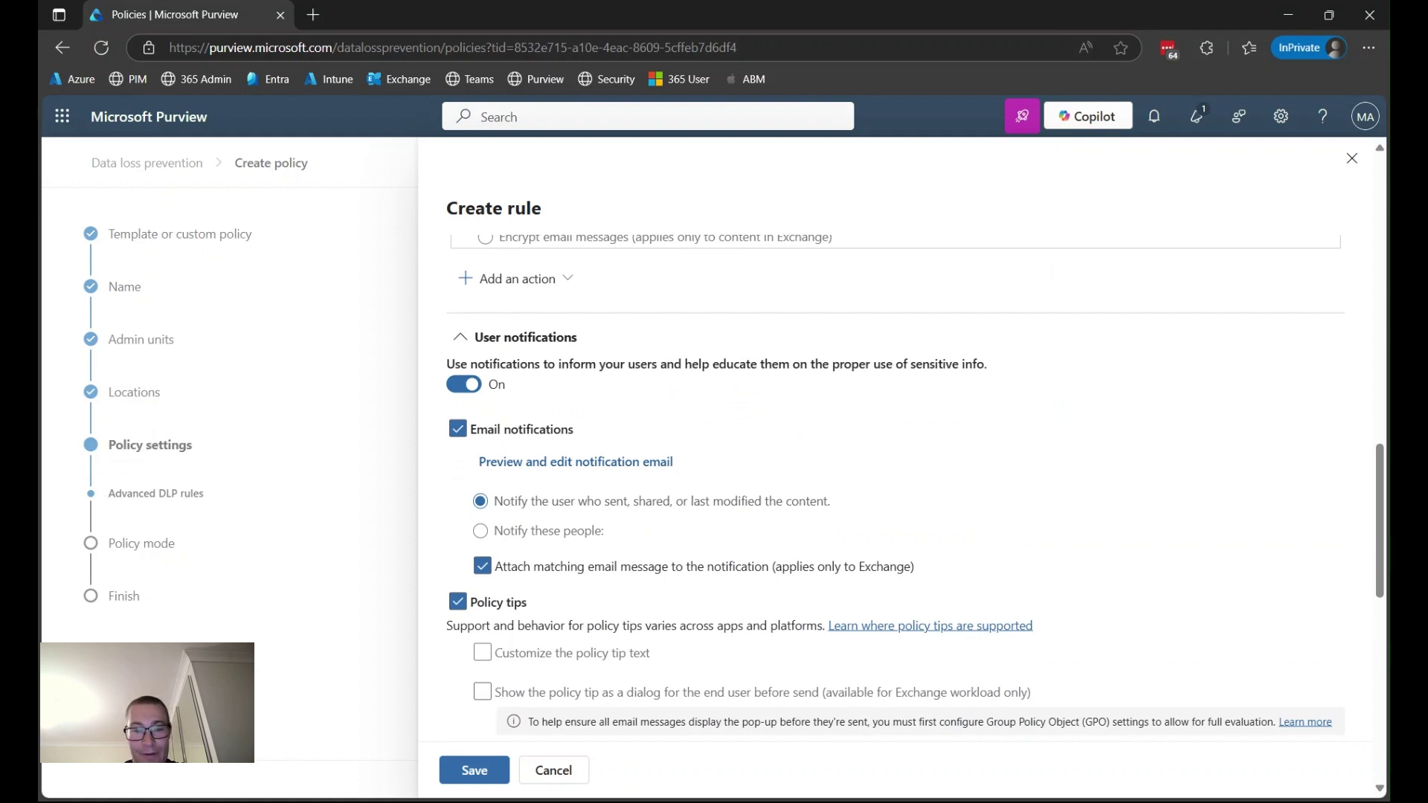
- Customize the policy tip text to warn that DLP blocks sending attachments or emails with an Internal Only sensitivity label to external recipients
scroll(714, 537, "down", 2)
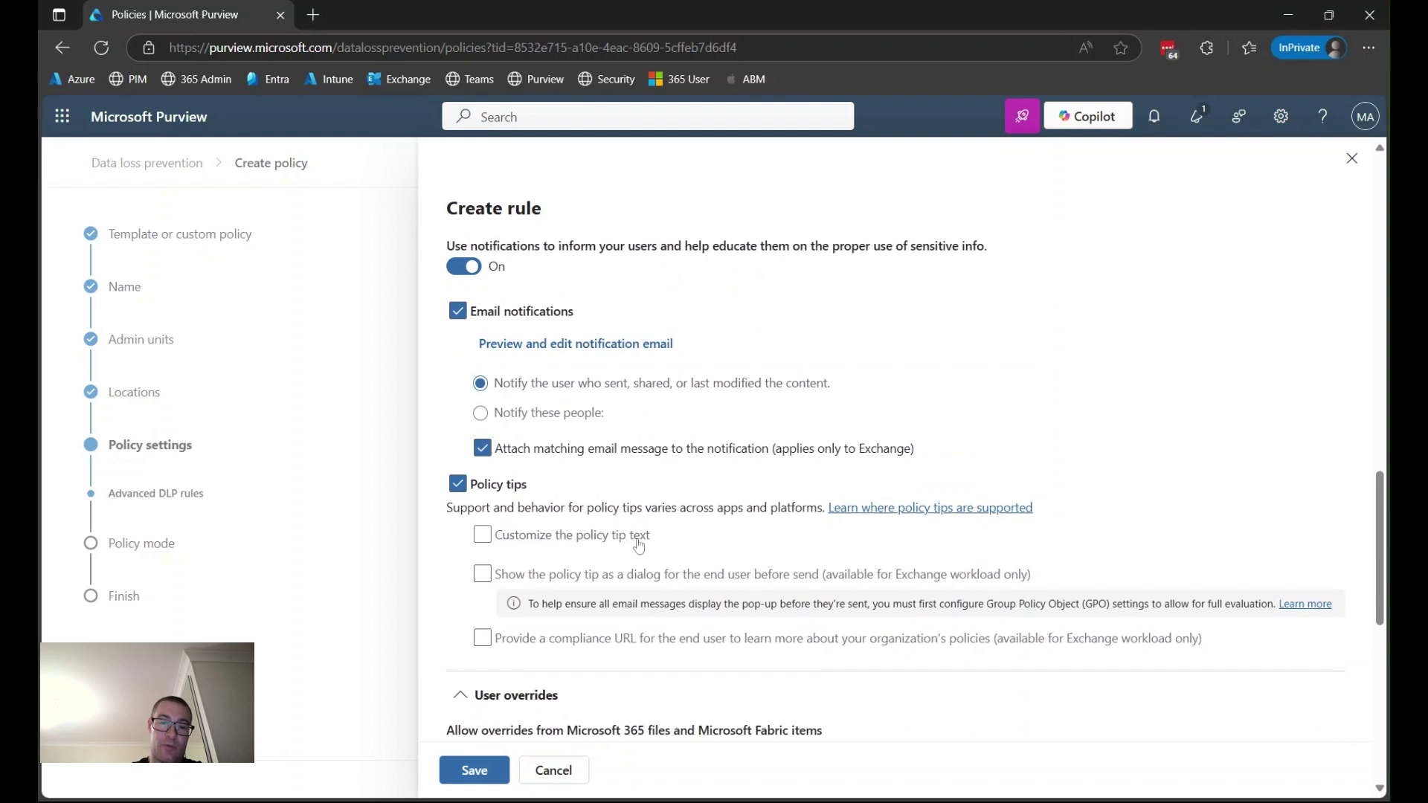
left_click(602, 544)
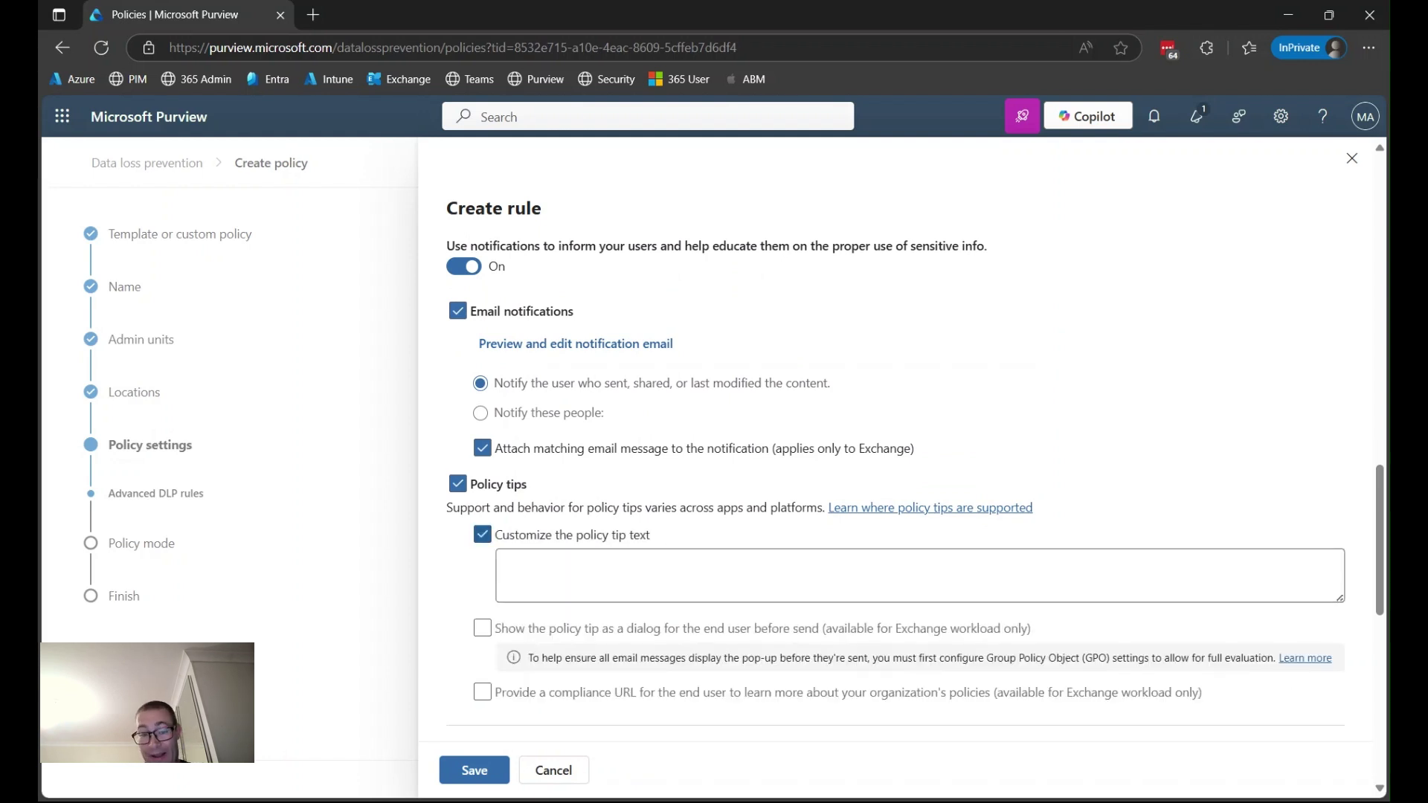
left_click(504, 563)
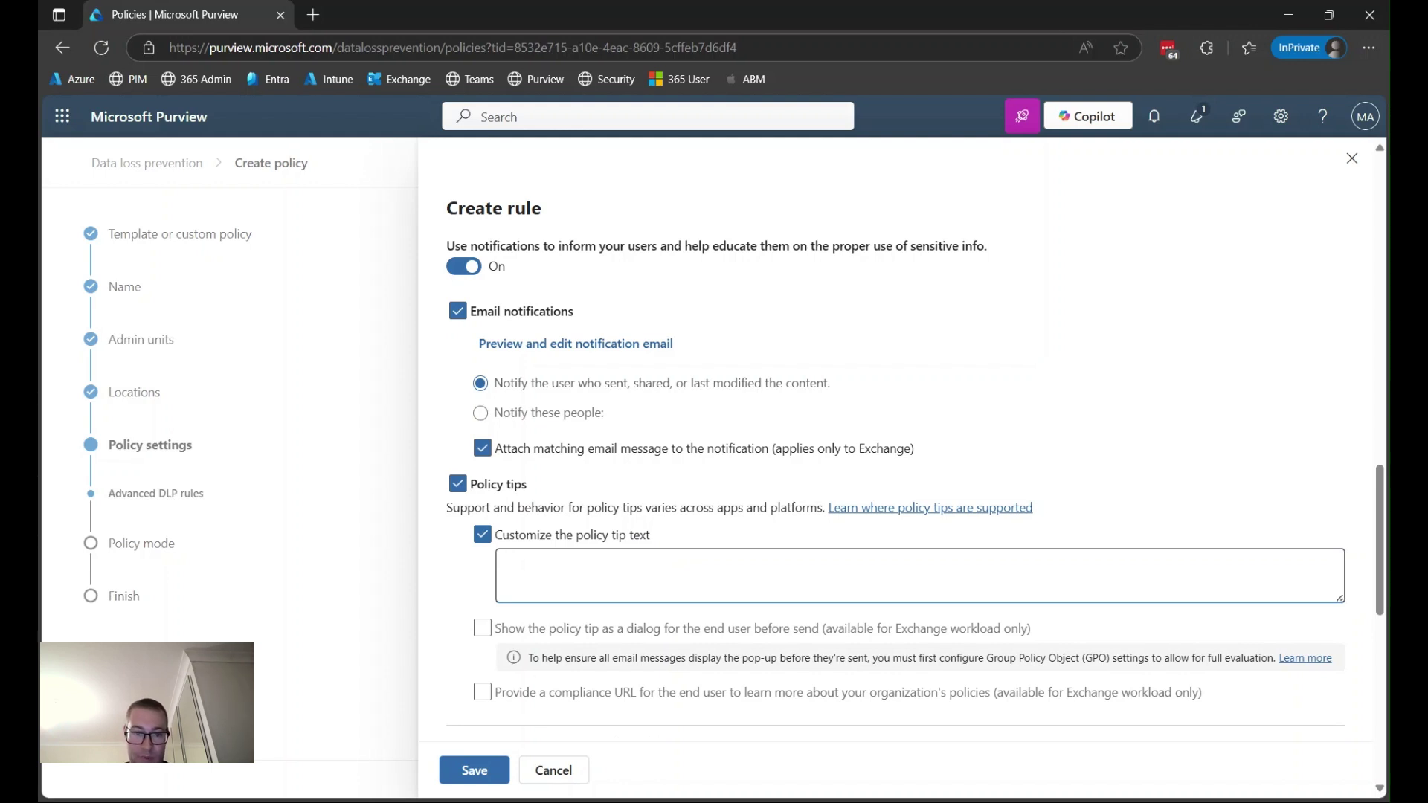
type("You're about to send an attachment or email using an Internal Only sensitivity to an external recipient. DLP is configured to block sending Internal Only labelled content externally.")
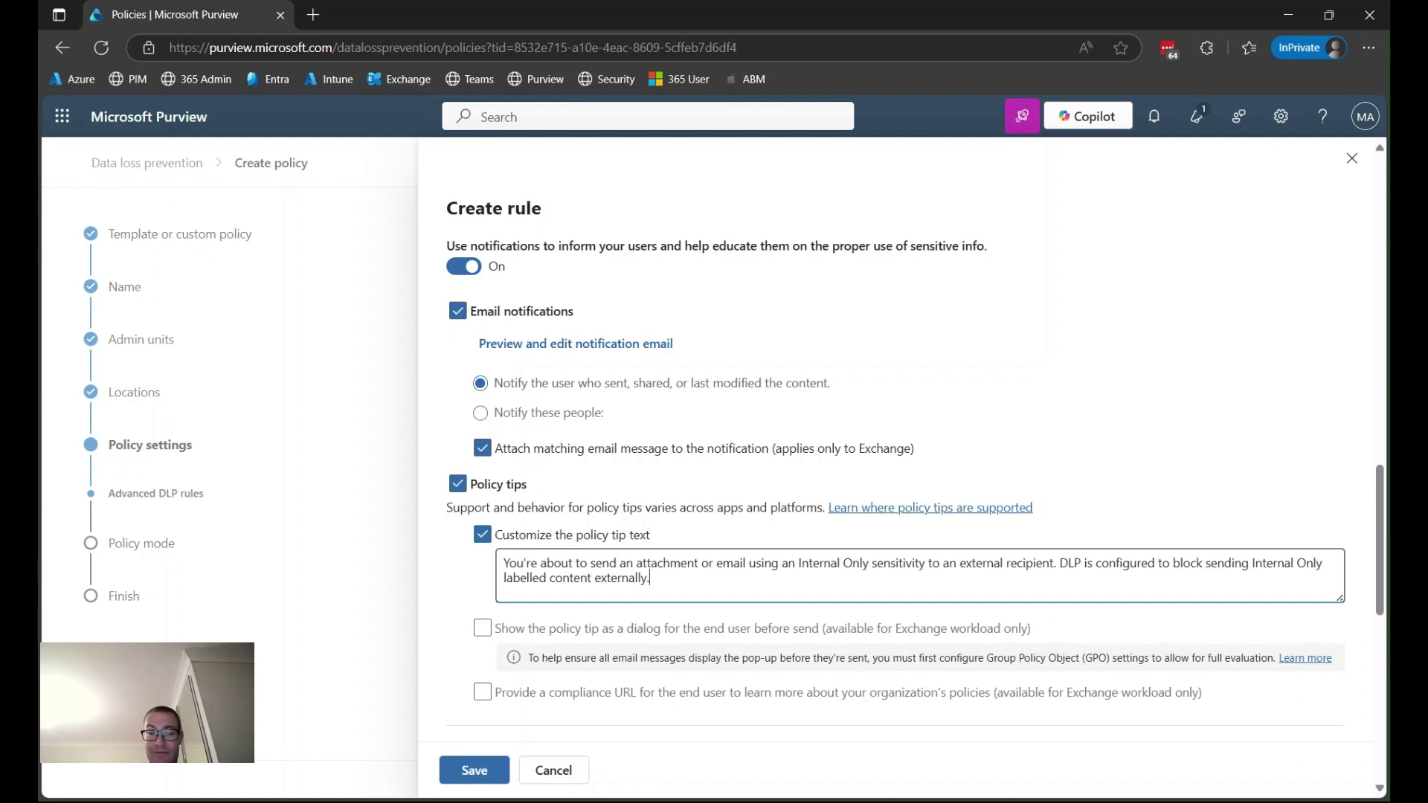
type("label")
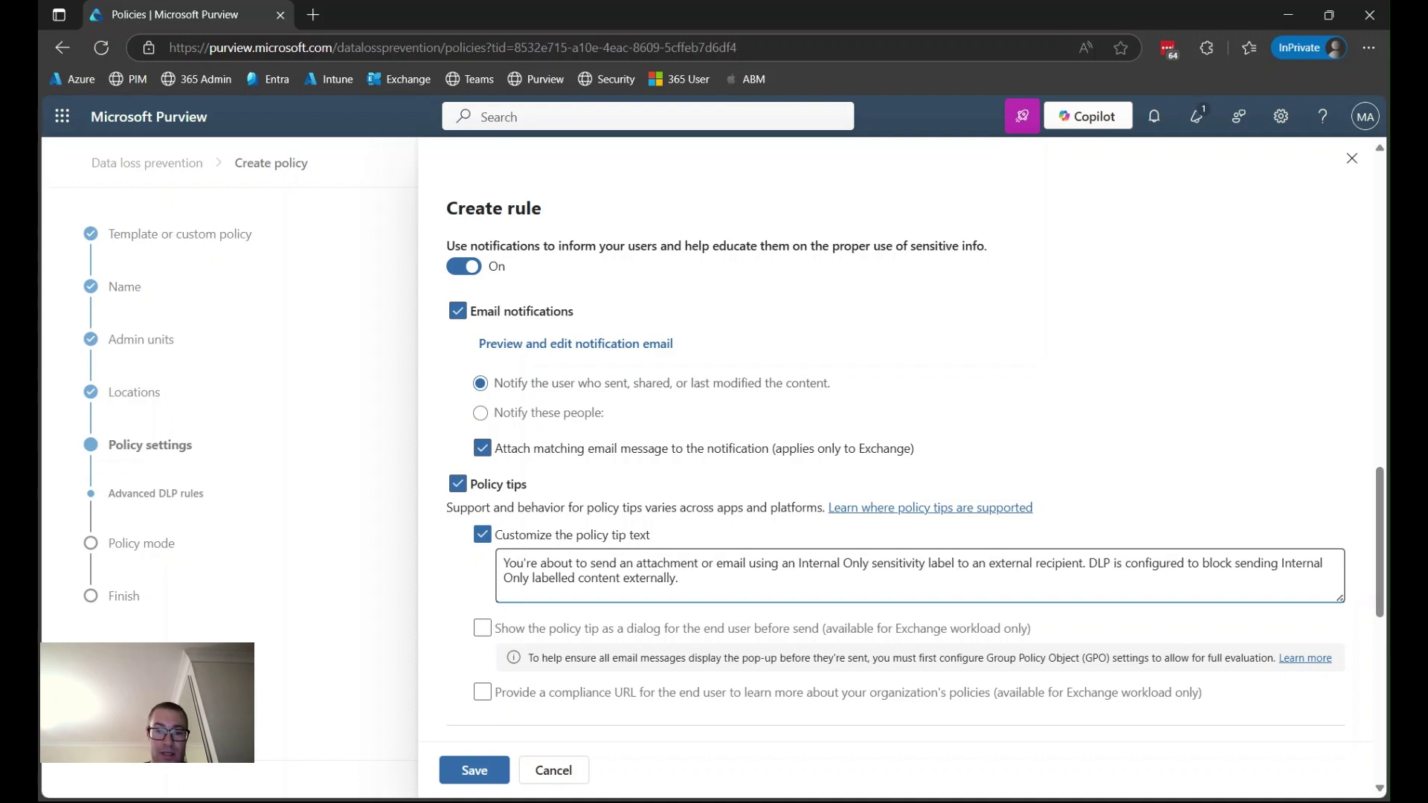
- Check the options for allowing users to override policy restrictions, and leave overrides disallowed
scroll(914, 491, "down", 2)
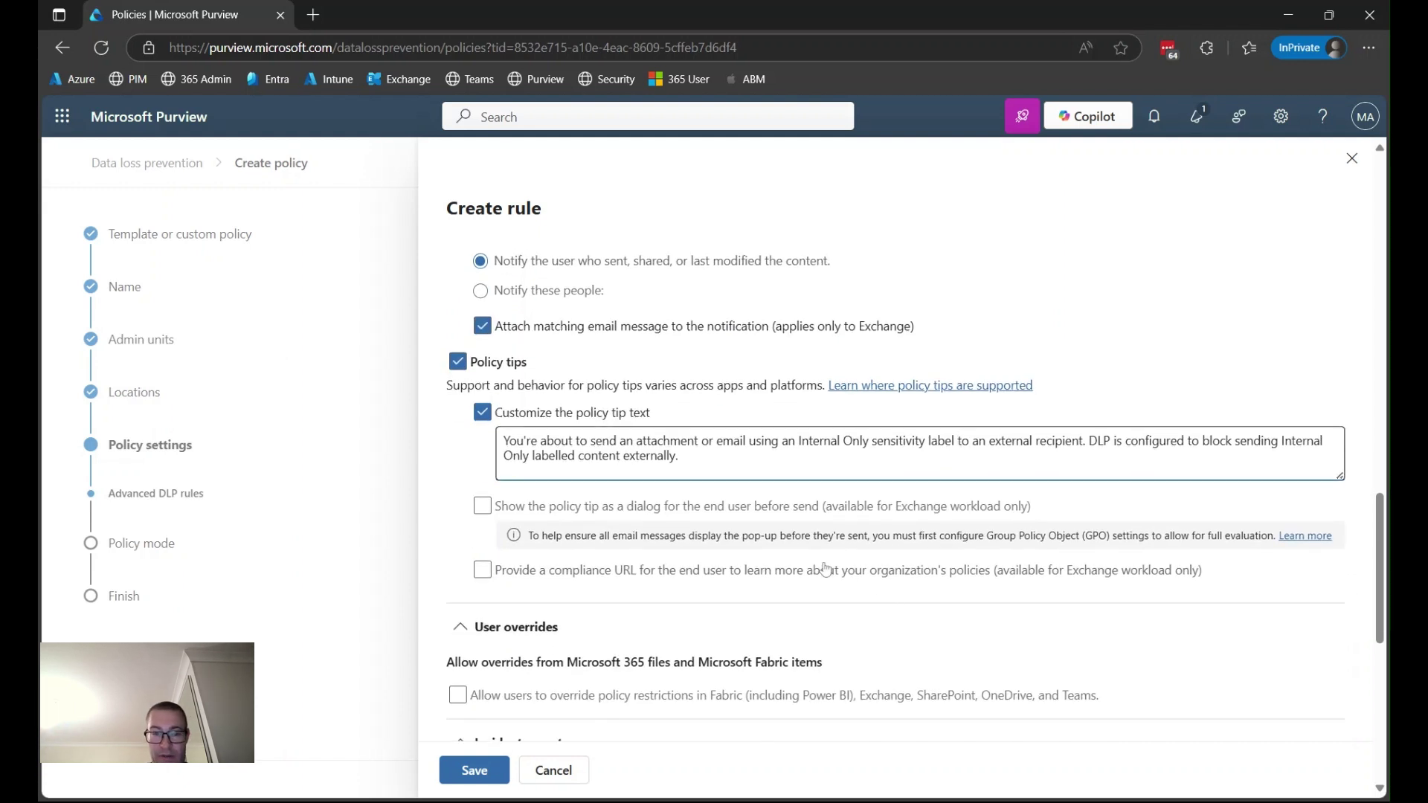
scroll(822, 573, "down", 3)
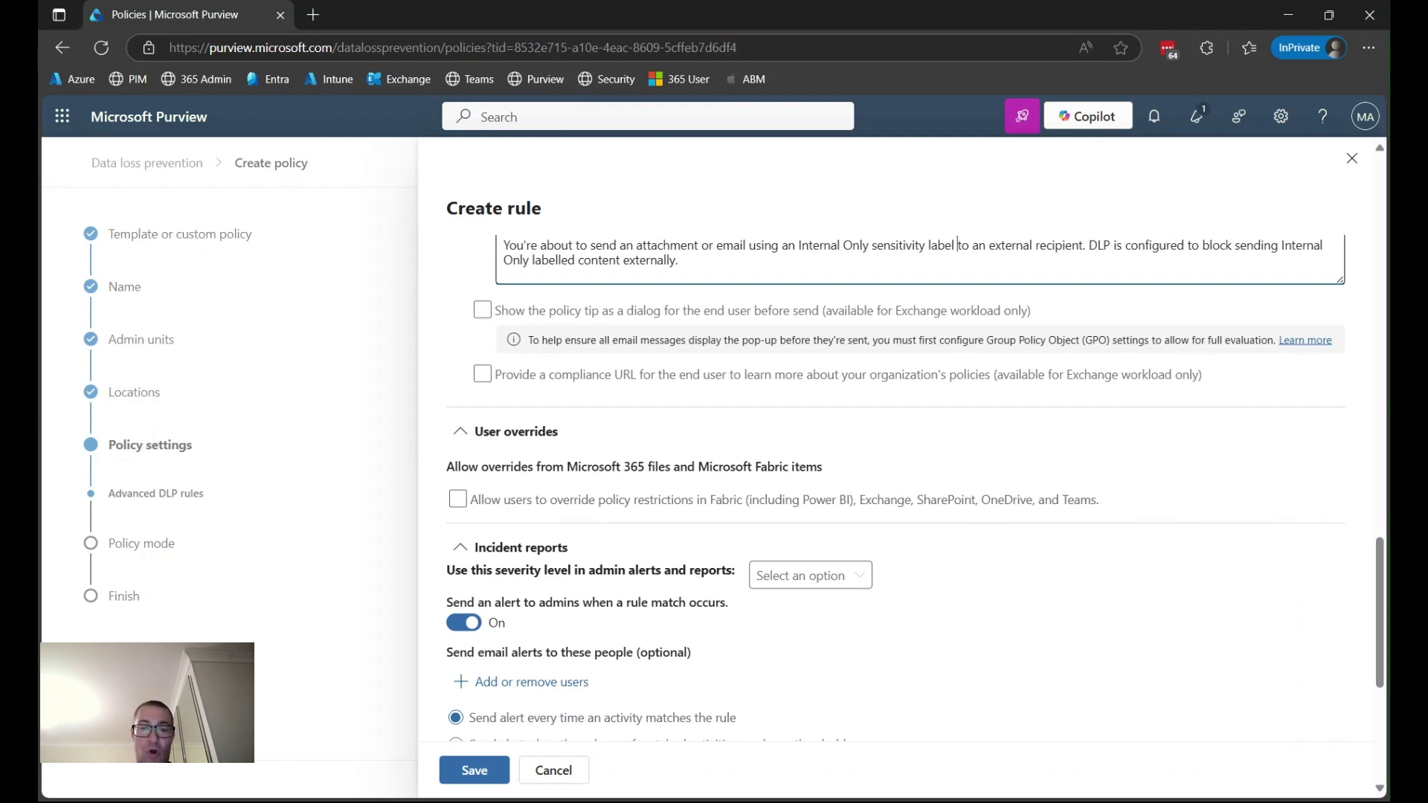
left_click(579, 513)
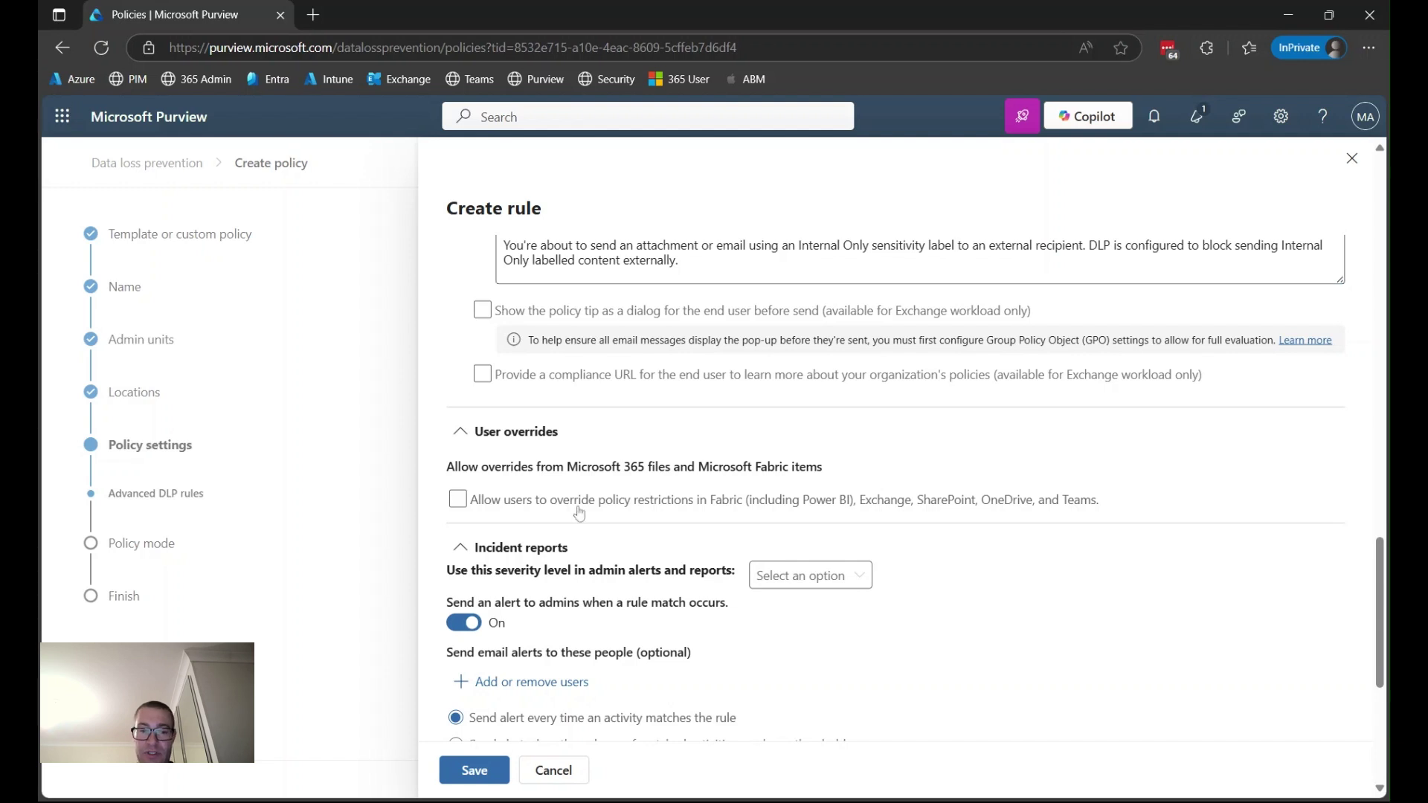
left_click(579, 508)
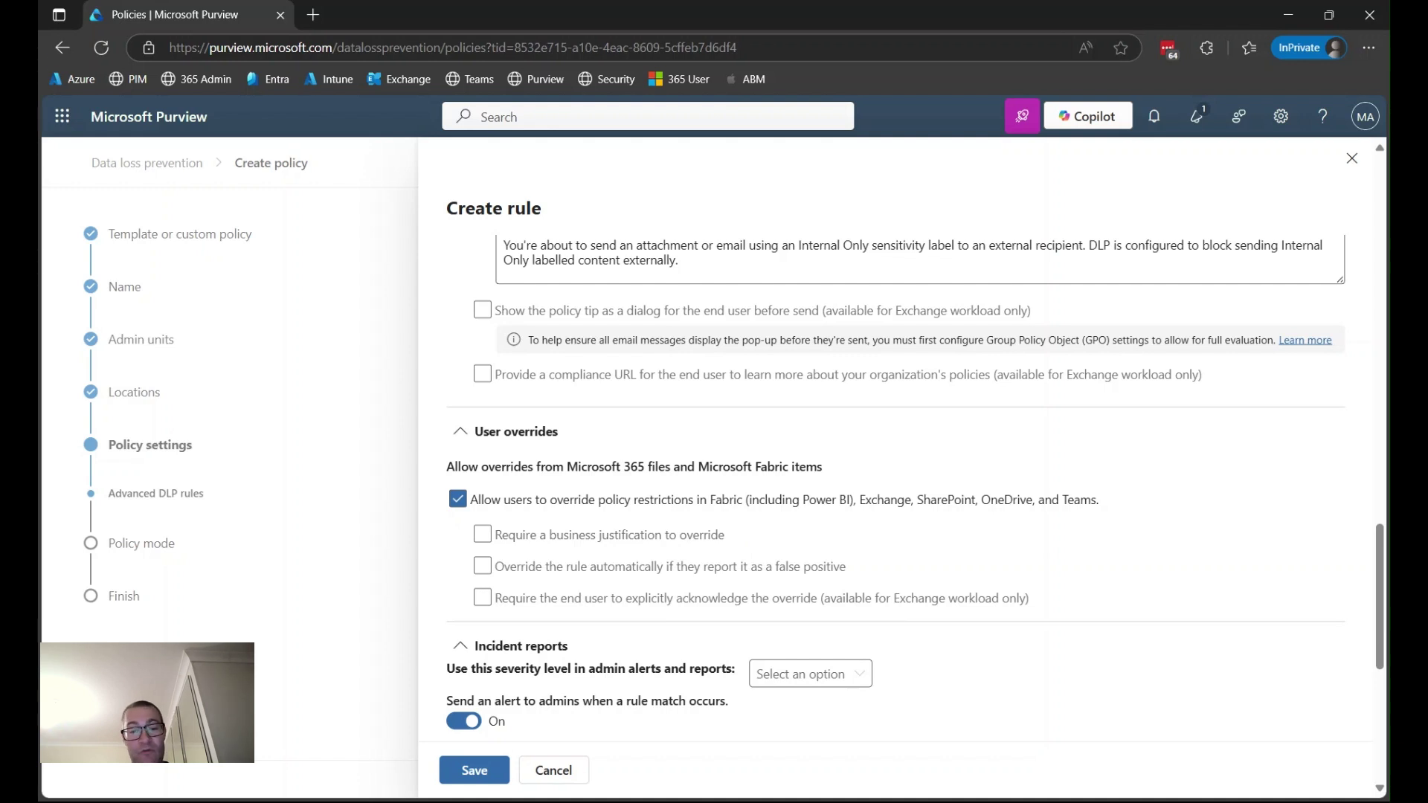
left_click(701, 507)
- Set the severity level for admin alerts and reports to Medium, keeping an alert for every activity that matches the rule
scroll(700, 507, "down", 3)
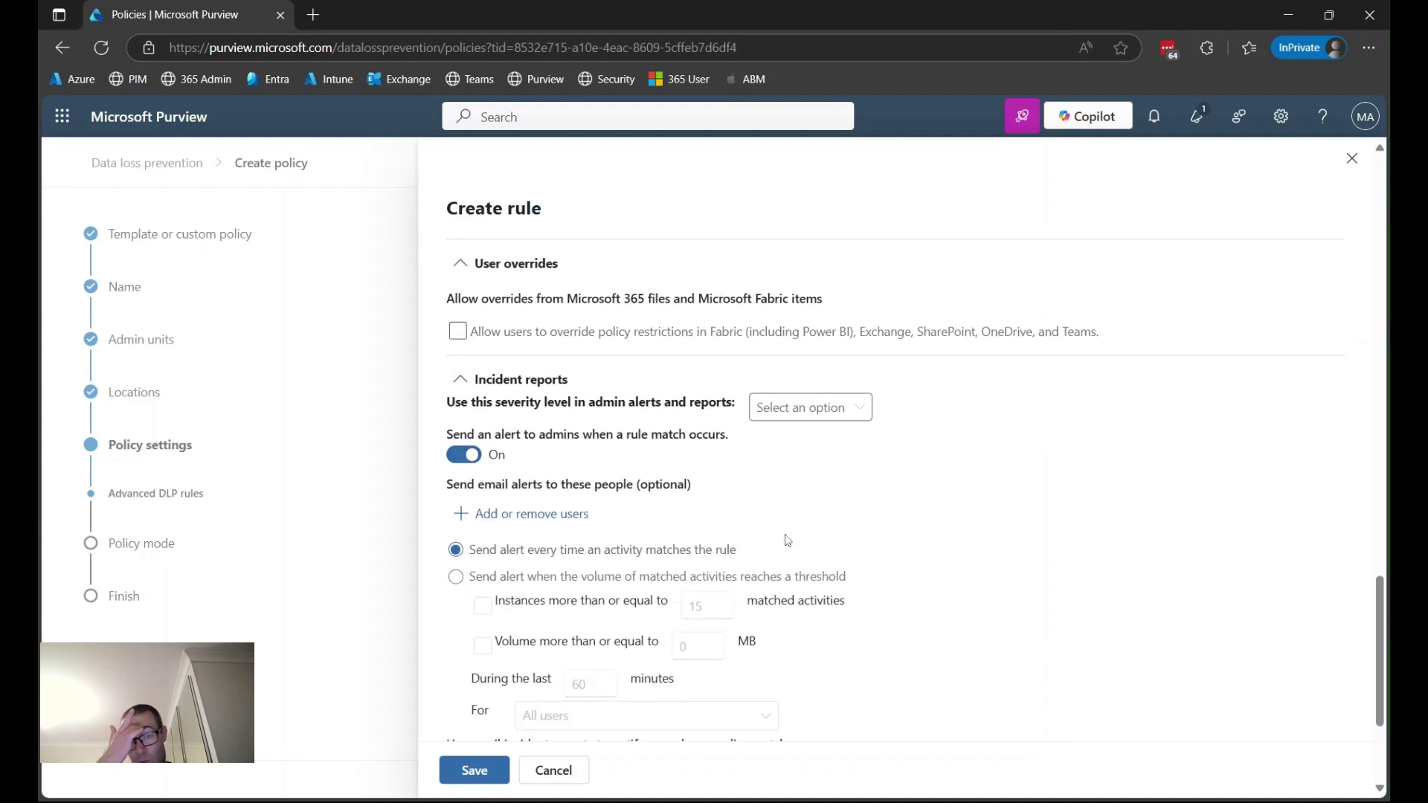
left_click(826, 408)
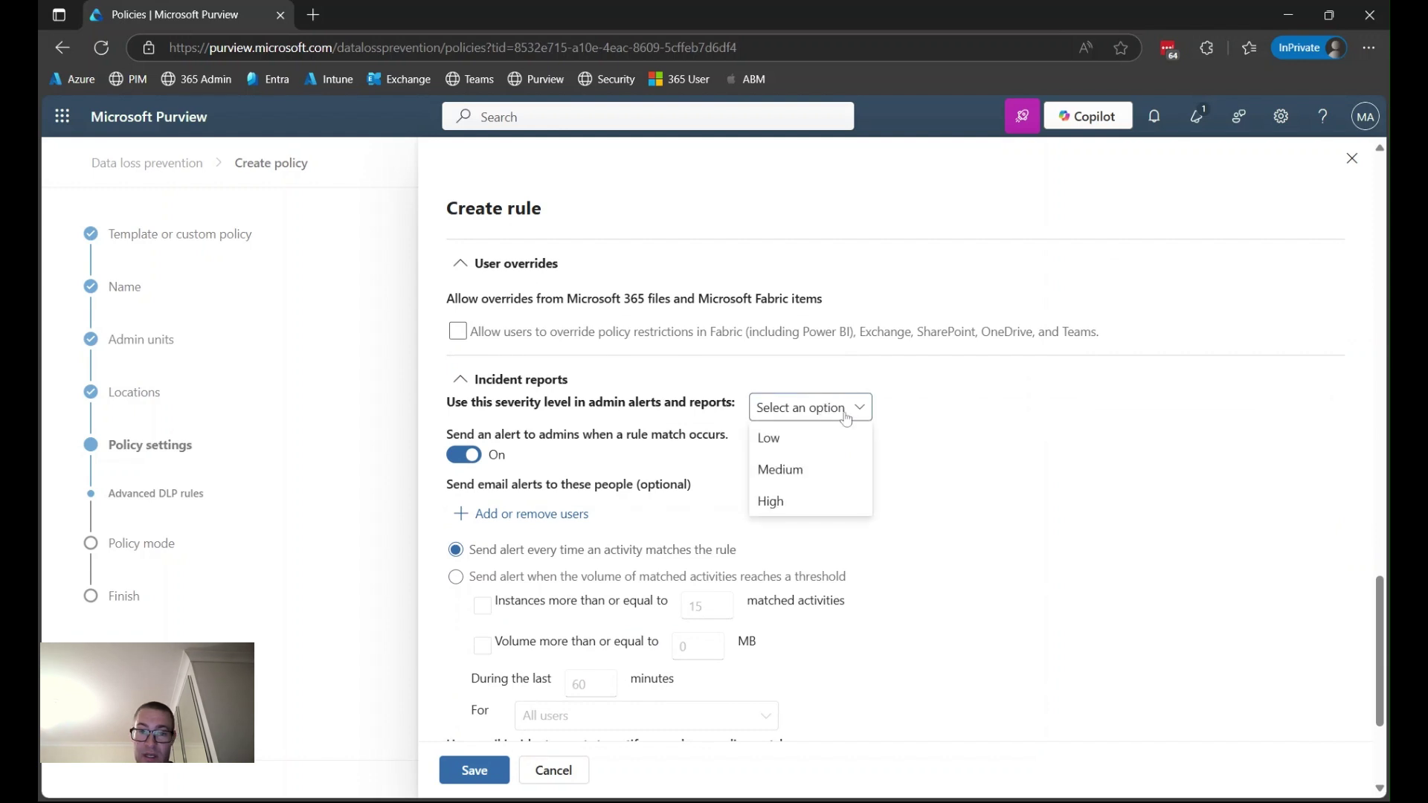
left_click(804, 484)
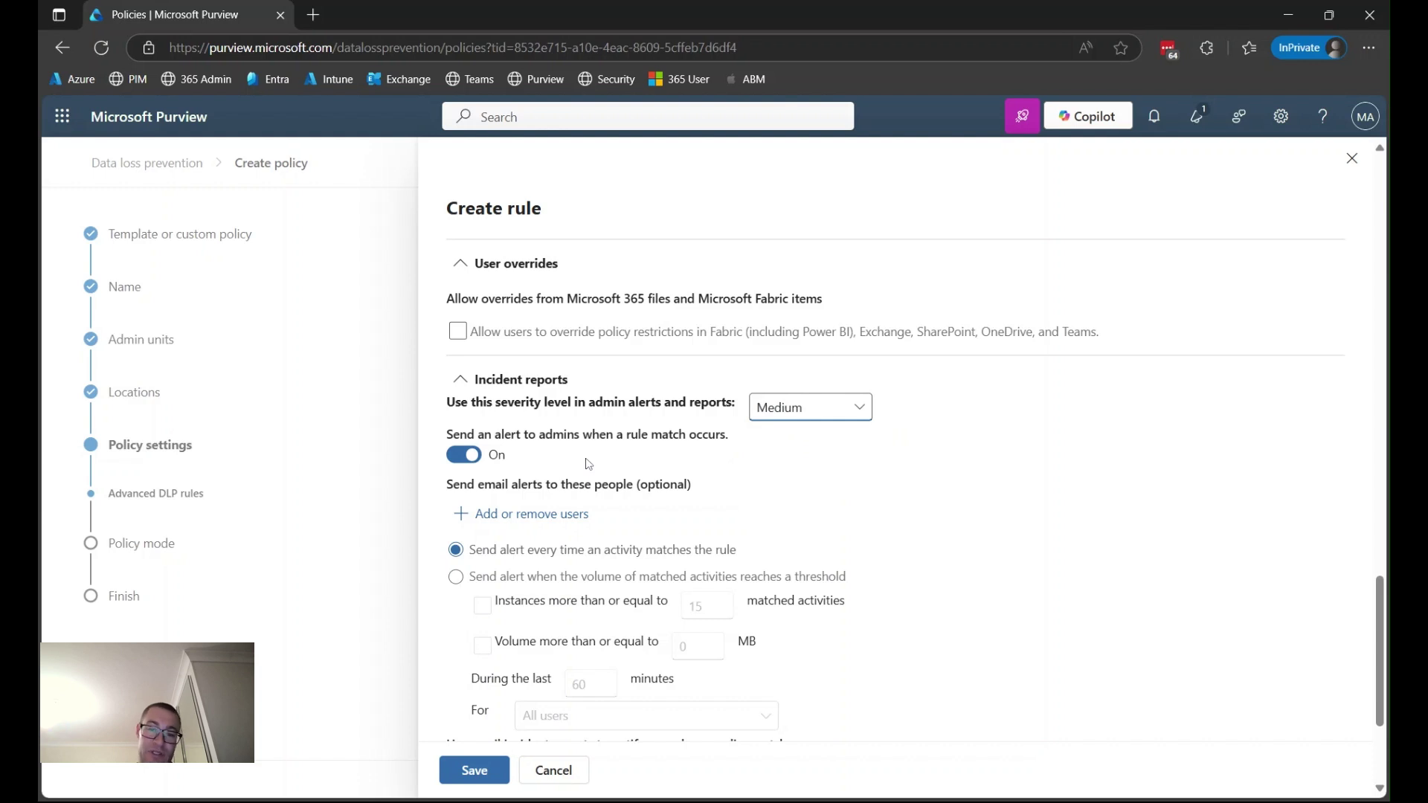
scroll(589, 463, "down", 1)
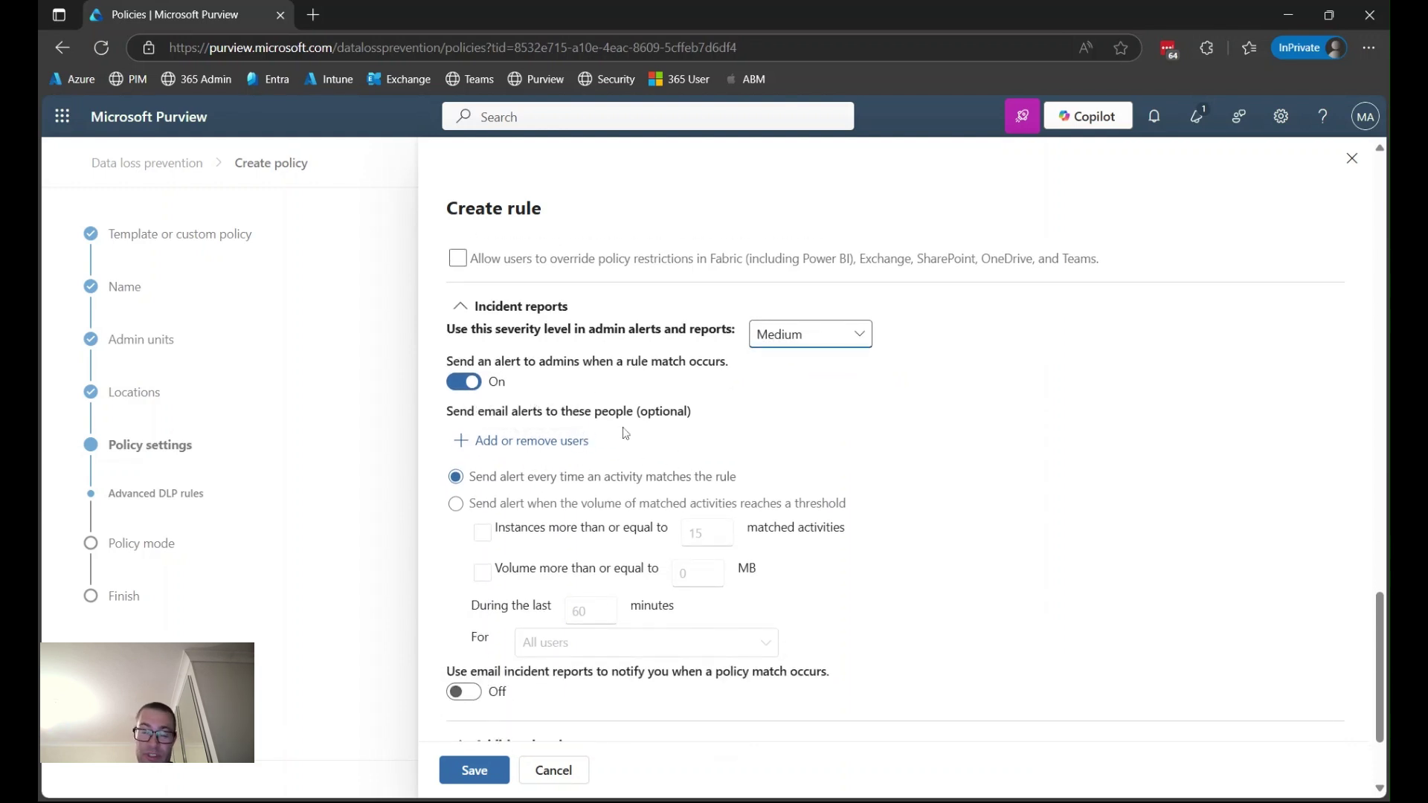
- Check the recipient and content options for email incident reports, and leave the incident reports turned off
scroll(673, 513, "down", 1)
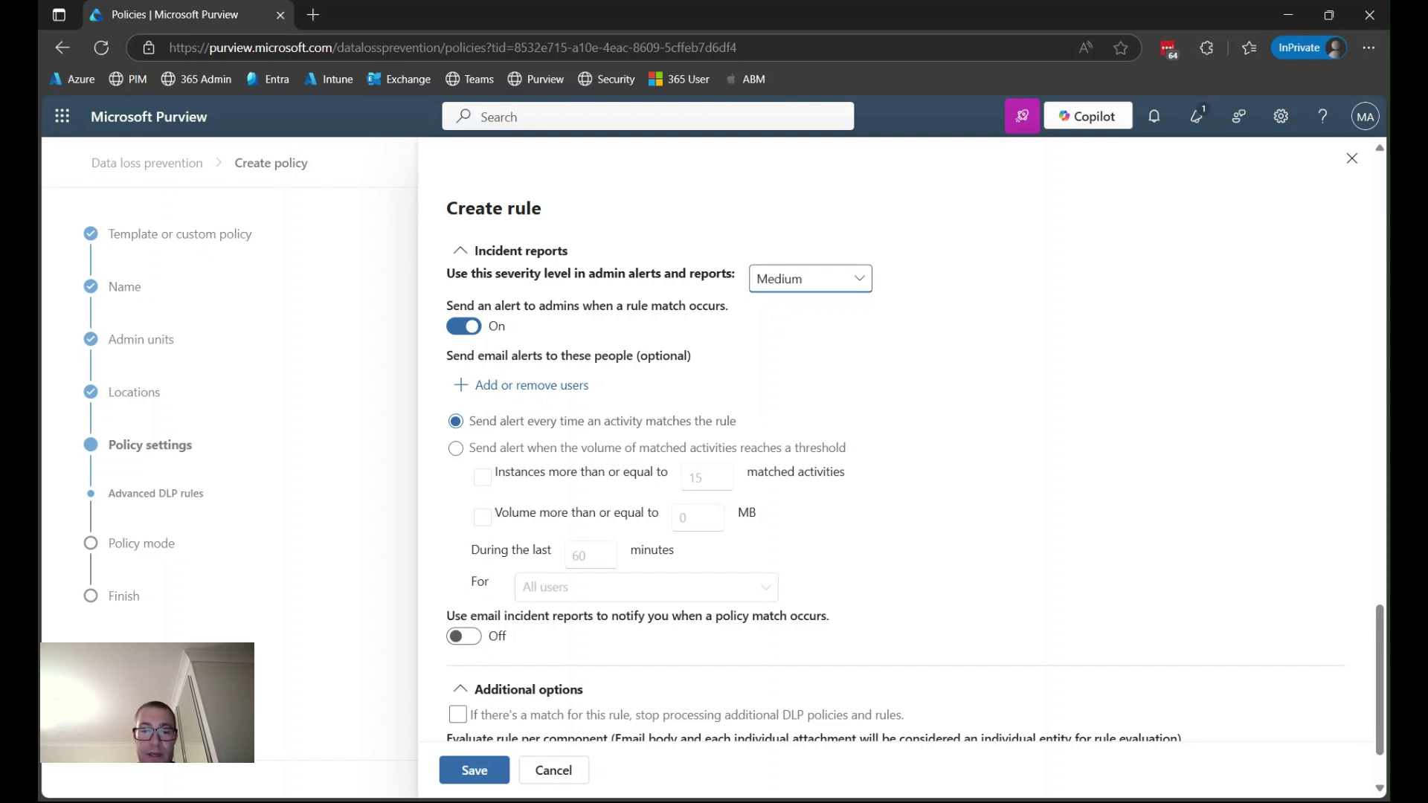
left_click(458, 638)
scroll(703, 488, "down", 4)
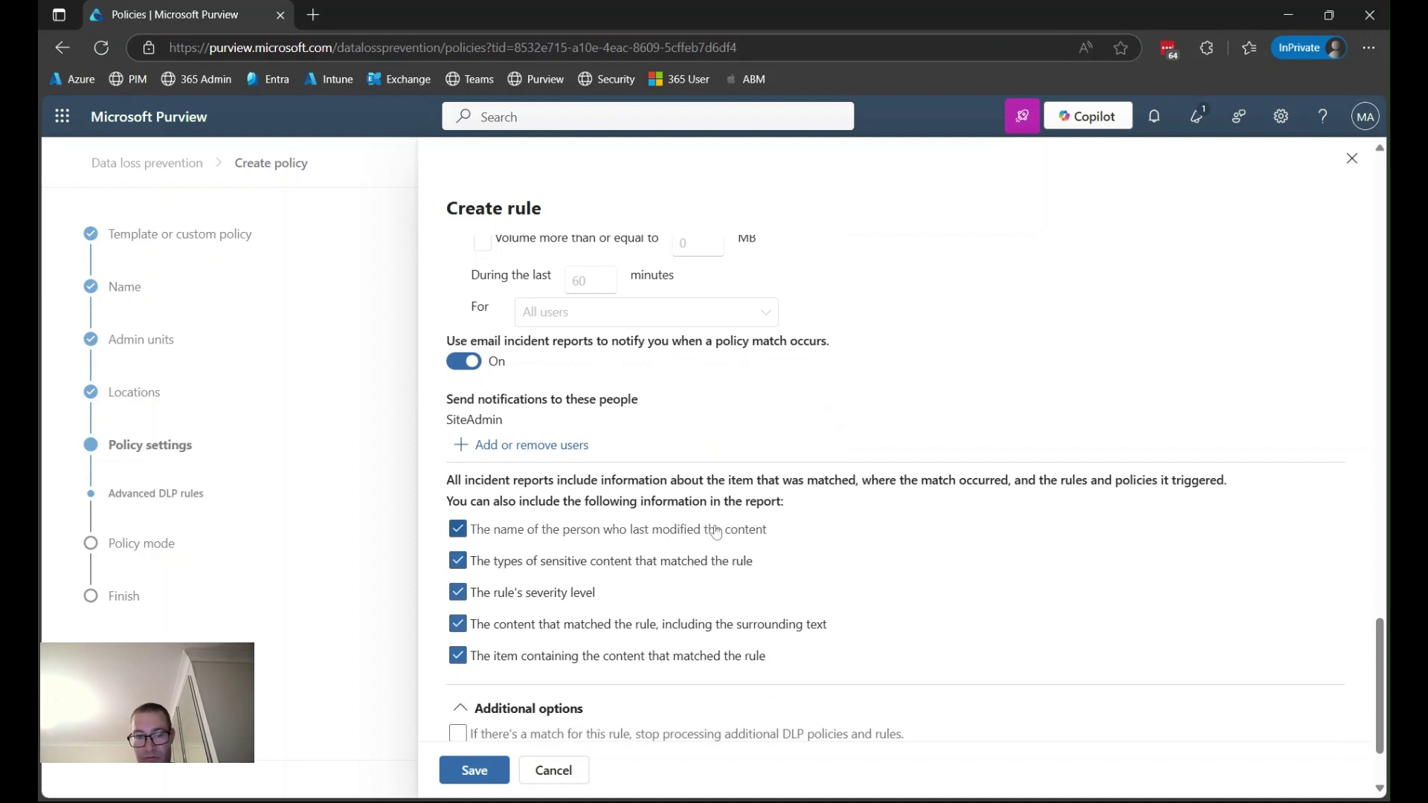
left_click(464, 362)
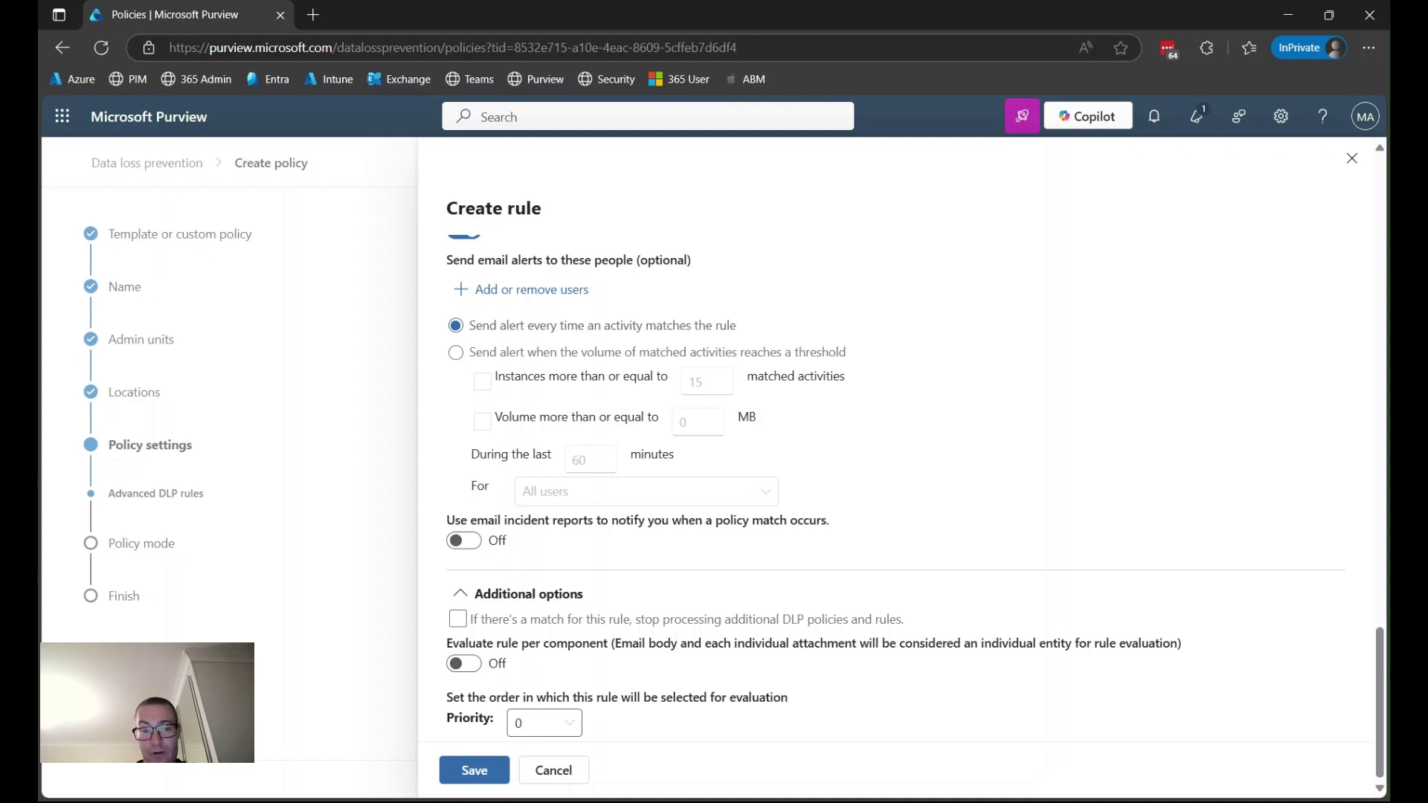
- Save the rule with its current settings and proceed from the advanced DLP rules to the policy mode
left_click(471, 777)
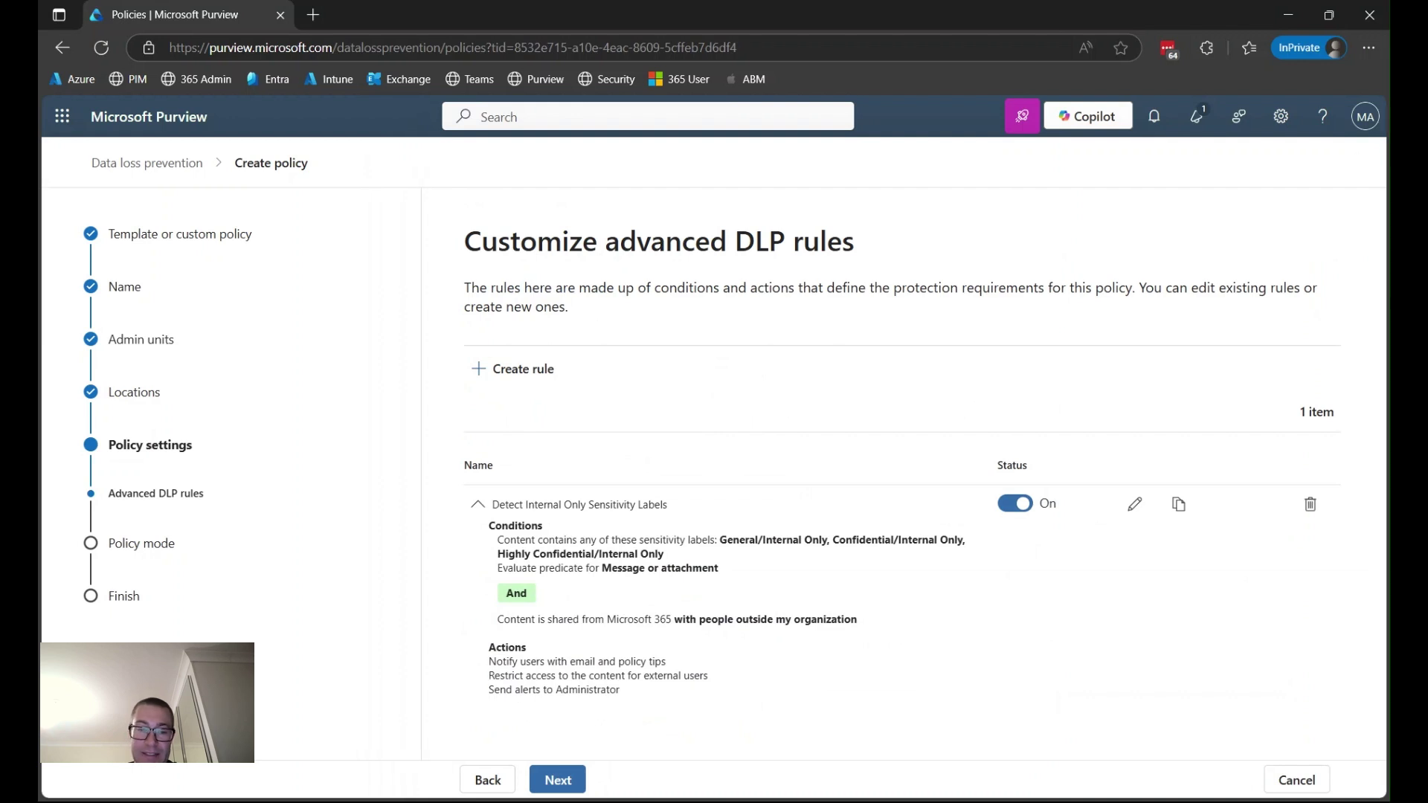
left_click(548, 788)
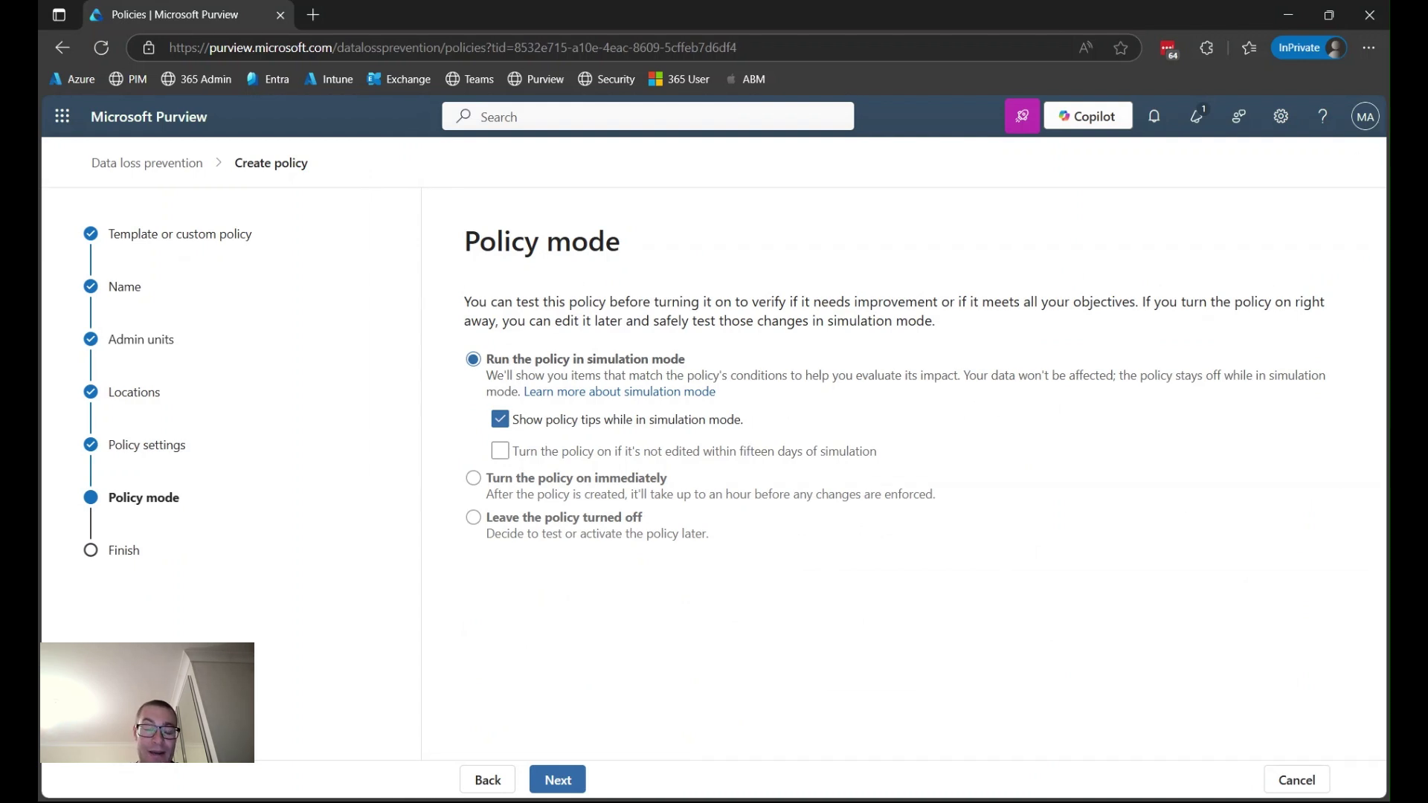
- Set the policy to turn on immediately and submit it from the final review
left_click(599, 480)
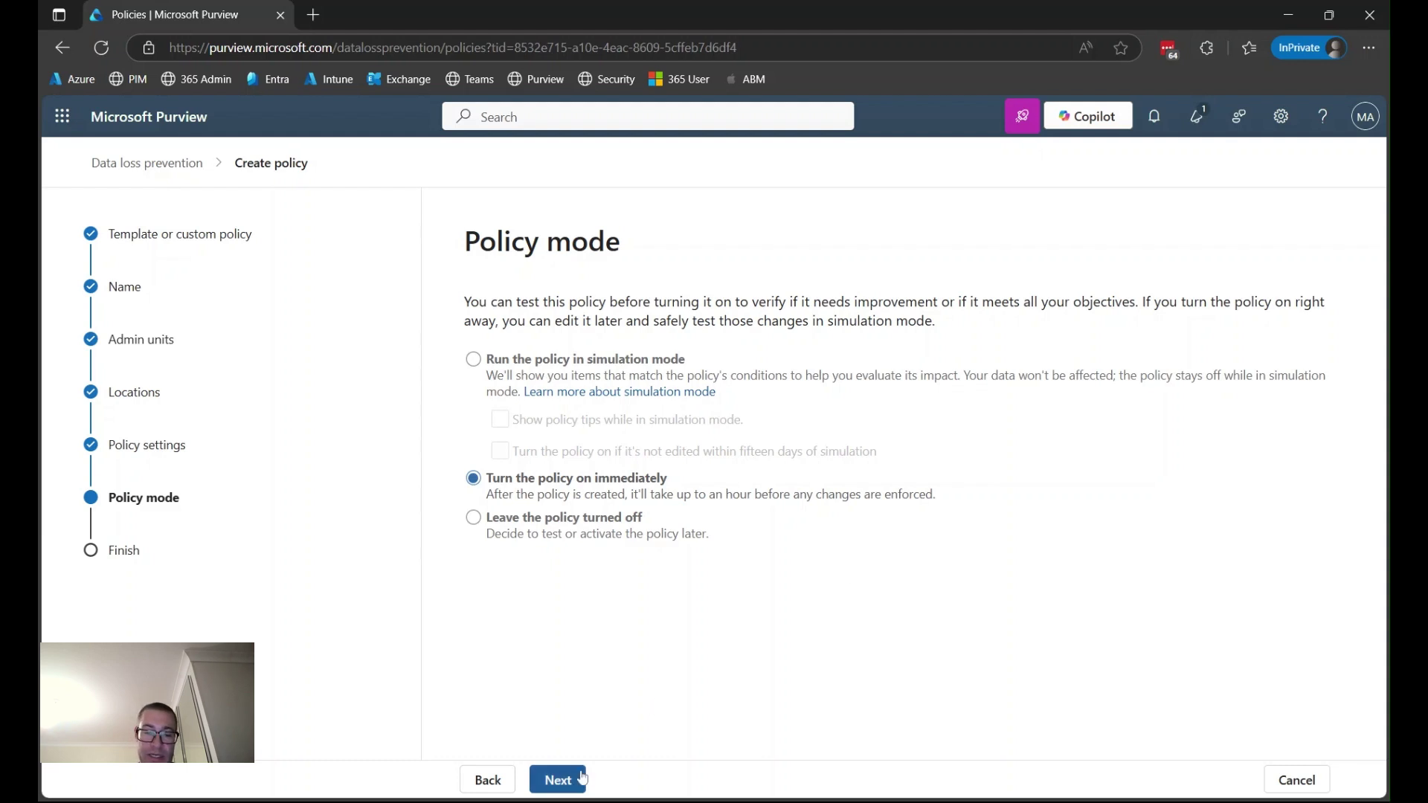
left_click(559, 781)
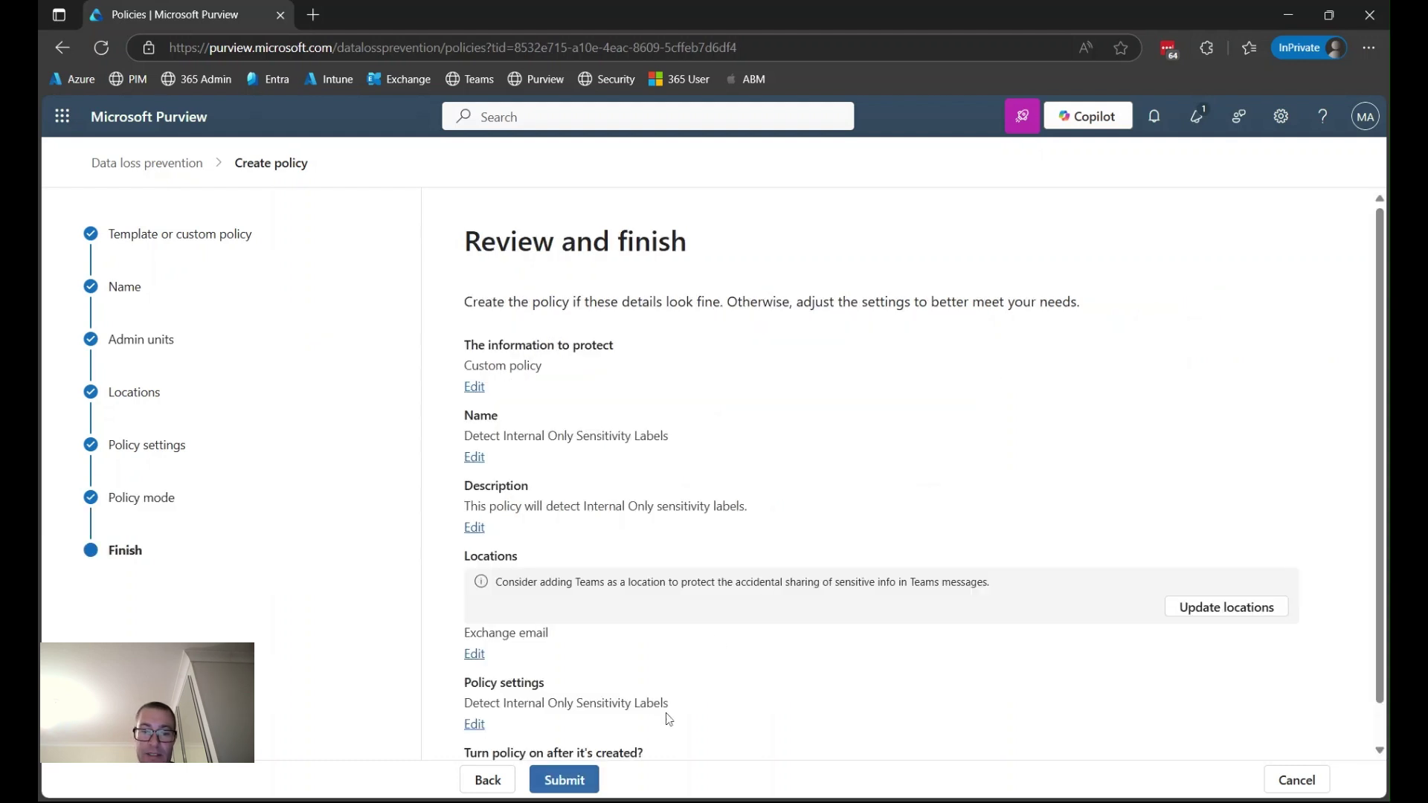
left_click(571, 782)
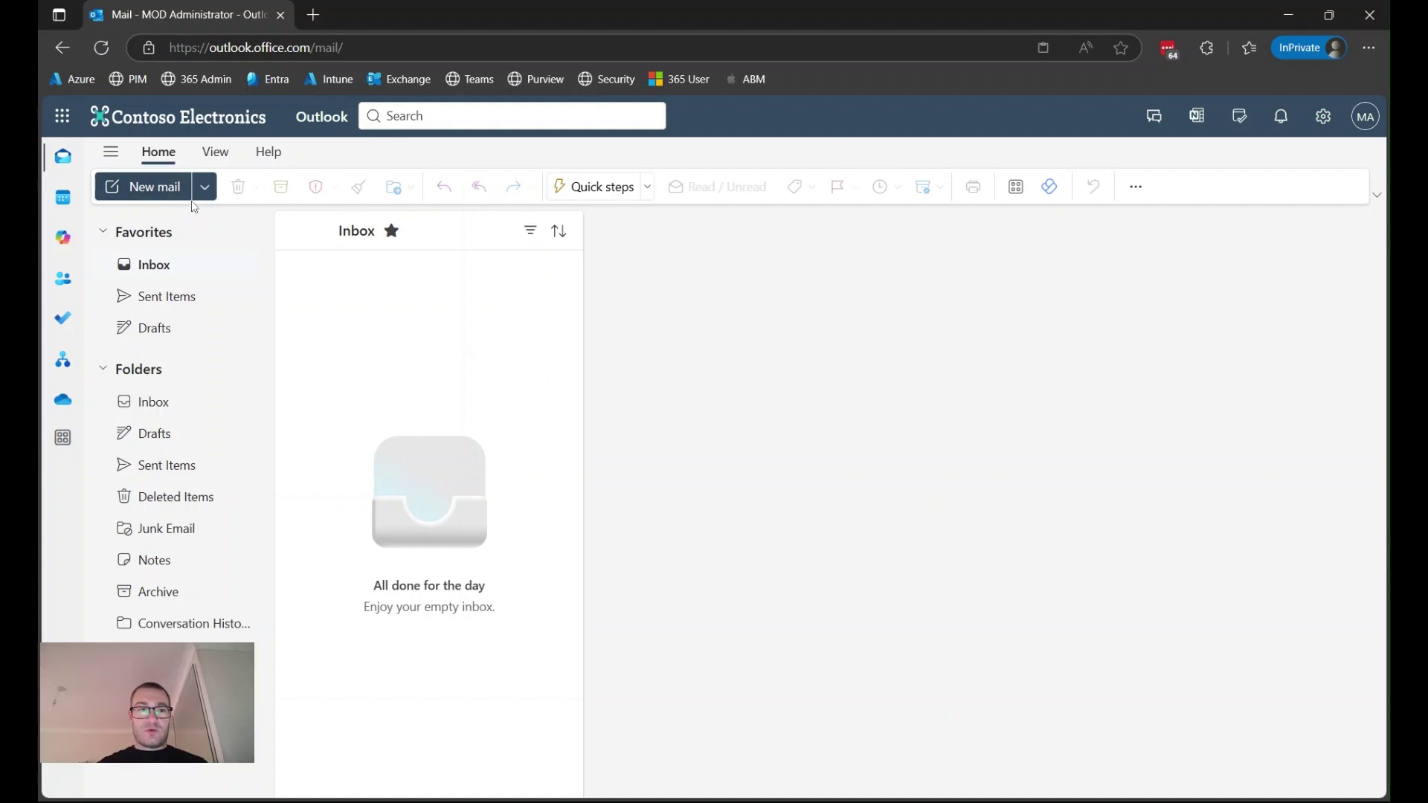
- Compose a new email to the external recipient's address with the subject "Test" and the body text "Test"
left_click(145, 187)
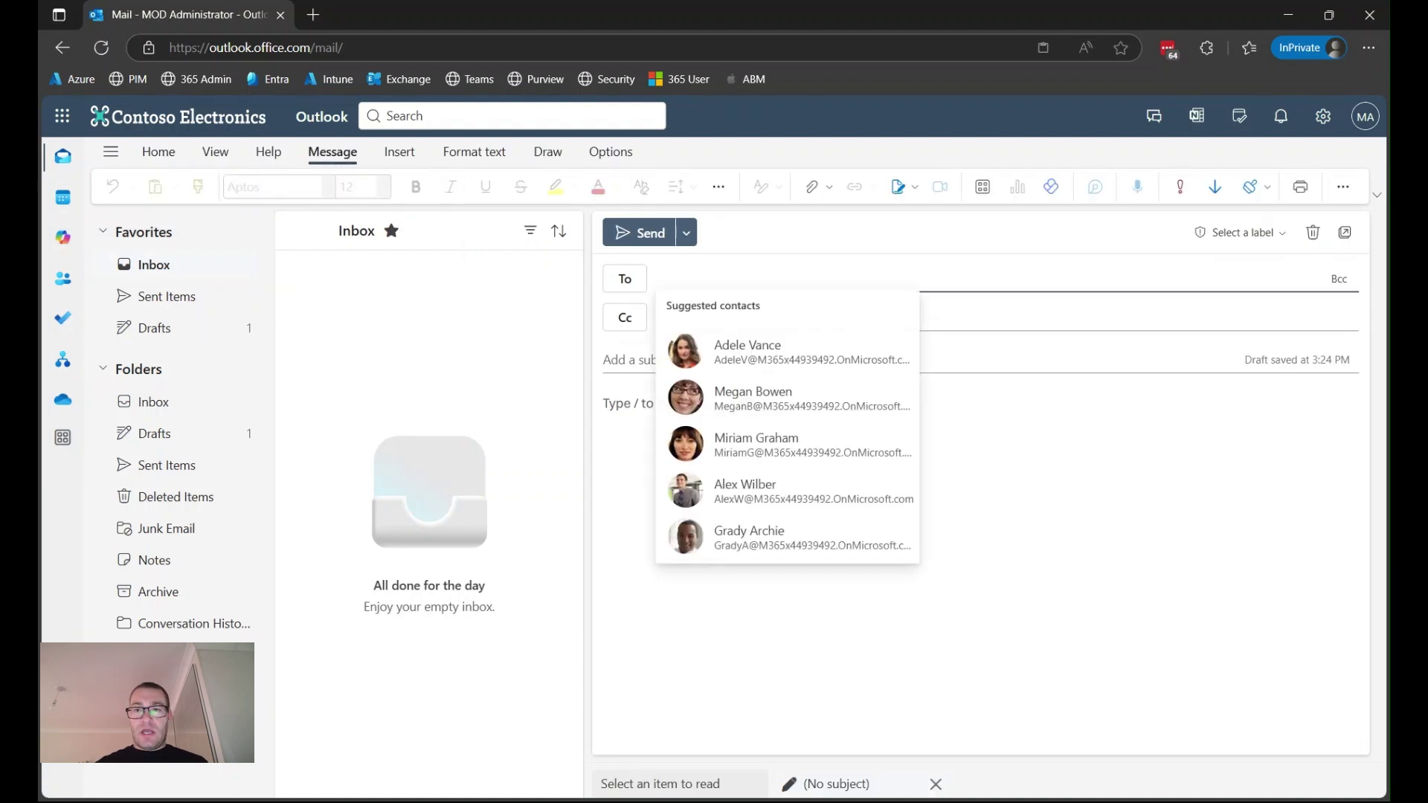
key("ctrl+v")
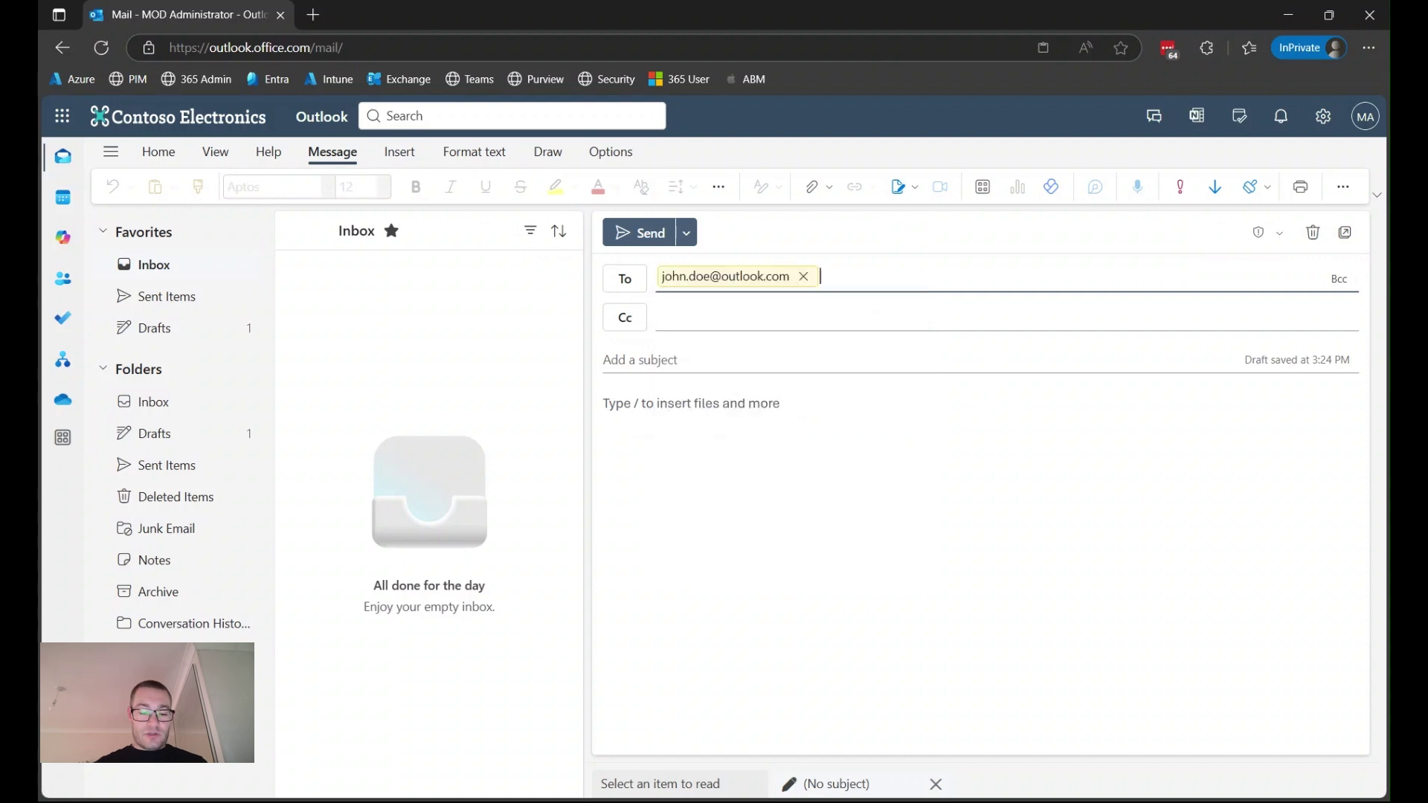
left_click(870, 394)
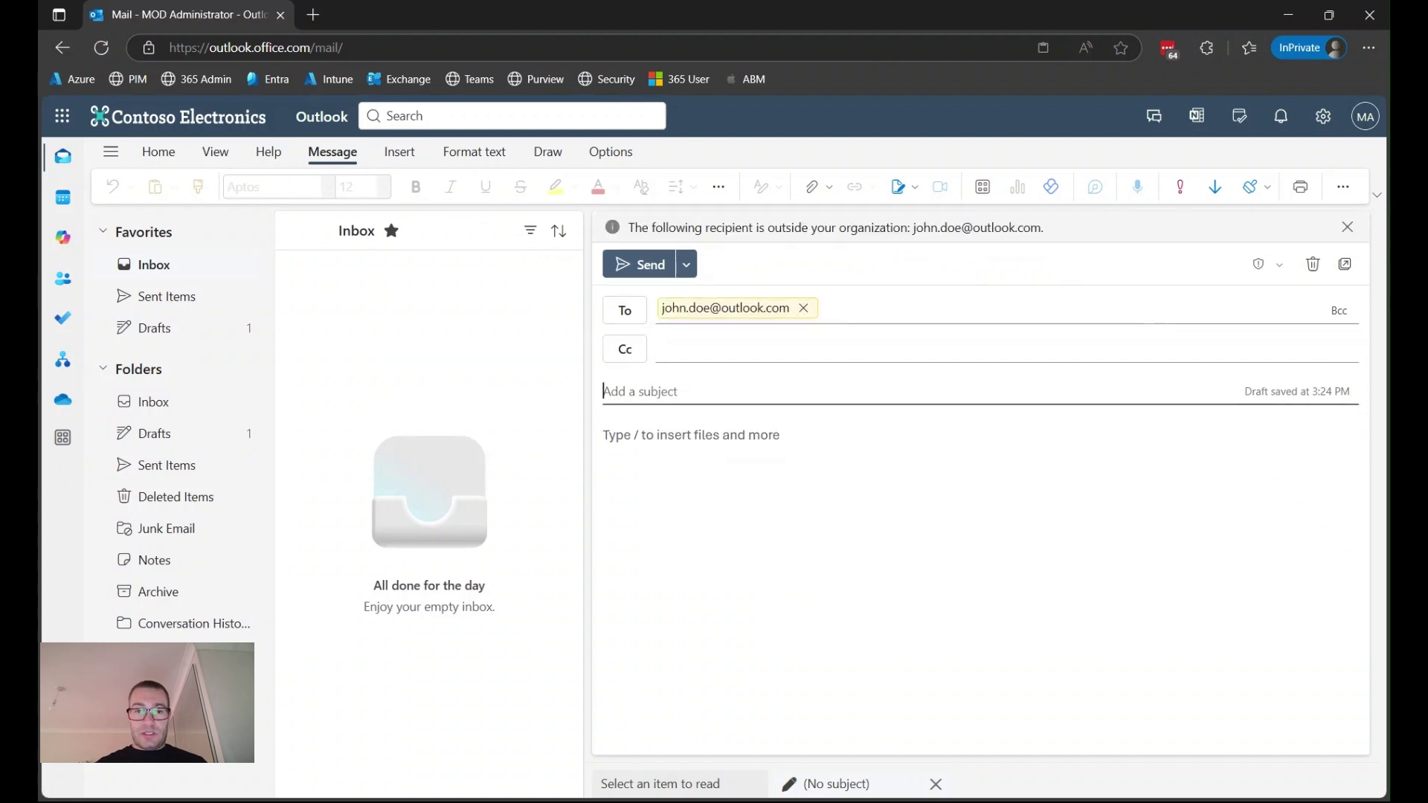
type("Test")
key("Tab")
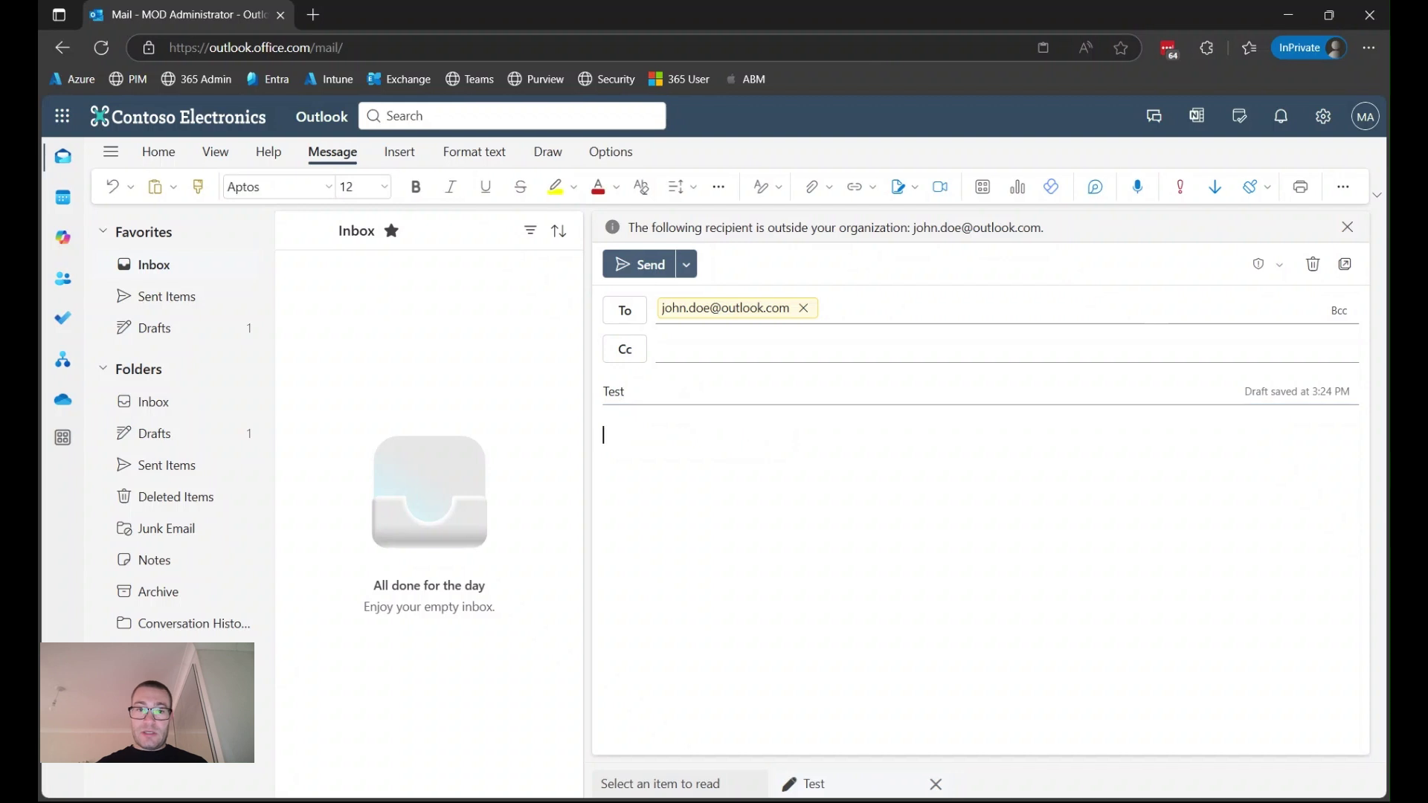
type("Test")
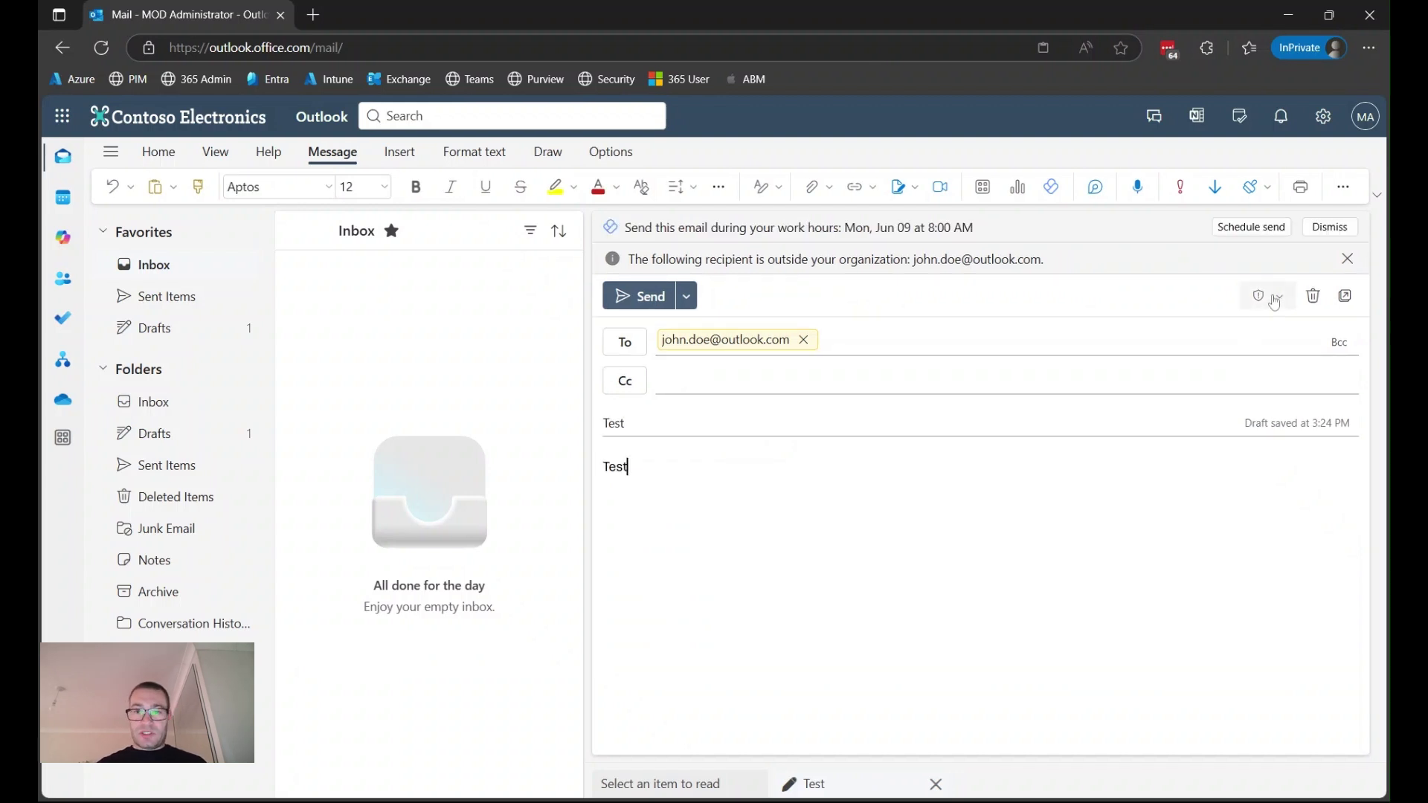
- Apply the Confidential\Internal Only sensitivity label to the email and review the details of its policy tip
left_click(1276, 297)
mouse_move(1264, 388)
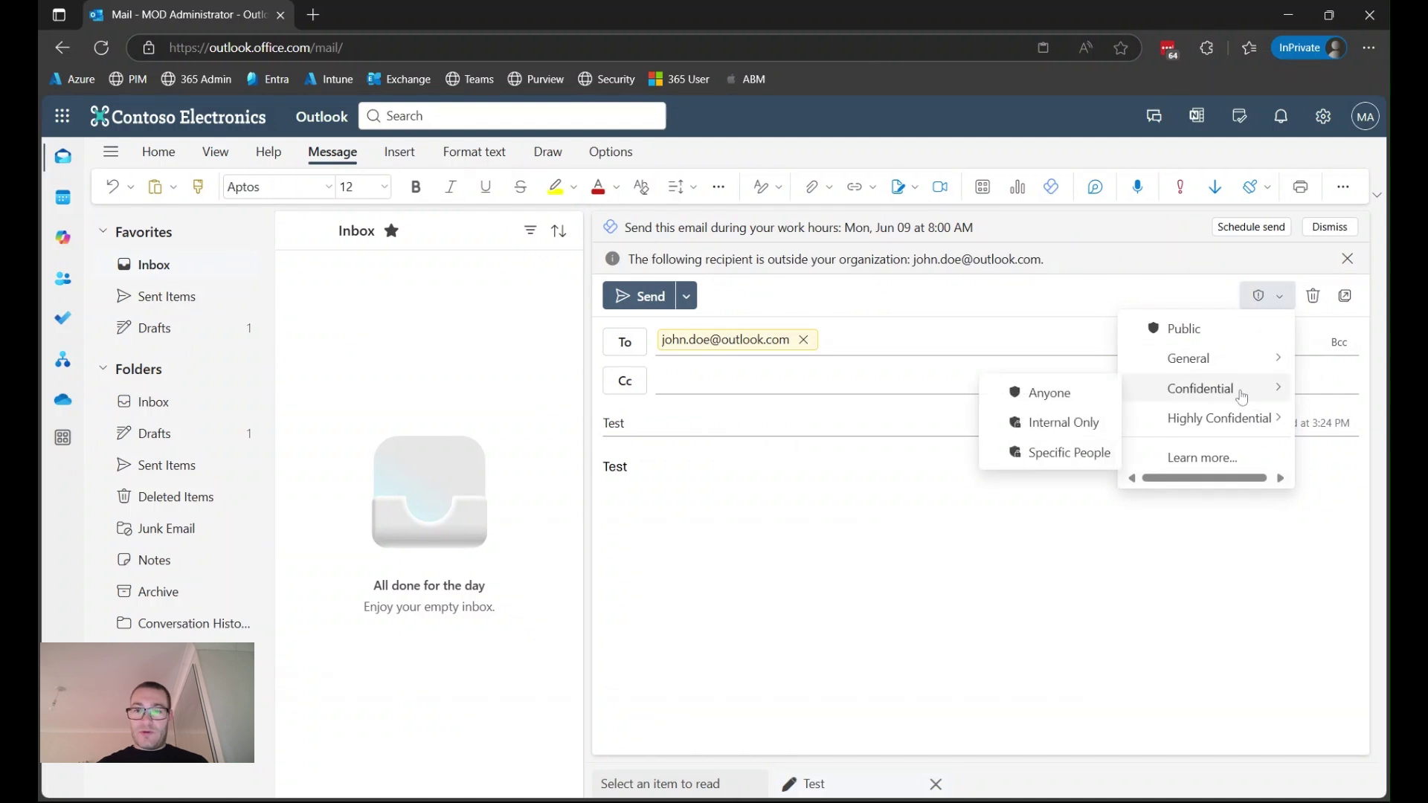
left_click(1062, 423)
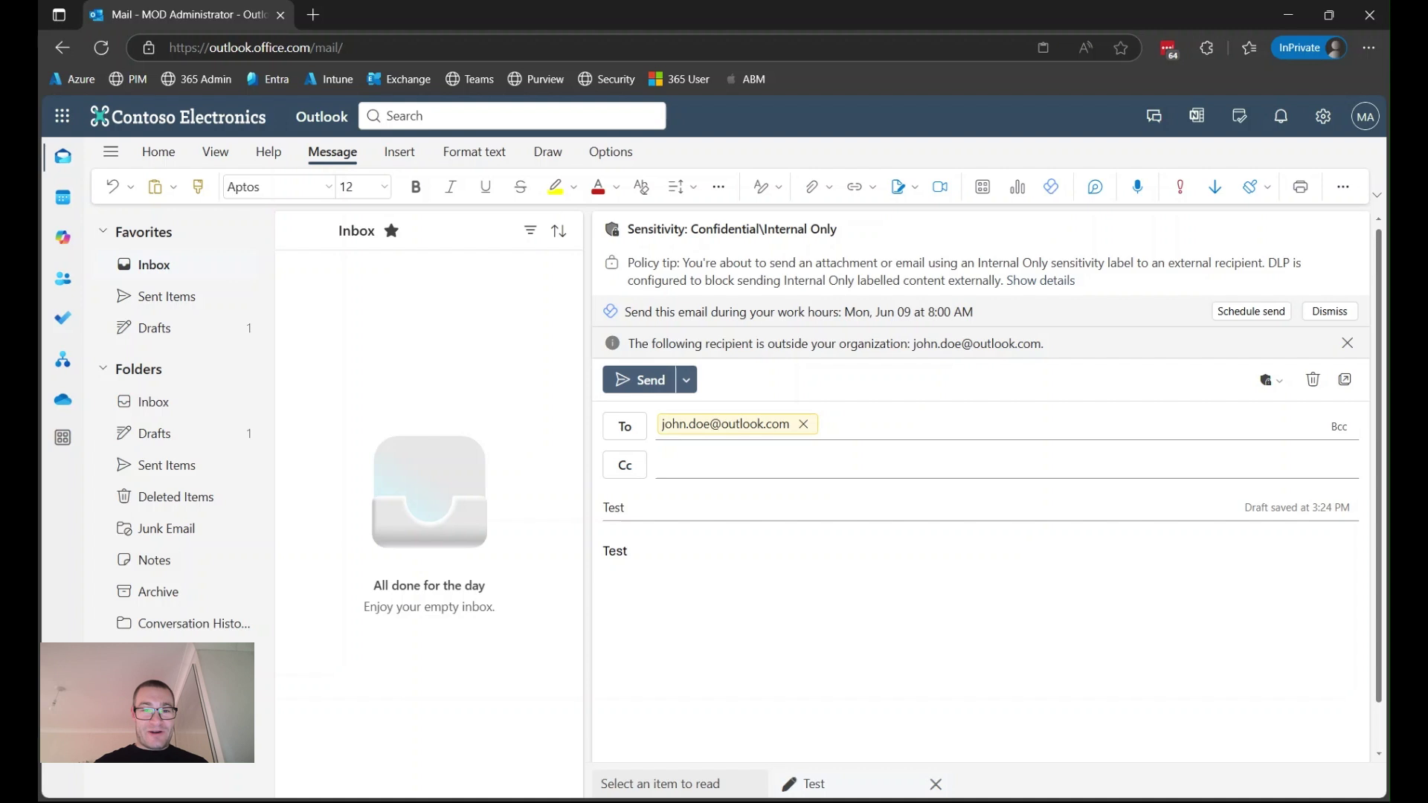
left_click(1060, 282)
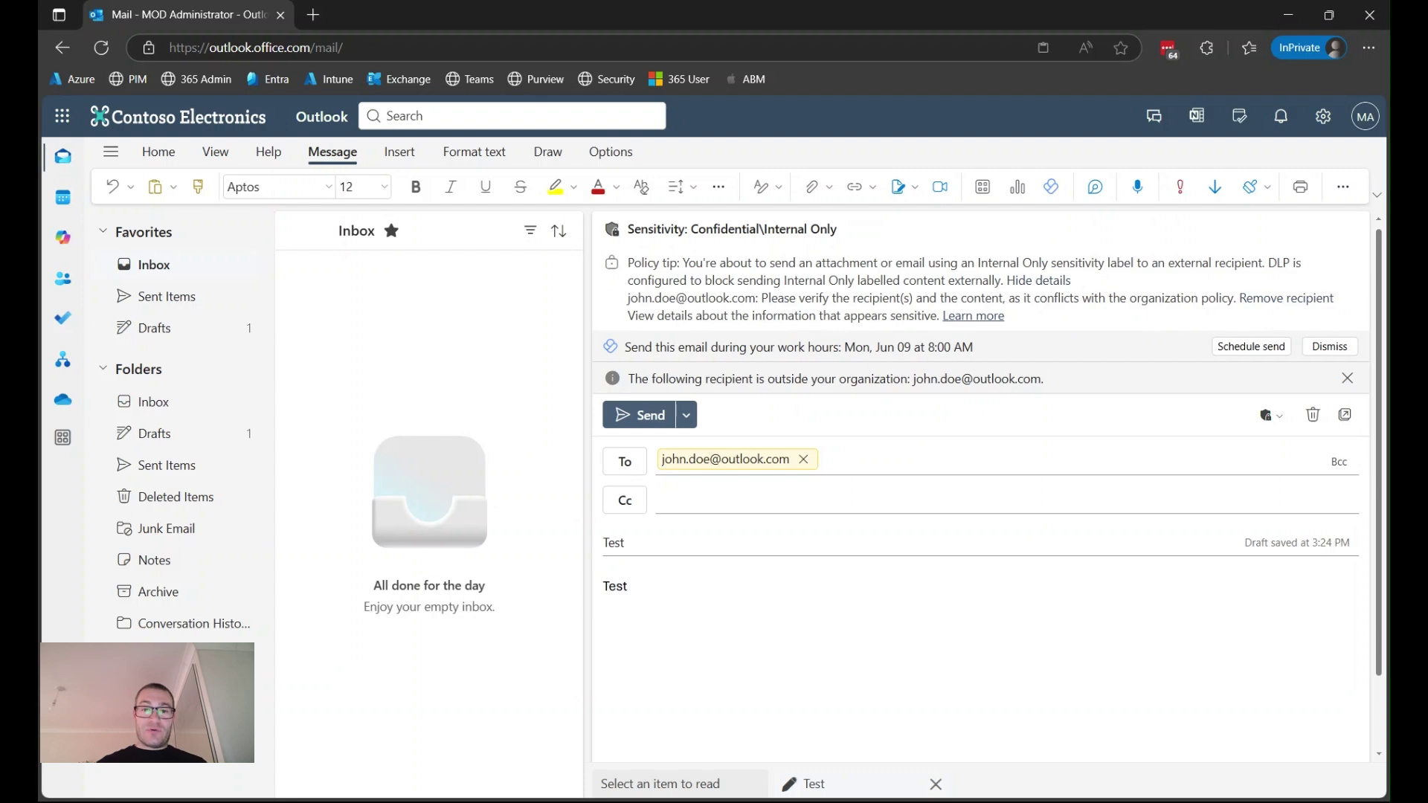
left_click(1056, 281)
- Try to send the Internal Only labelled email to the external recipient, and discard its draft
left_click(647, 380)
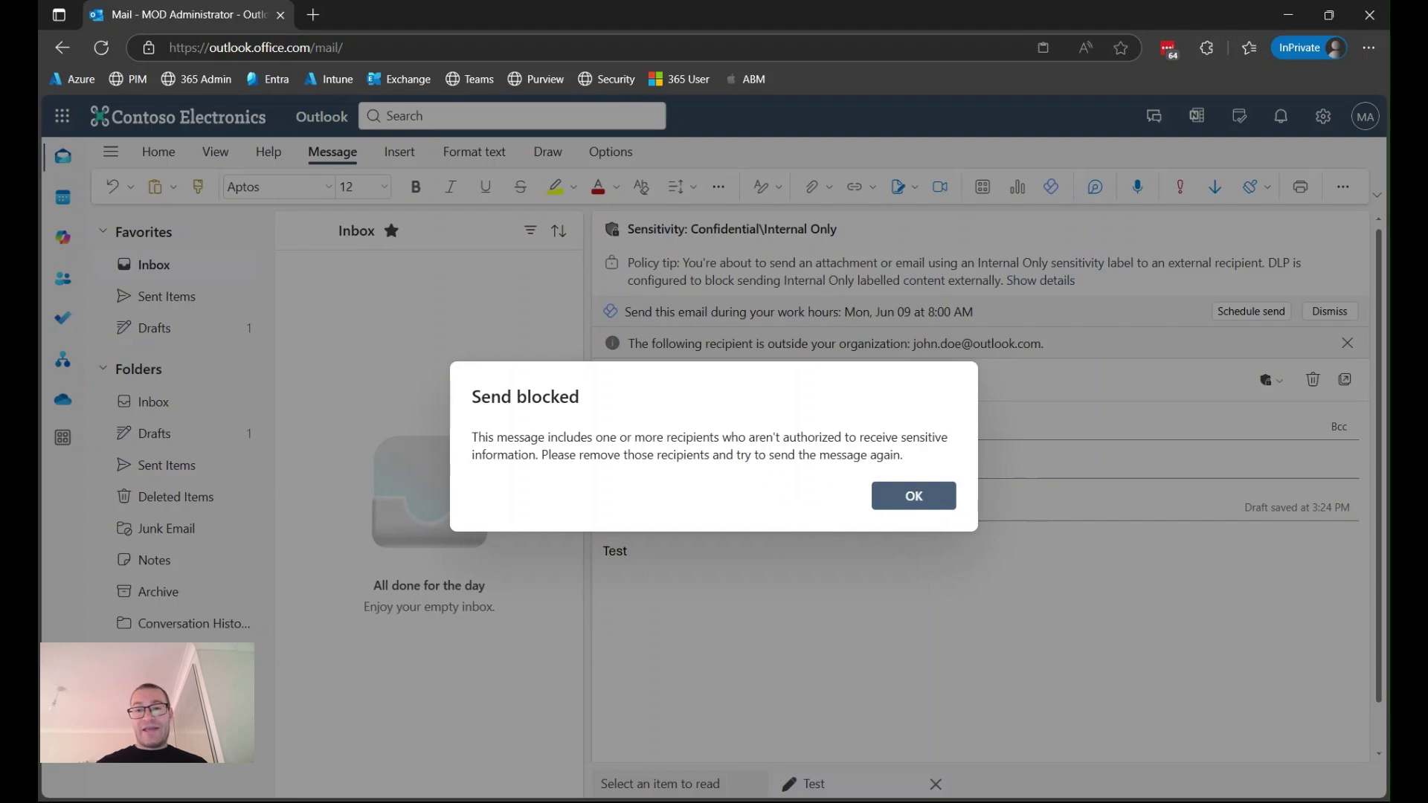
left_click(924, 498)
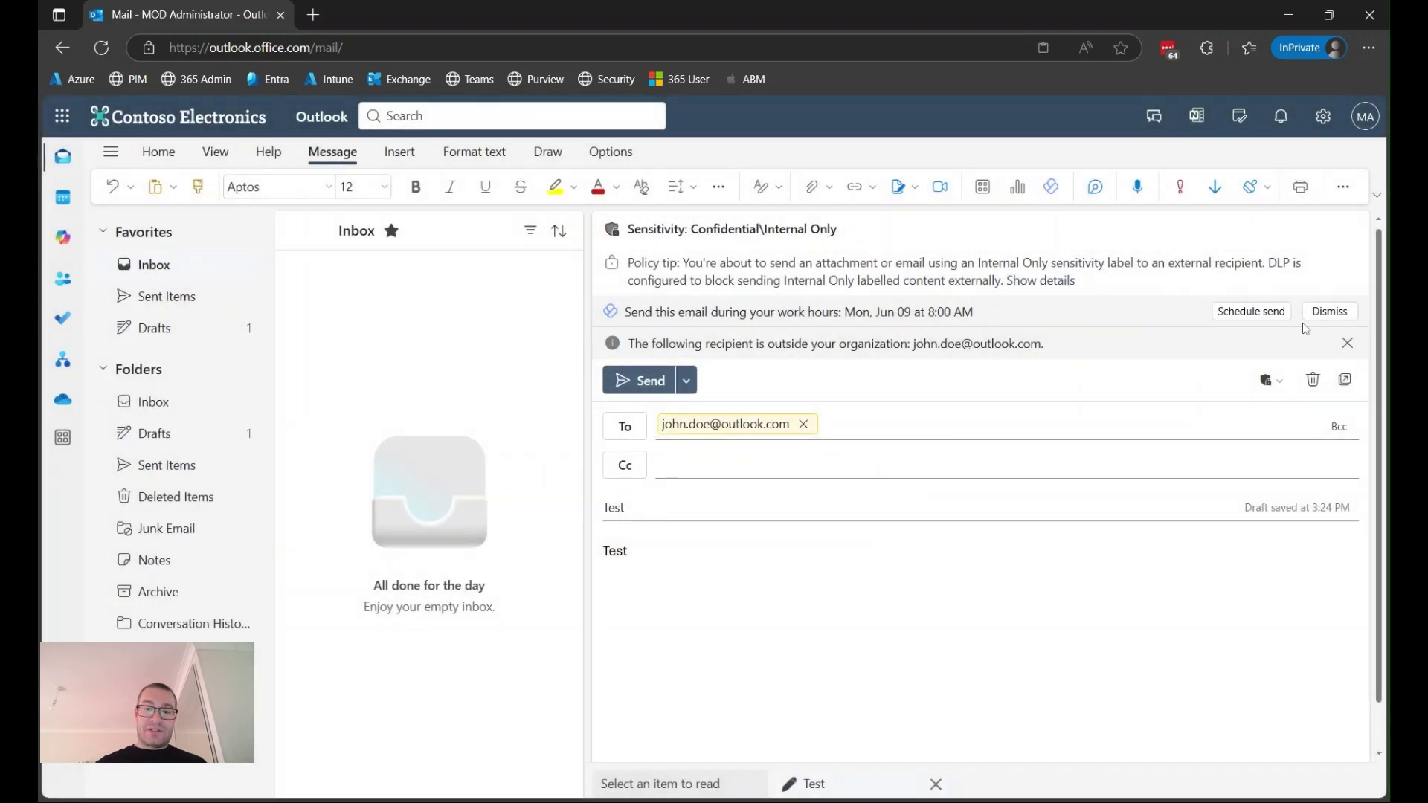
left_click(1312, 380)
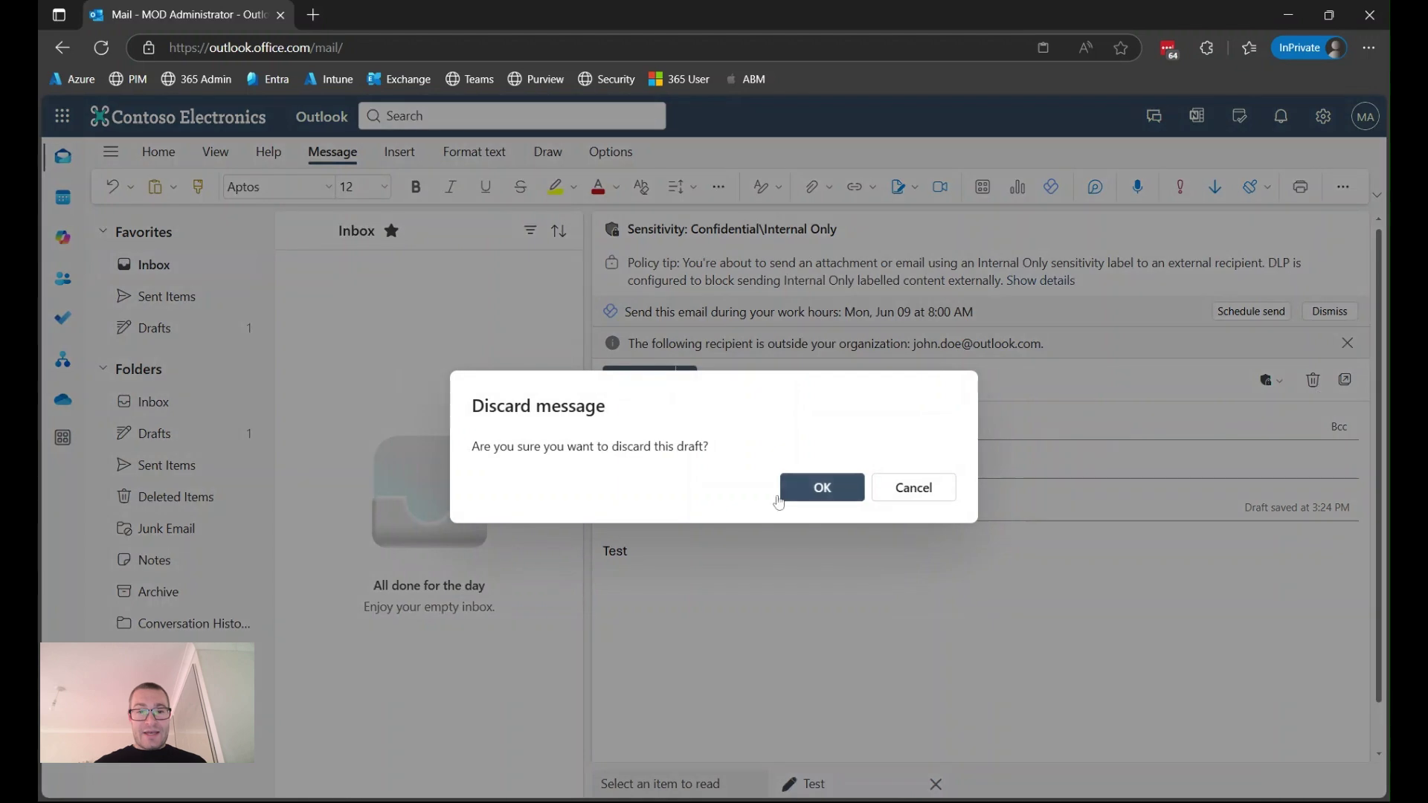
left_click(823, 488)
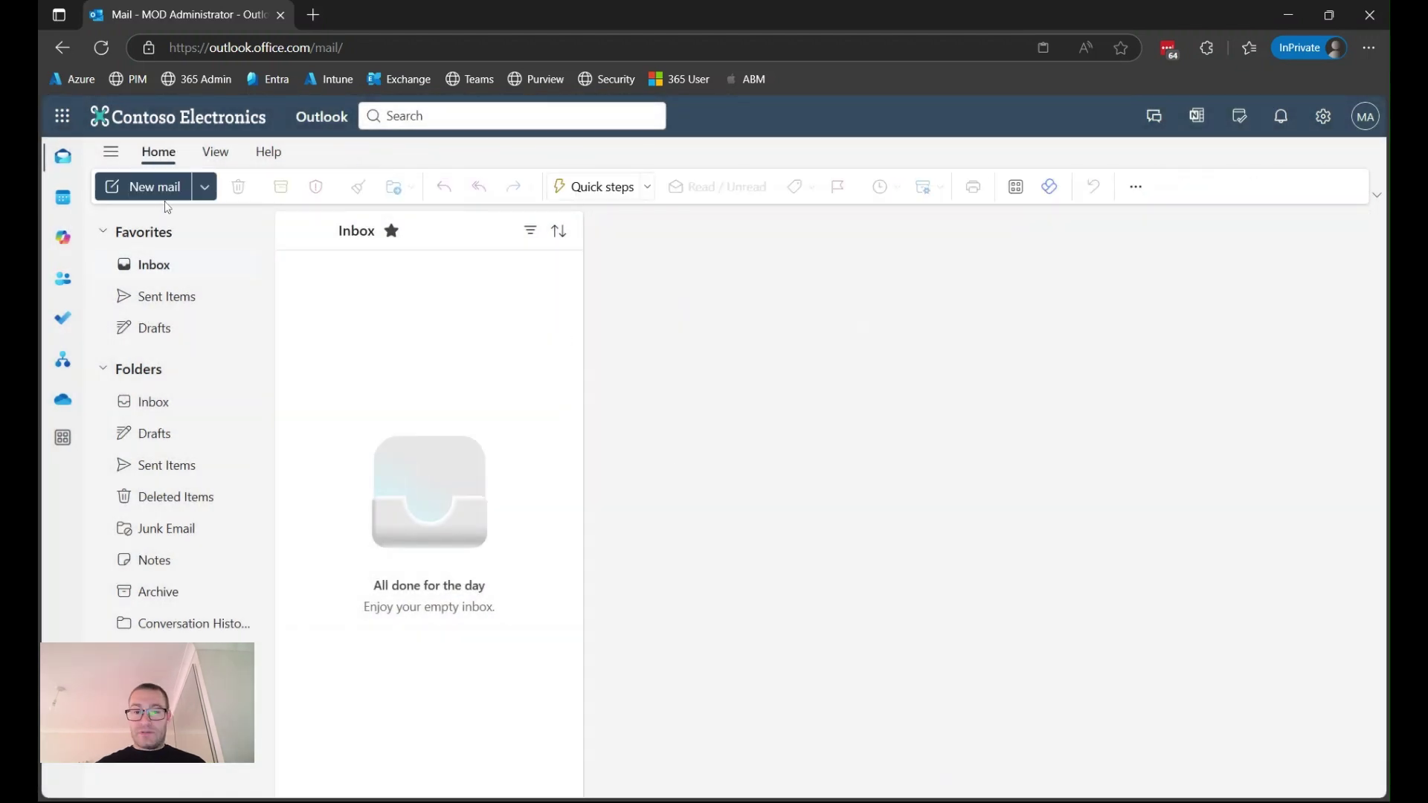
- Compose another email to the same external recipient, with "Test" as both subject and body and no sensitivity label
left_click(156, 186)
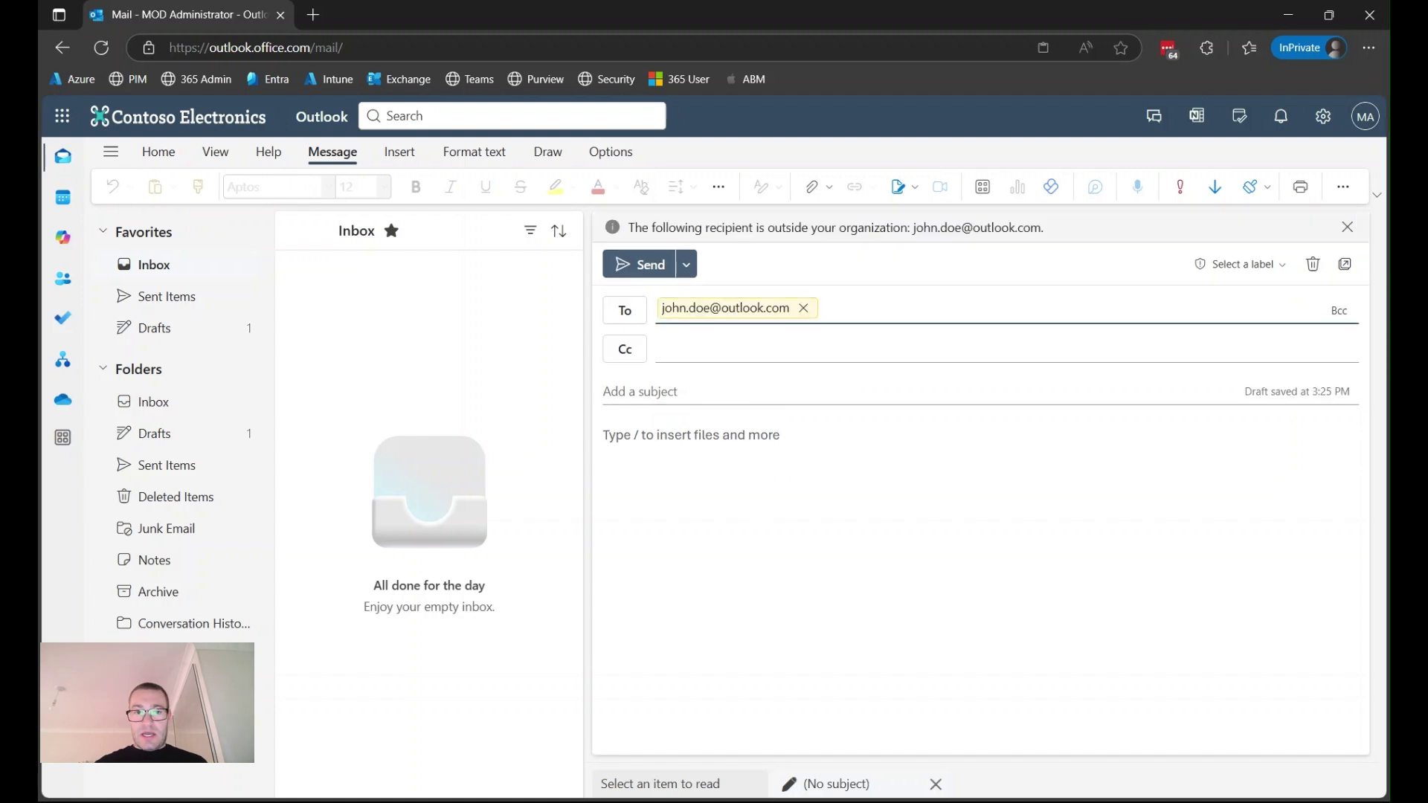
left_click(640, 391)
type("Test")
key("Tab")
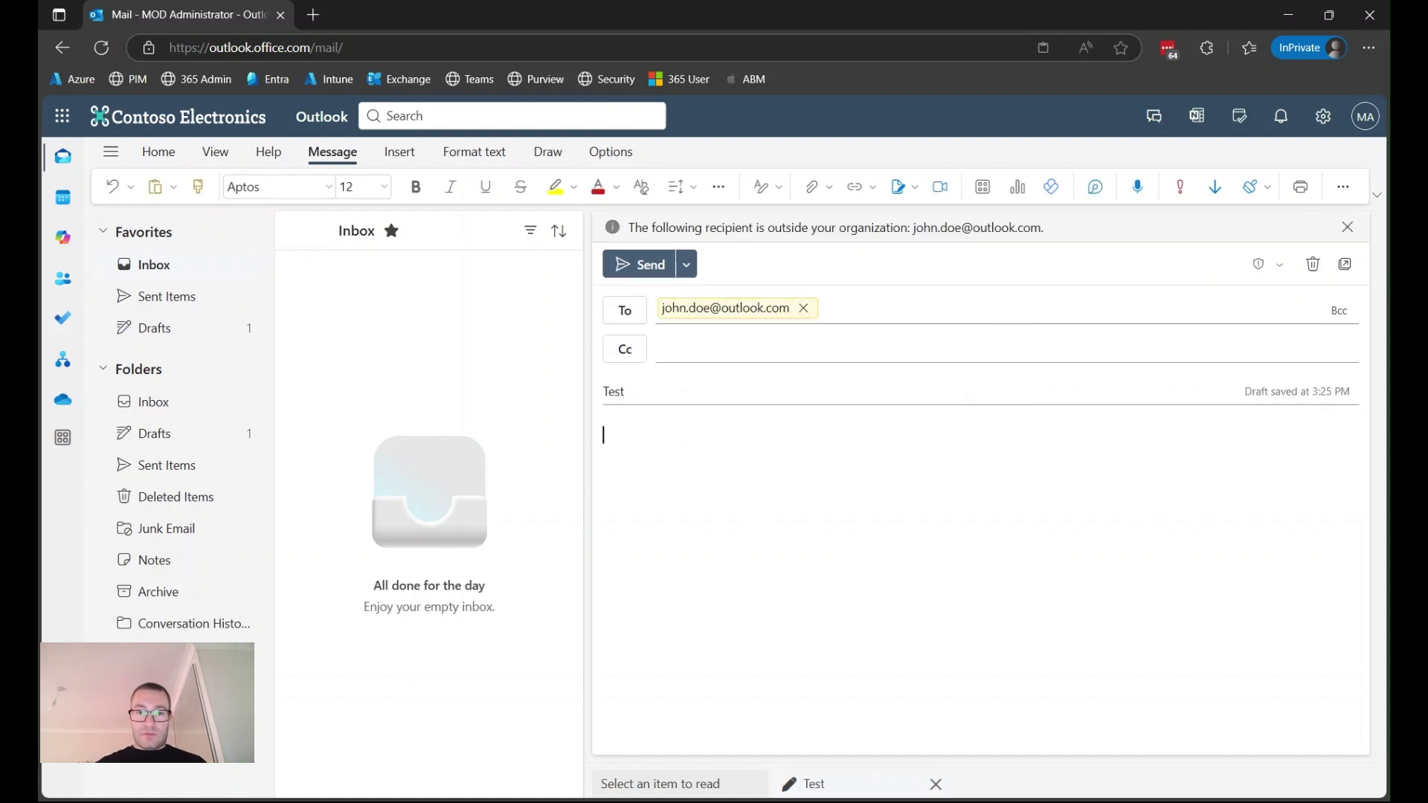
type("Test")
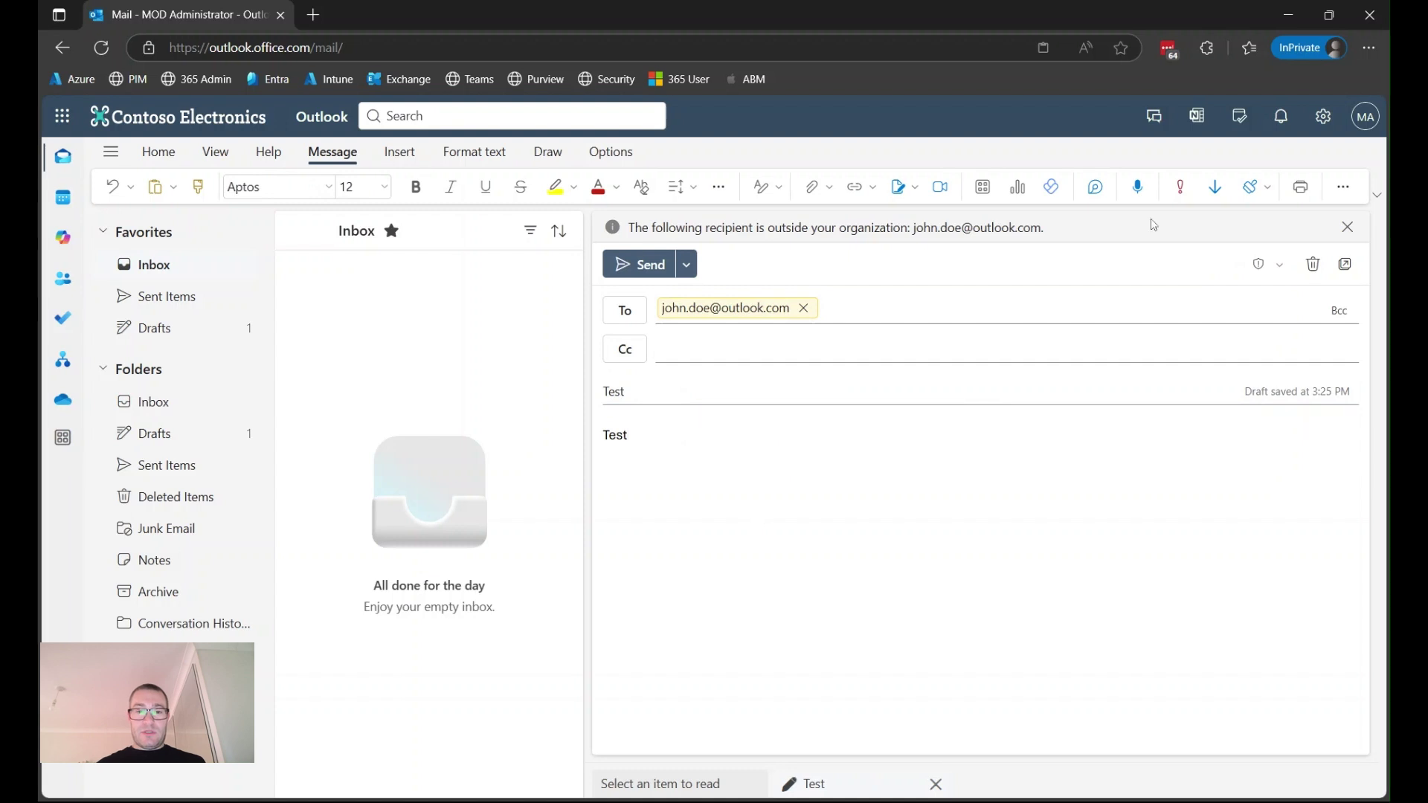
- Add the suggested file Internal Only Document.docx to the email and convert its link to an attached copy
left_click(829, 195)
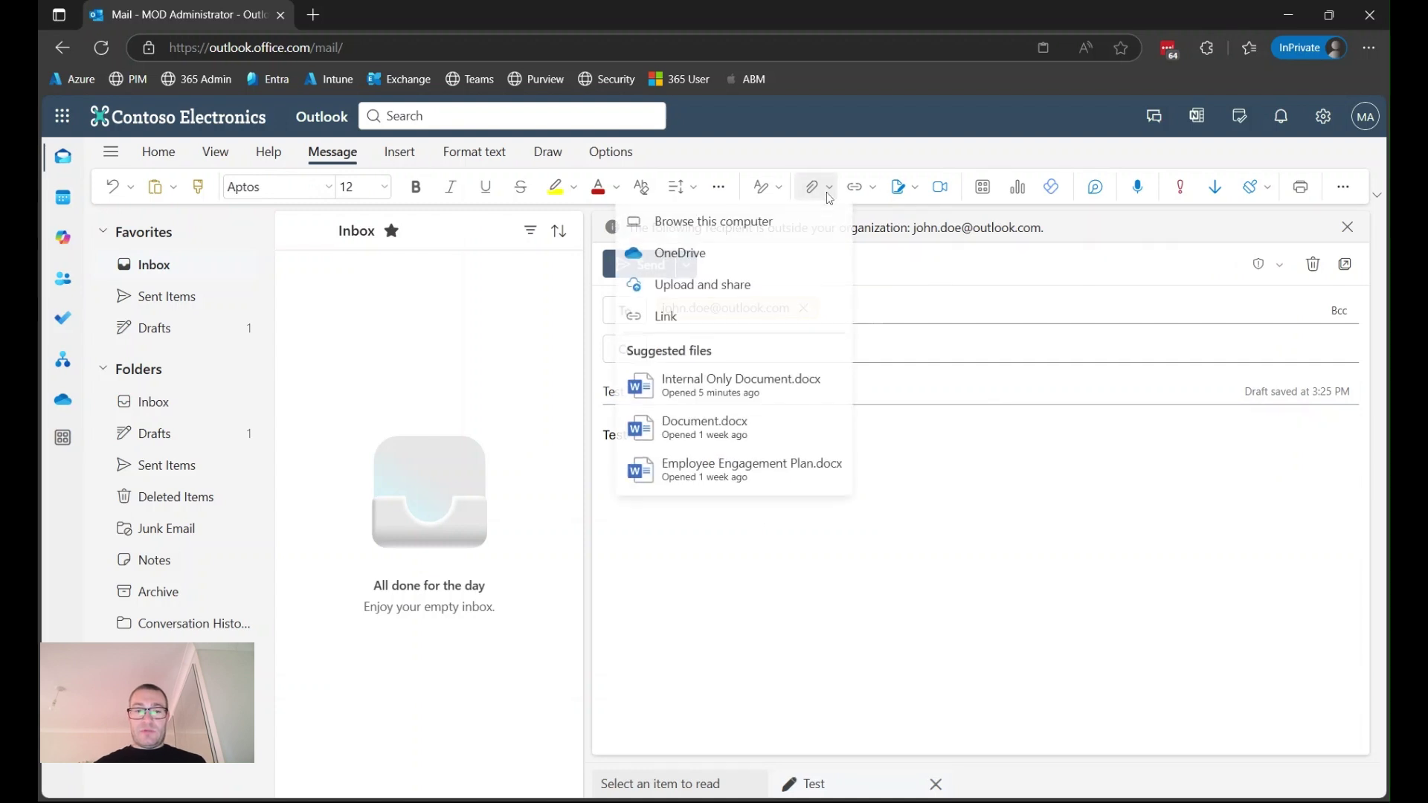
left_click(758, 386)
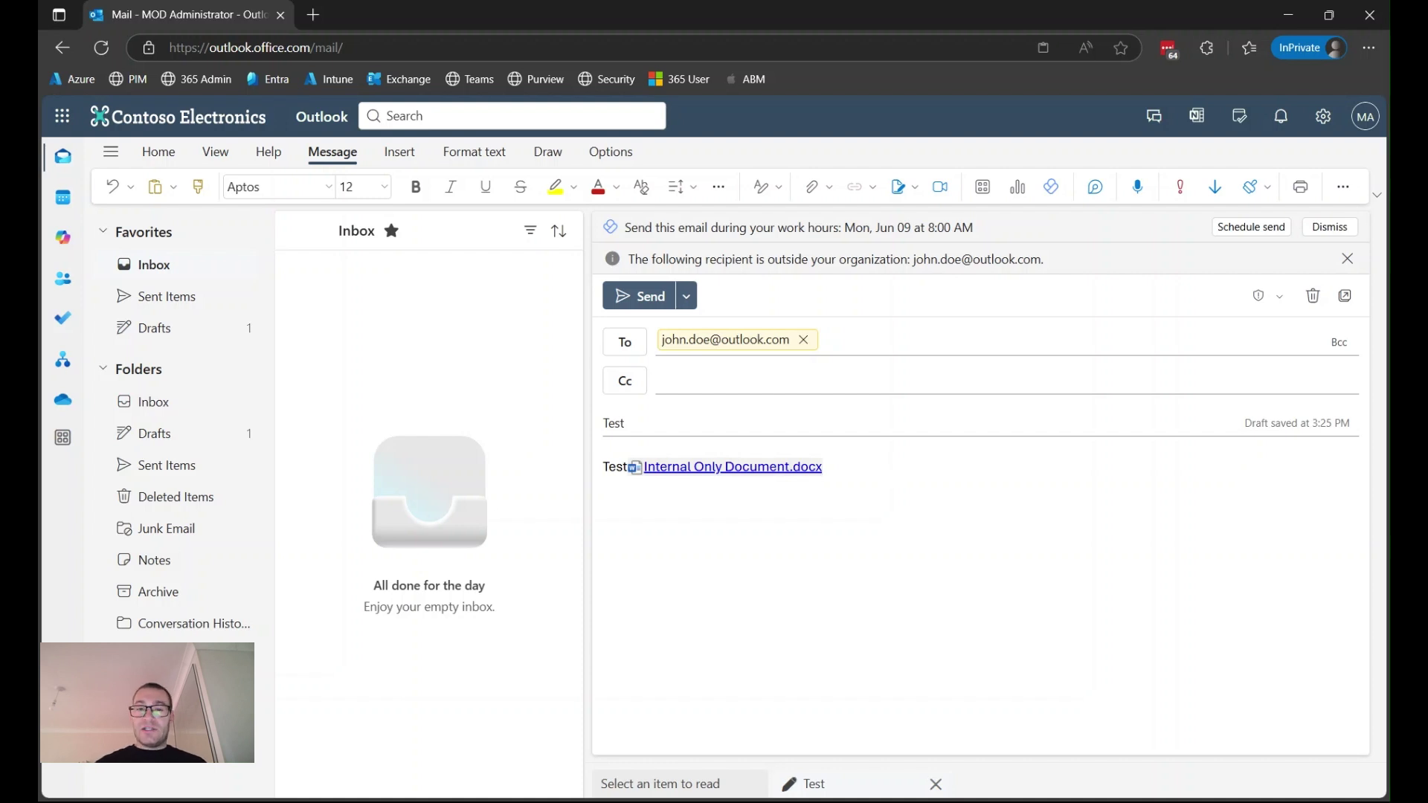
left_click(727, 464)
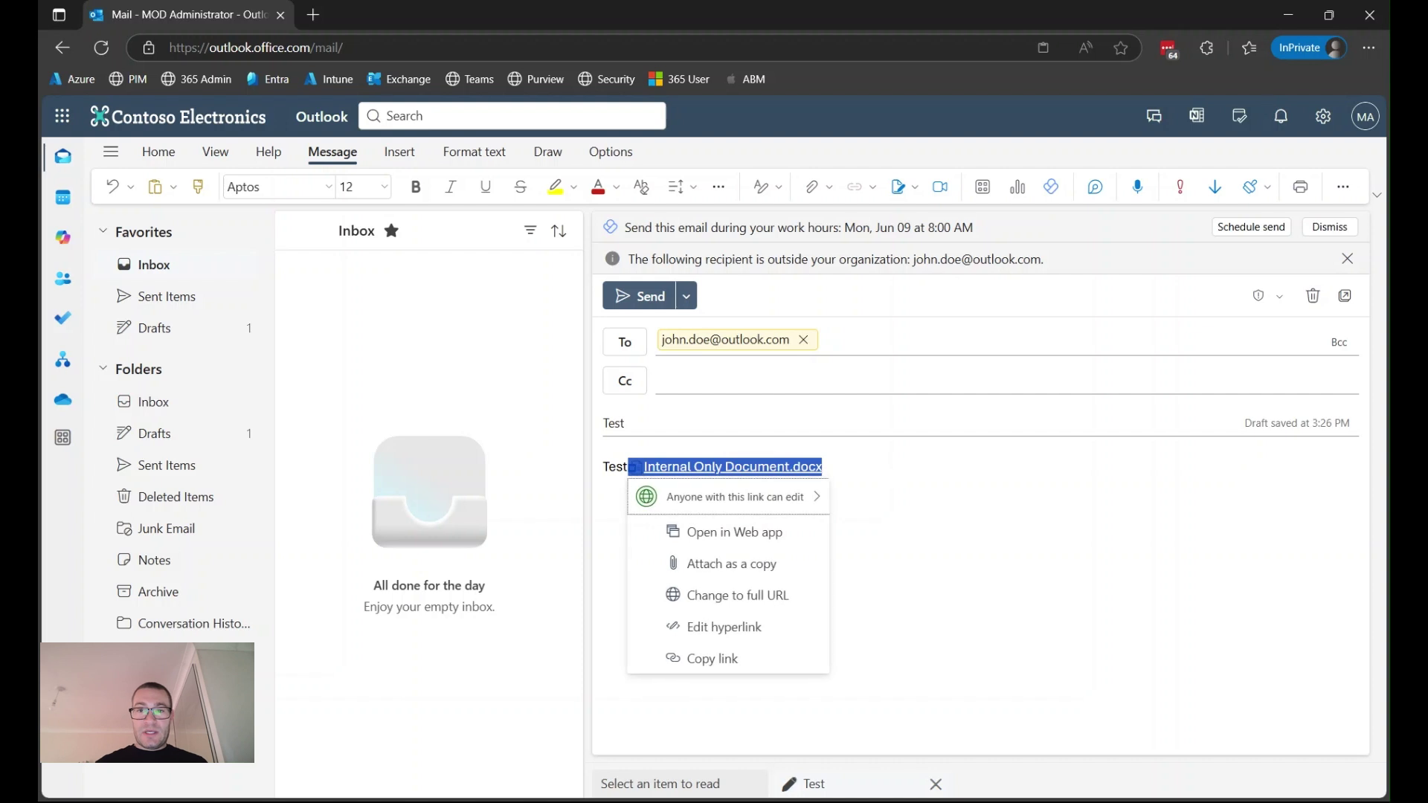
left_click(794, 577)
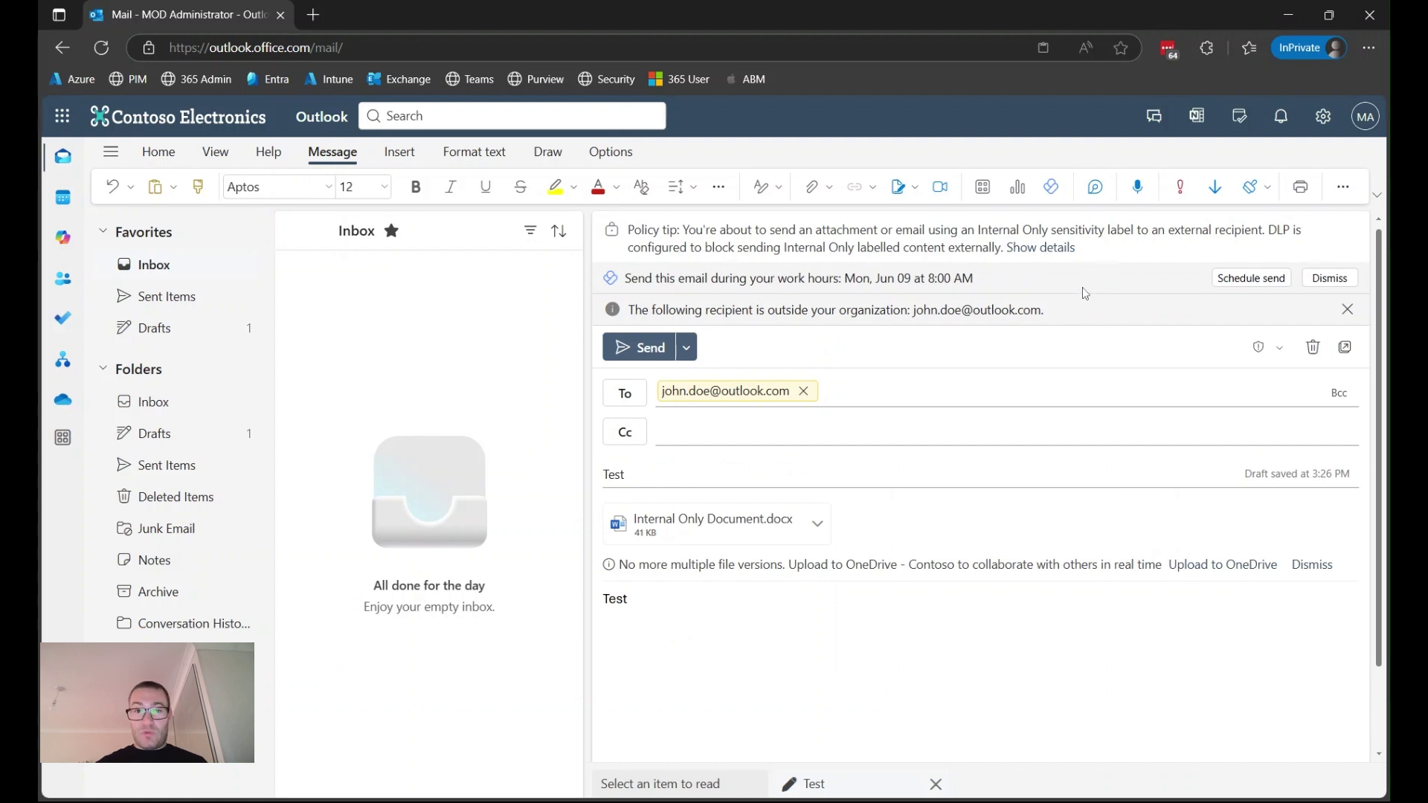
- Review the policy tip details for the attached document and try to send the email to the external recipient
left_click(1044, 249)
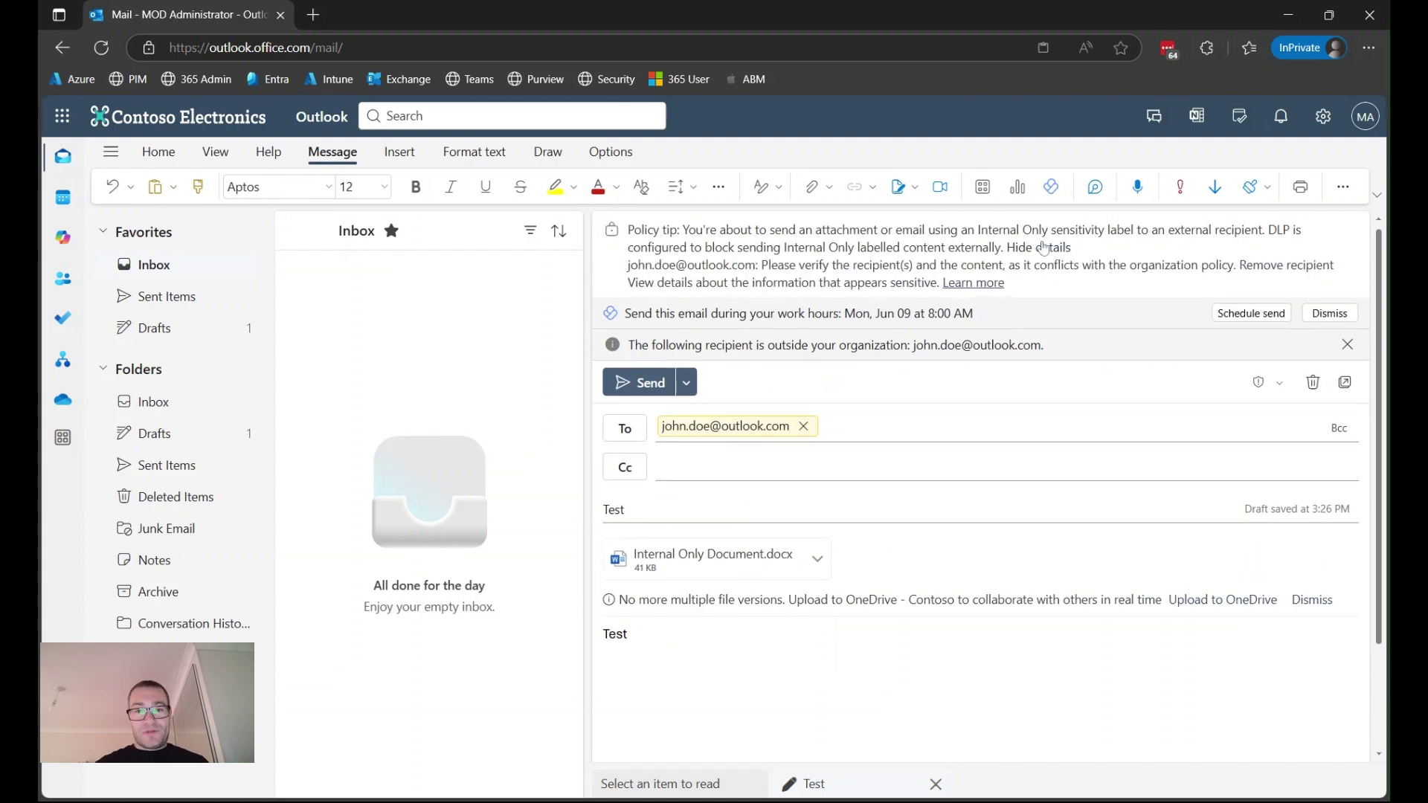
left_click(646, 383)
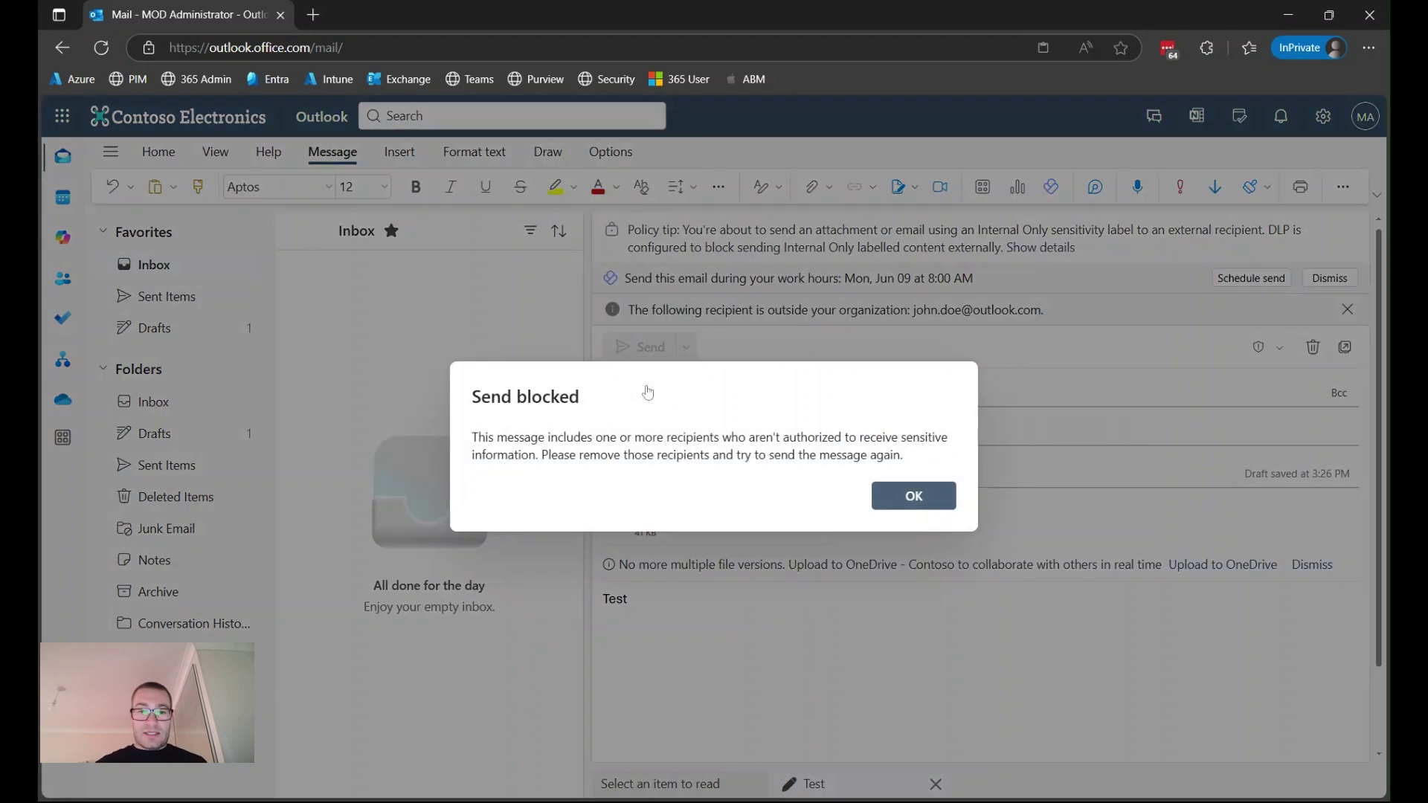
left_click(907, 495)
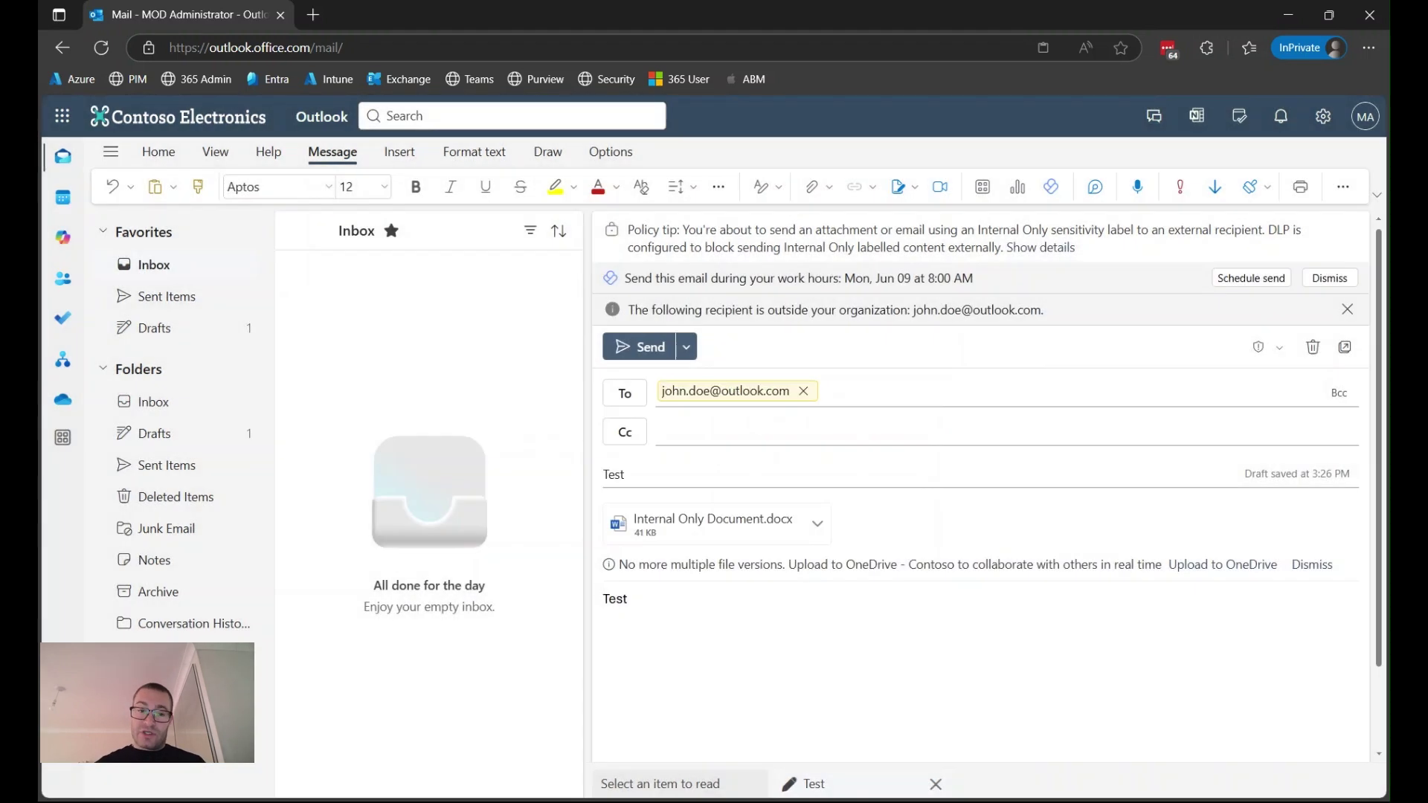